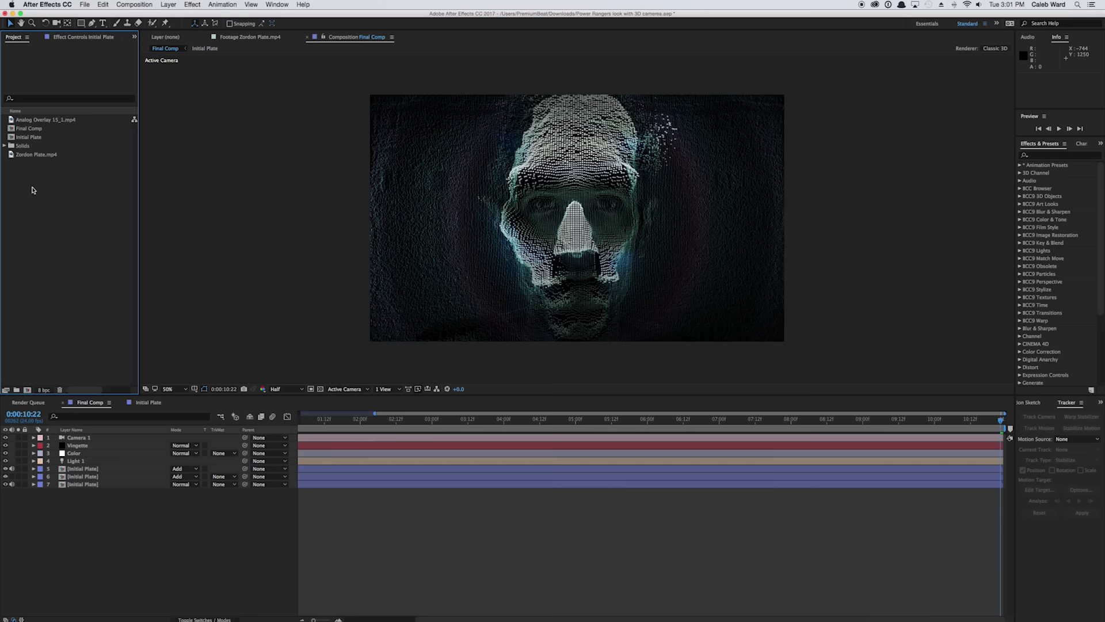
- Delete the Final Comp and Initial Plate compositions and the Solids folder from the project
click(24, 138)
shift+click(24, 129)
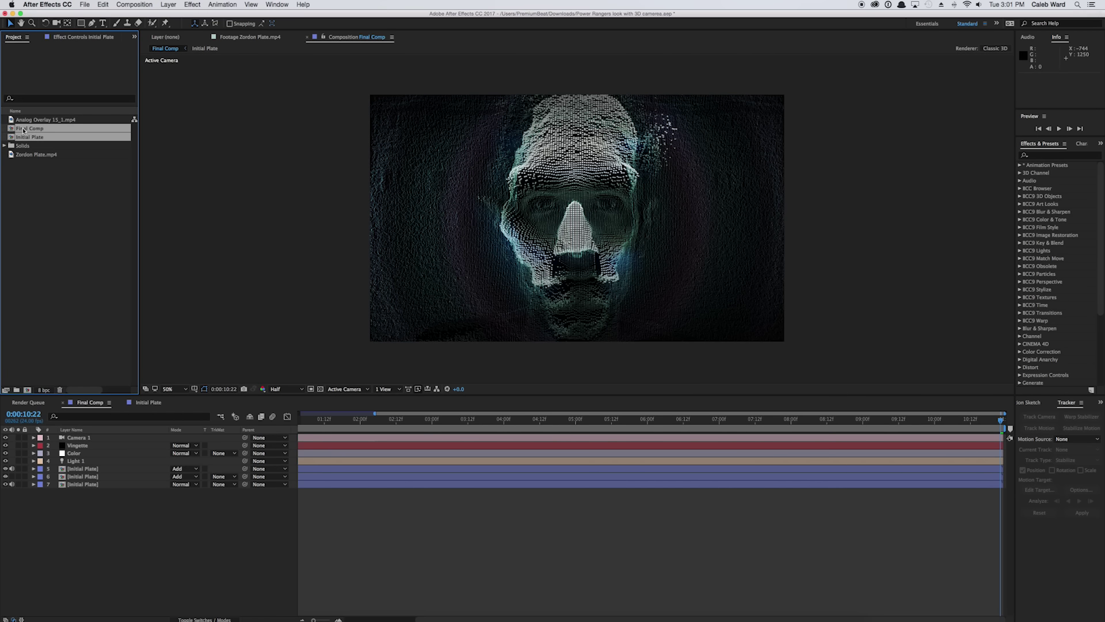
shift+click(27, 147)
drag(27, 147, 60, 390)
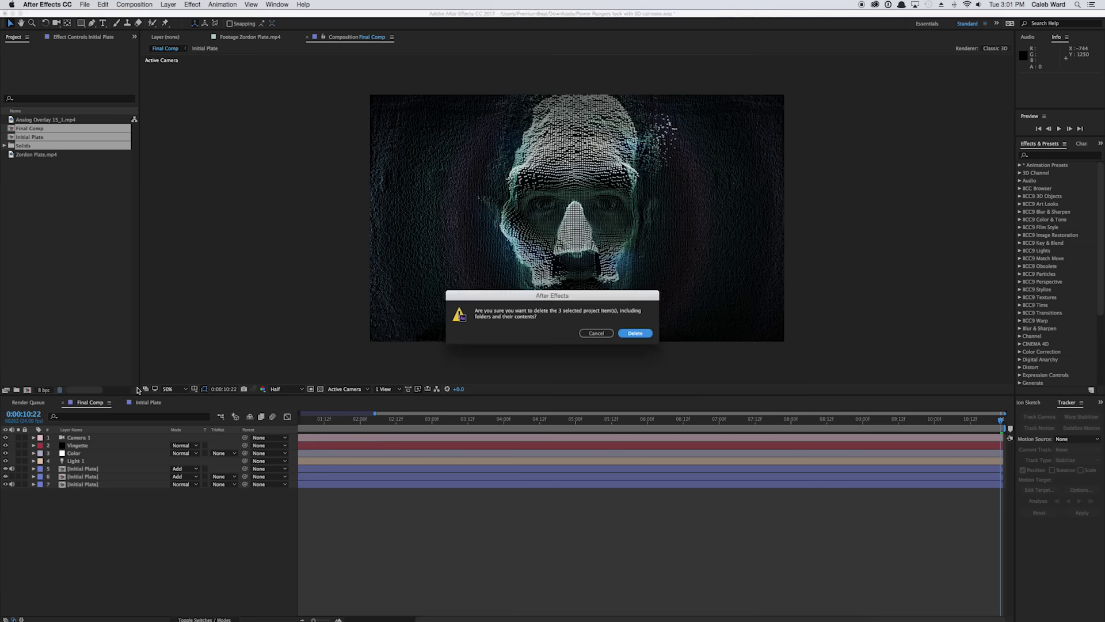
click(640, 336)
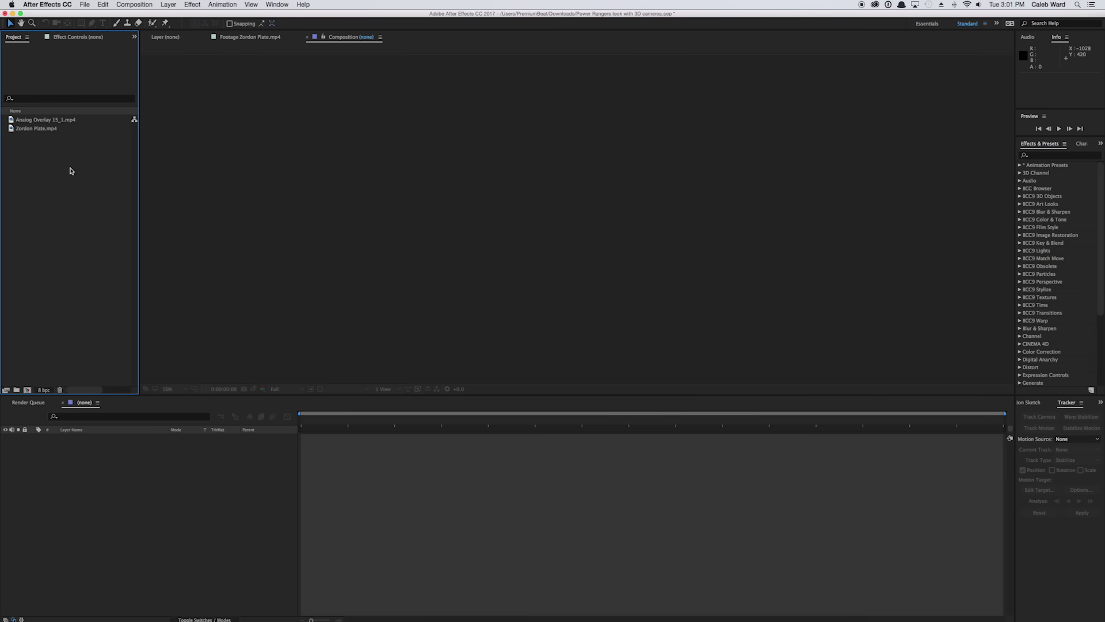
- Create a new composition from the Zordon Plate.mp4 footage, matching the clip's settings
click(28, 131)
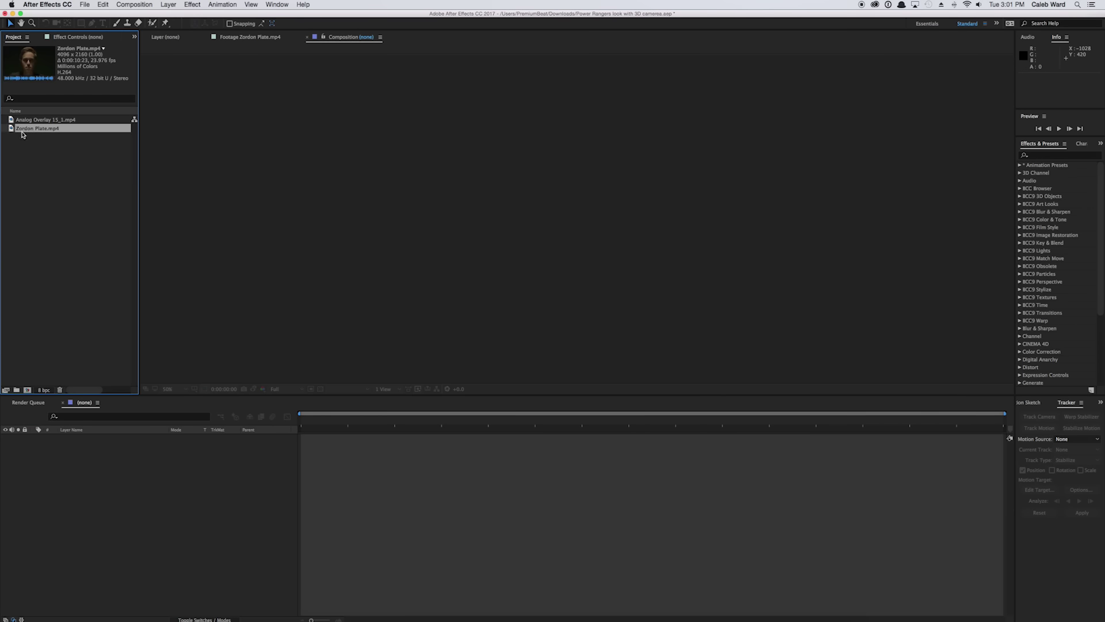
drag(11, 132, 26, 394)
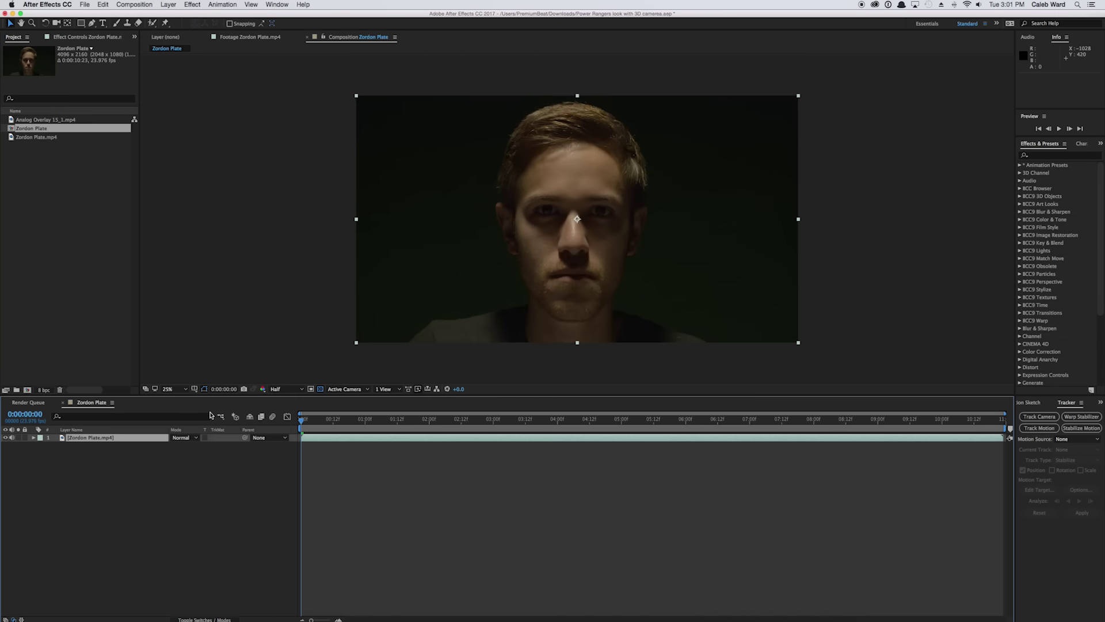
click(279, 246)
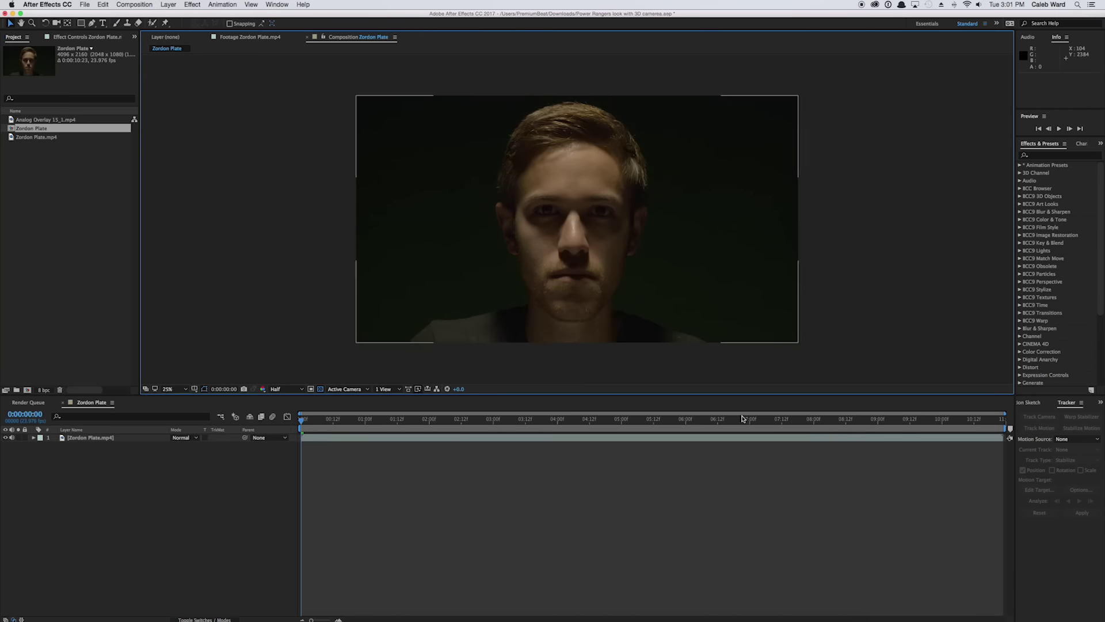
- Find the Levels effect and apply it to the Zordon Plate.mp4 layer
click(1047, 155)
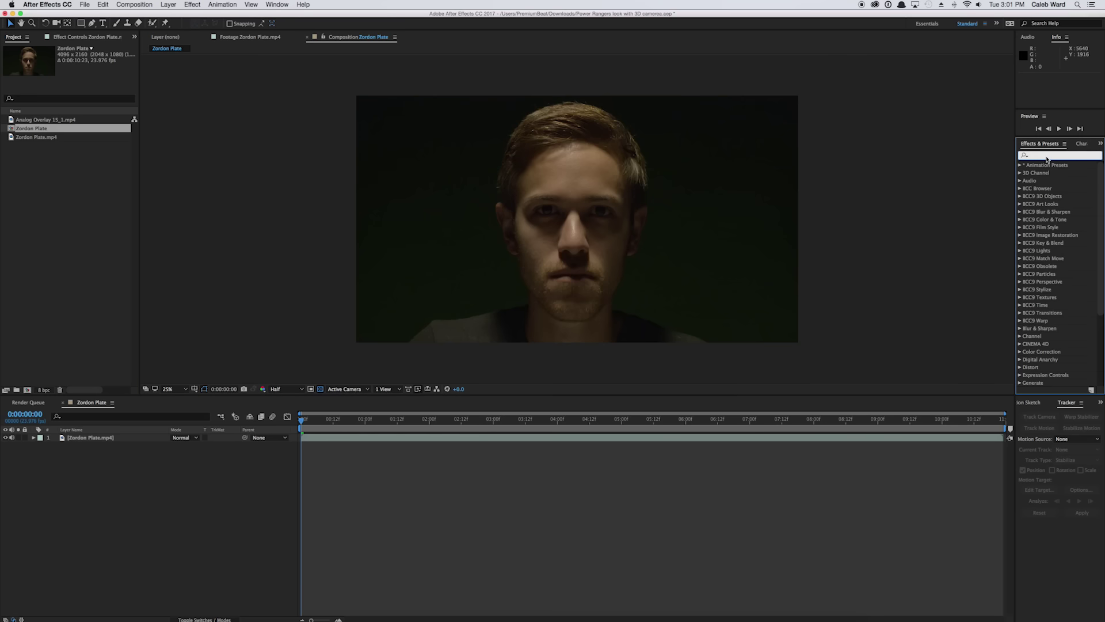
text(levels)
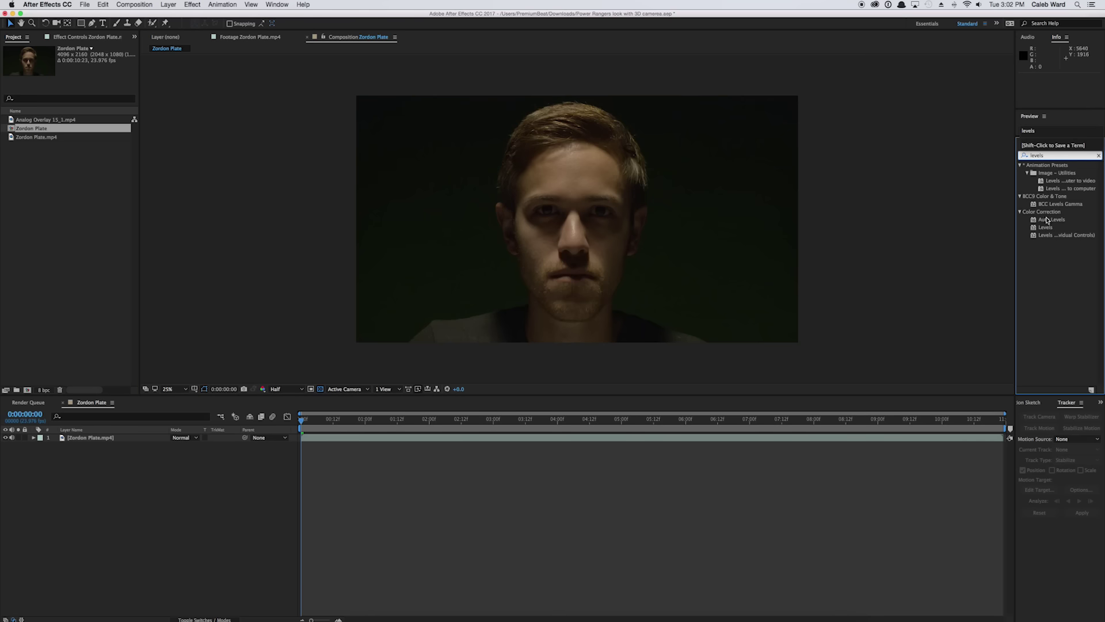
drag(1050, 229, 528, 248)
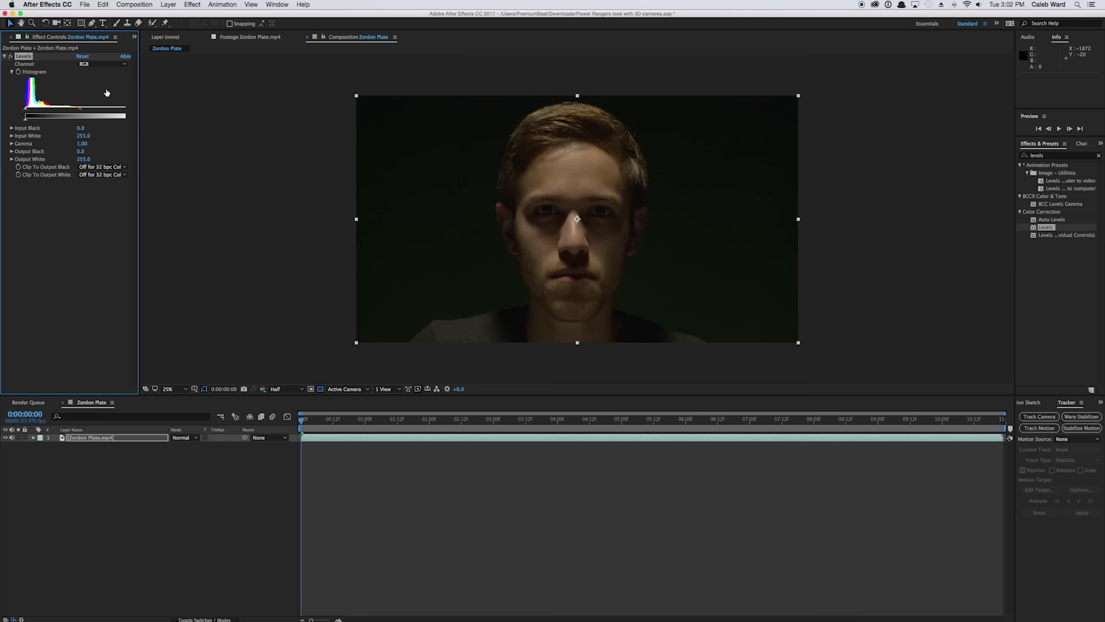
- Widen the effect settings area and adjust Levels to Input White 153, Gamma 1.35 and Input Black 12
drag(140, 108, 247, 109)
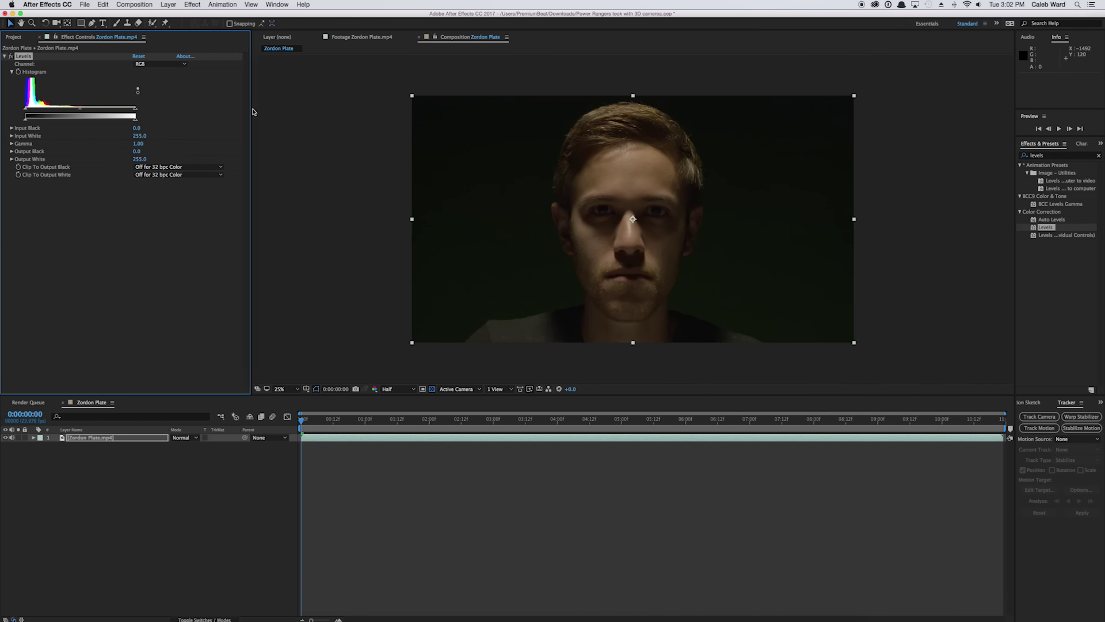
drag(136, 111, 91, 108)
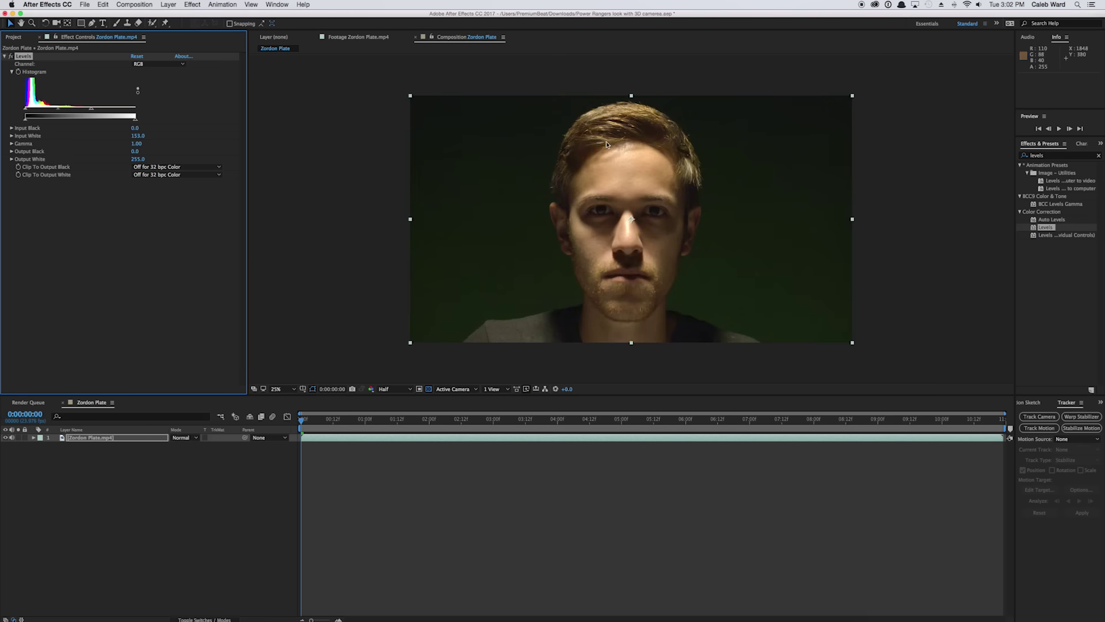
drag(58, 111, 50, 112)
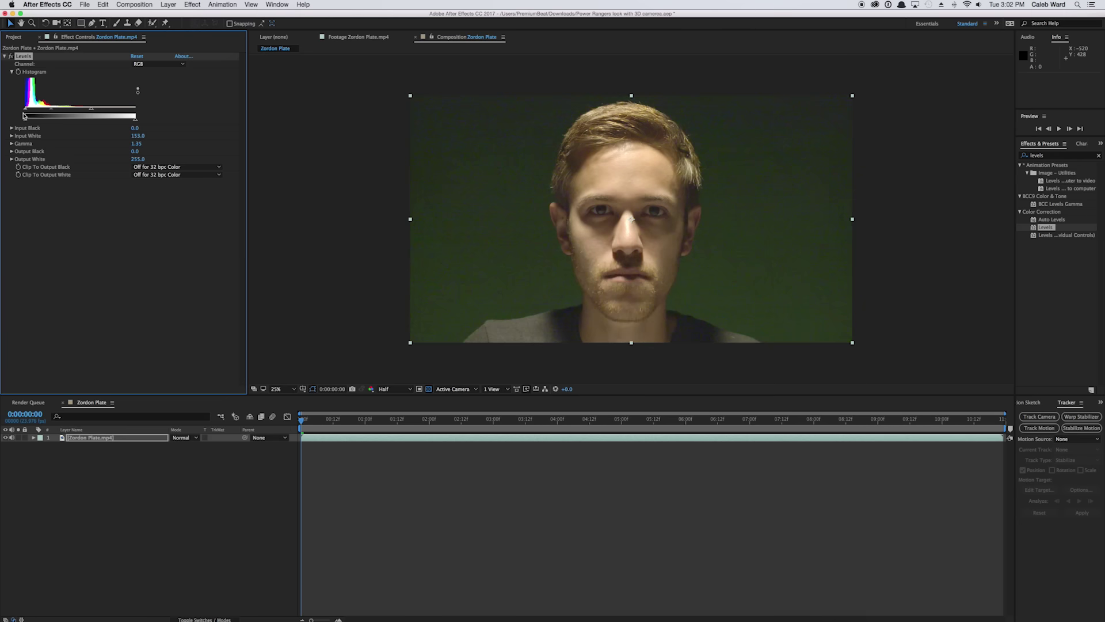
drag(26, 111, 31, 111)
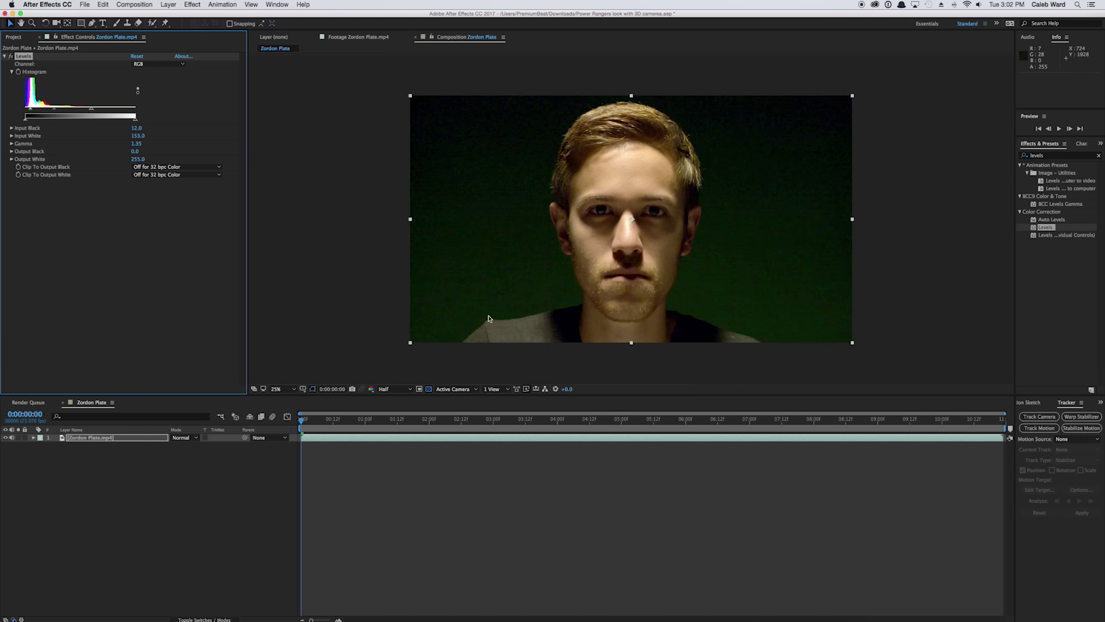
- Apply the Tritone effect to the Zordon Plate.mp4 layer and set its midtones to green 467F6A
click(1051, 156)
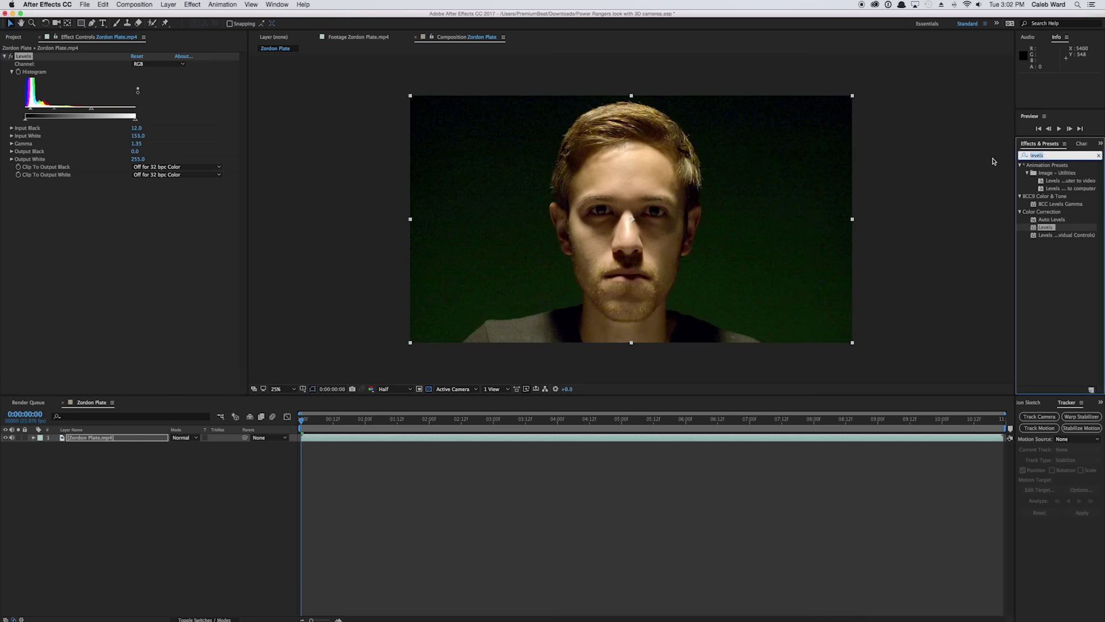
text(trit)
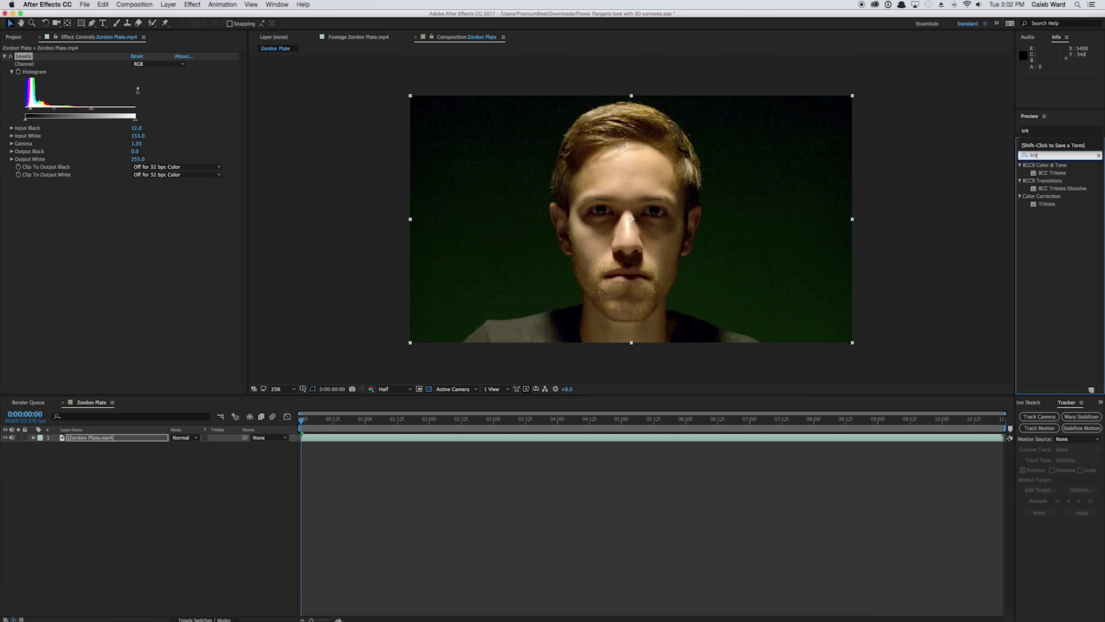
drag(1051, 204, 631, 242)
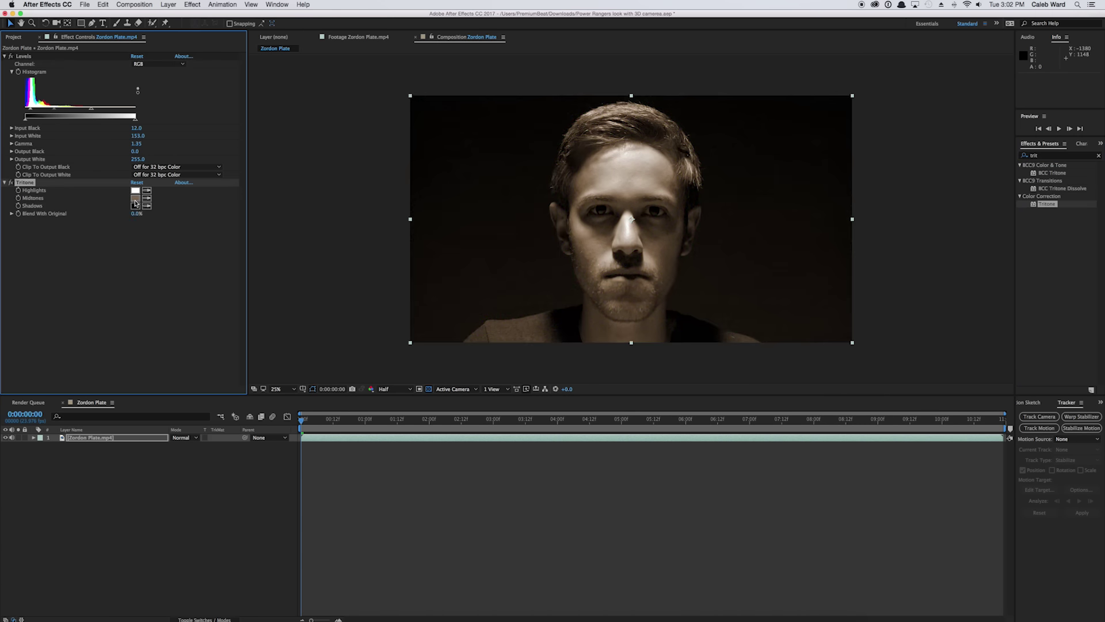
click(135, 198)
click(226, 314)
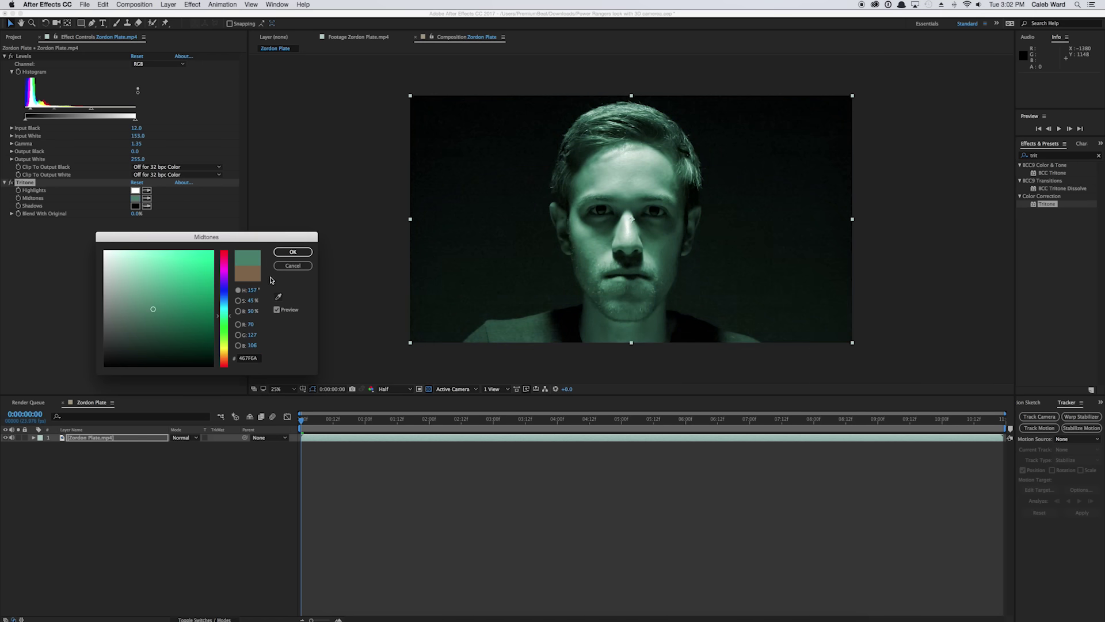
click(293, 252)
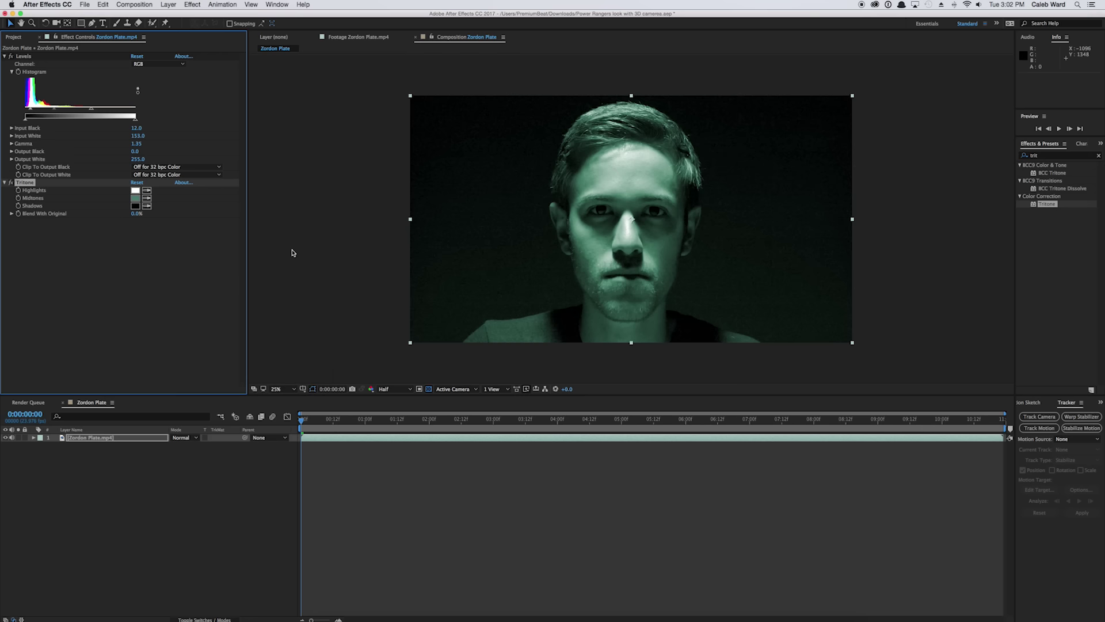
- Create a 4096 x 2160 px mid-grey solid layer named Radio Waves above the footage
click(168, 4)
mouse_move(190, 16)
click(321, 29)
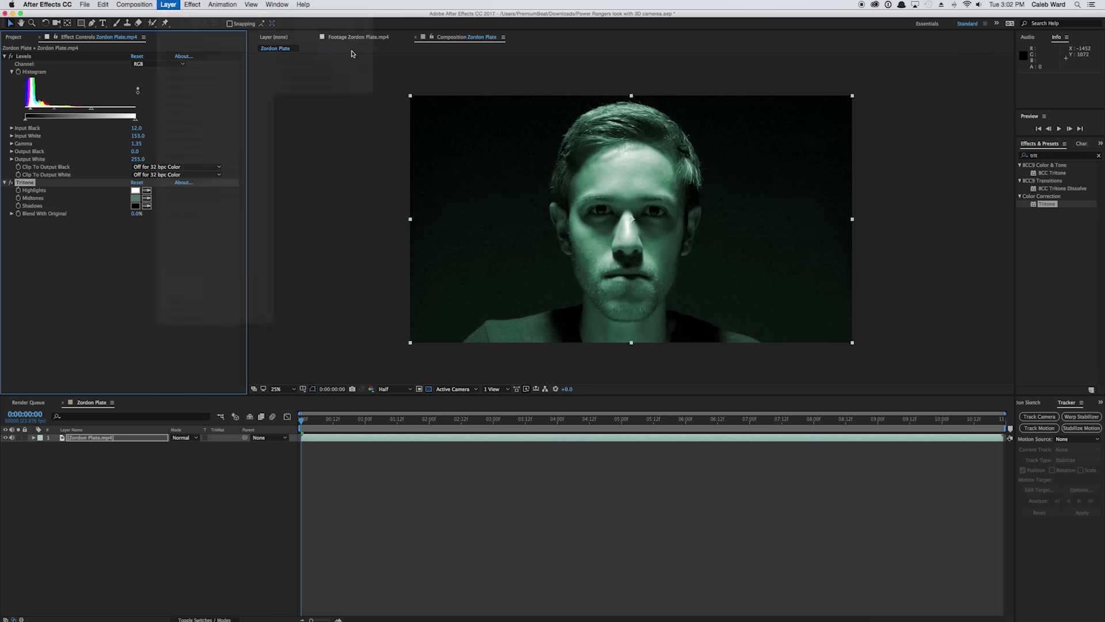
text(Radio Waves)
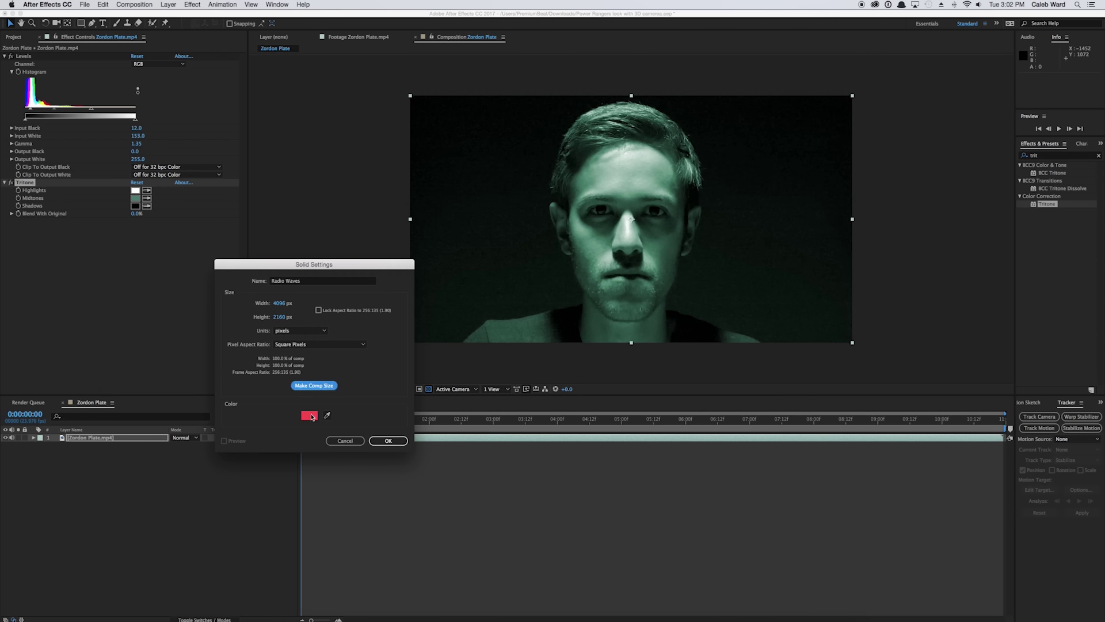
click(310, 415)
drag(180, 316, 87, 303)
click(292, 252)
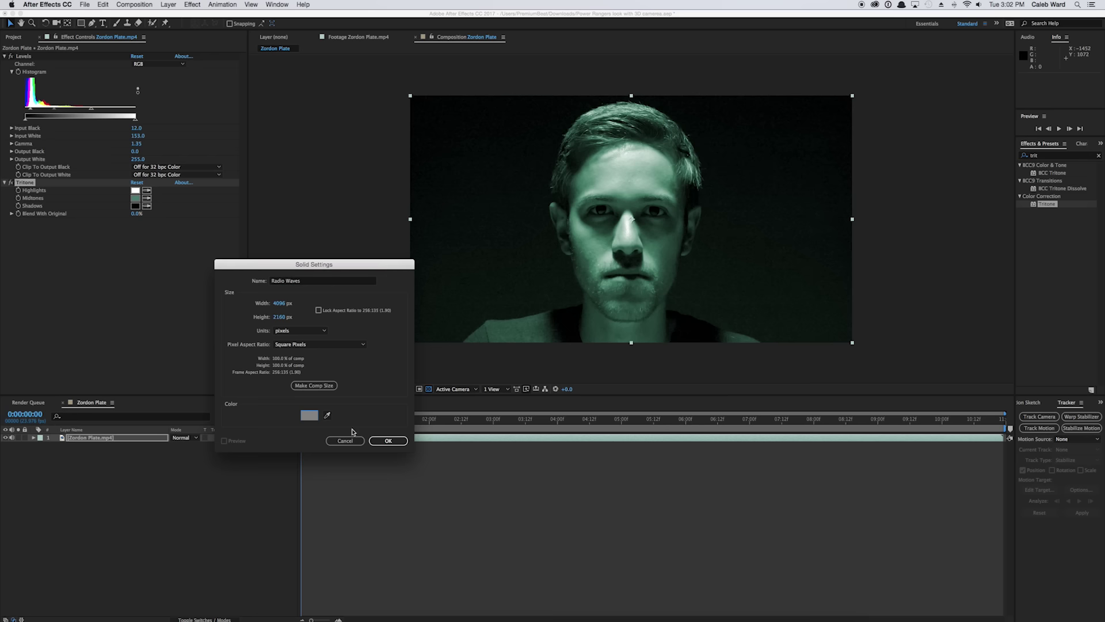
click(389, 441)
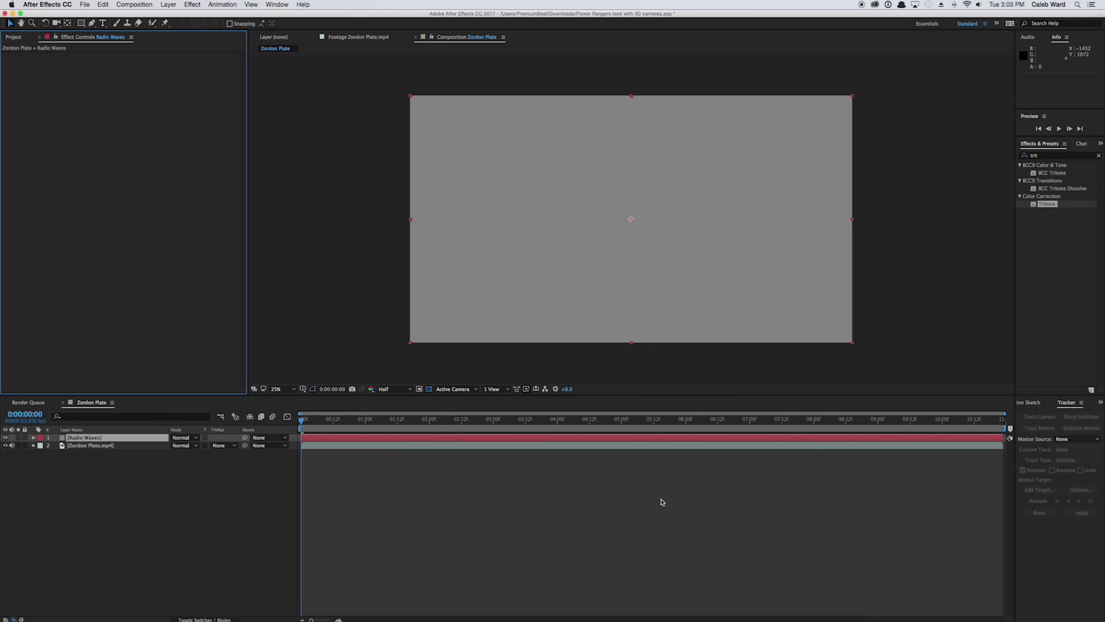
- Apply the Radio Waves effect to the solid and place its producer point between the eyes, at about 2012, 1032
click(1048, 156)
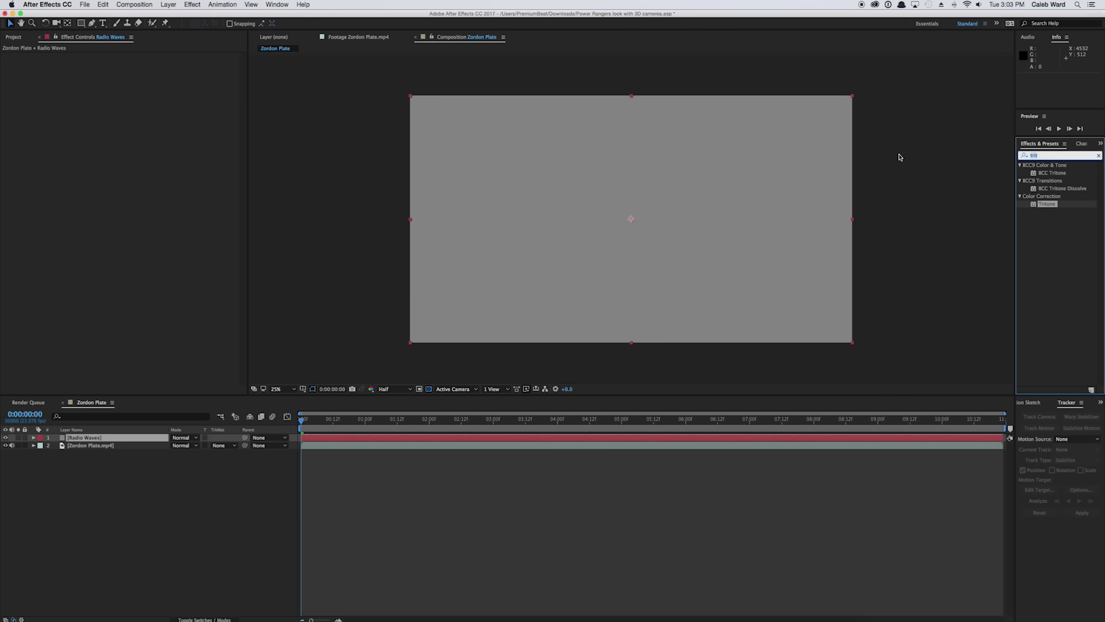
text(radio)
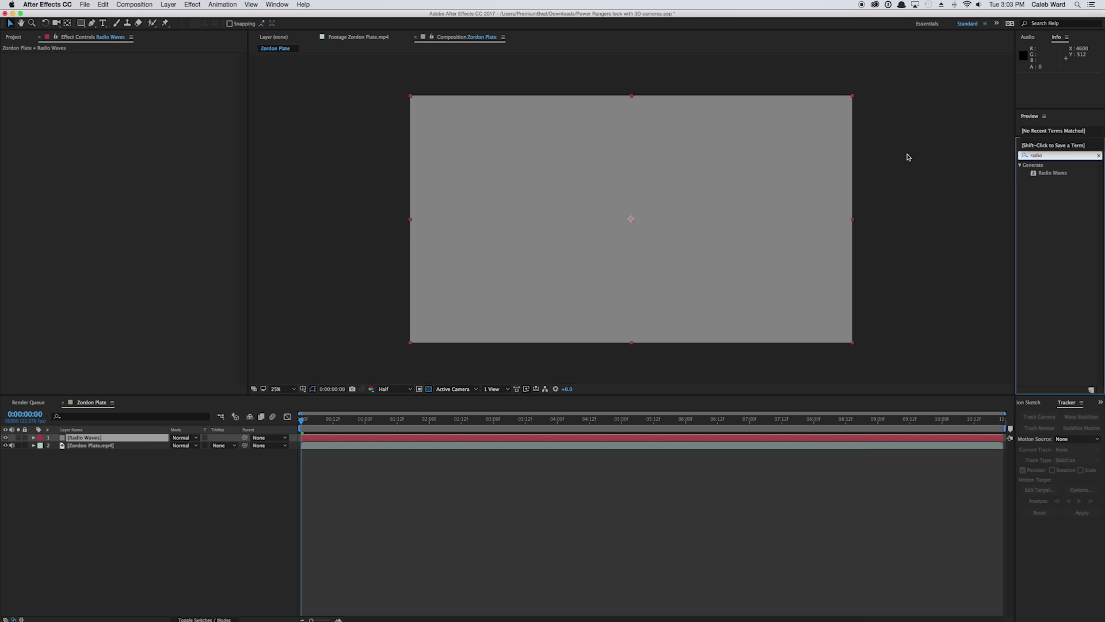
drag(1052, 173, 648, 241)
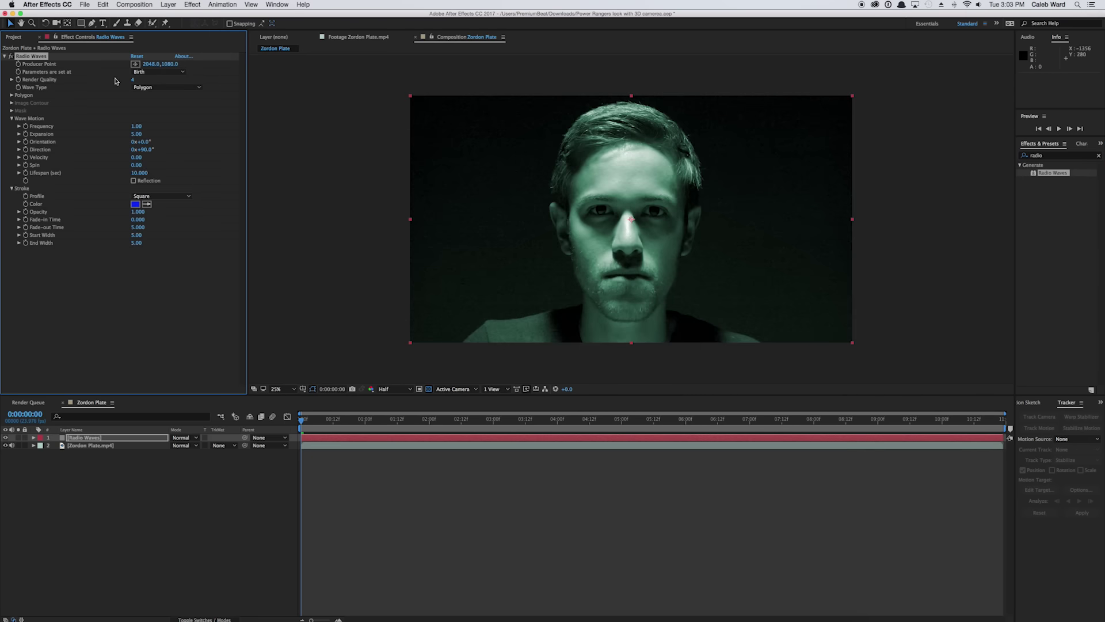
click(136, 64)
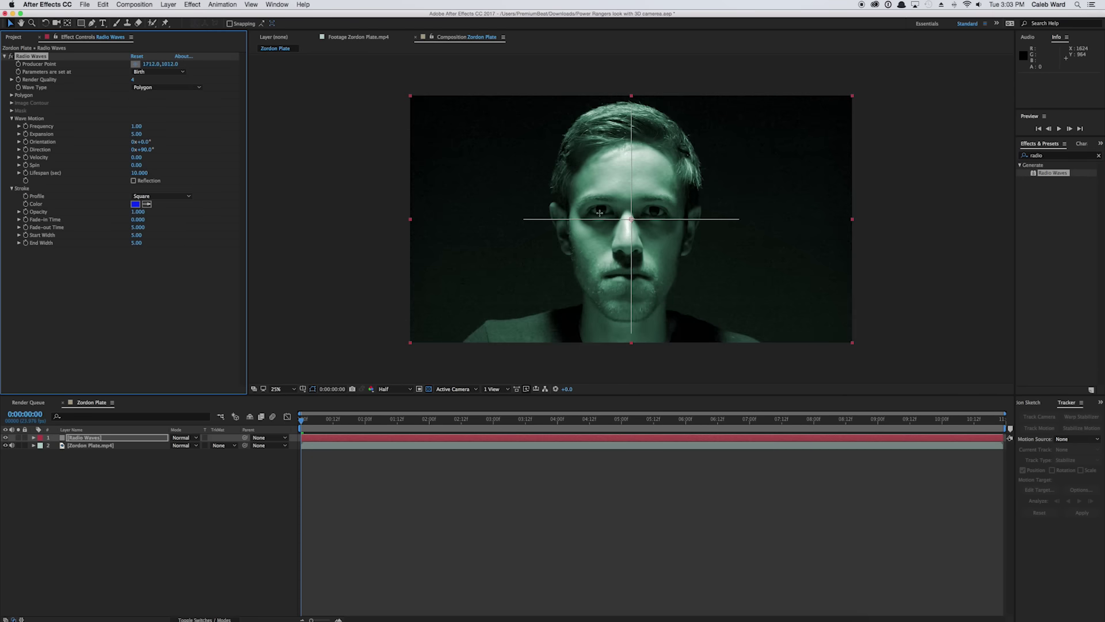
click(629, 216)
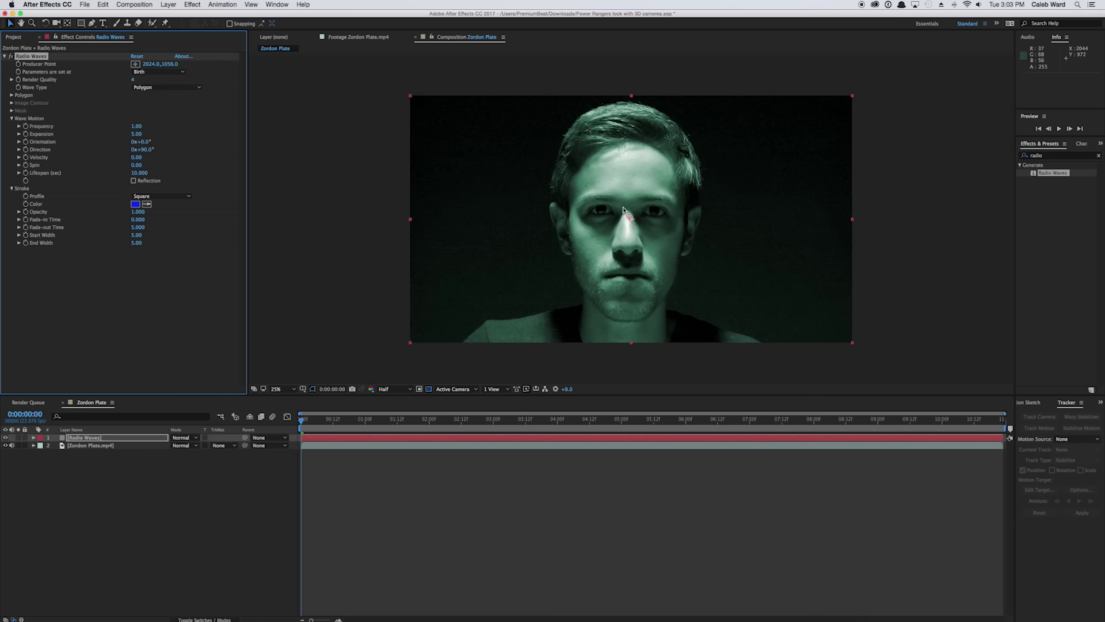
drag(628, 216, 627, 213)
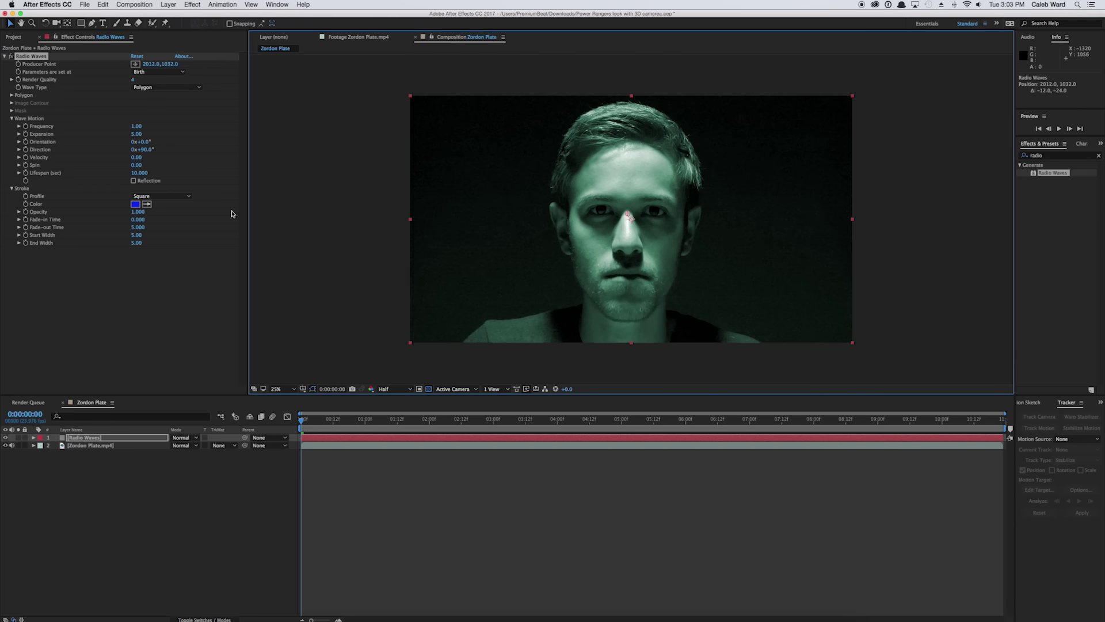
- Set the Radio Waves frequency to 0.7 and the expansion to 13
click(136, 126)
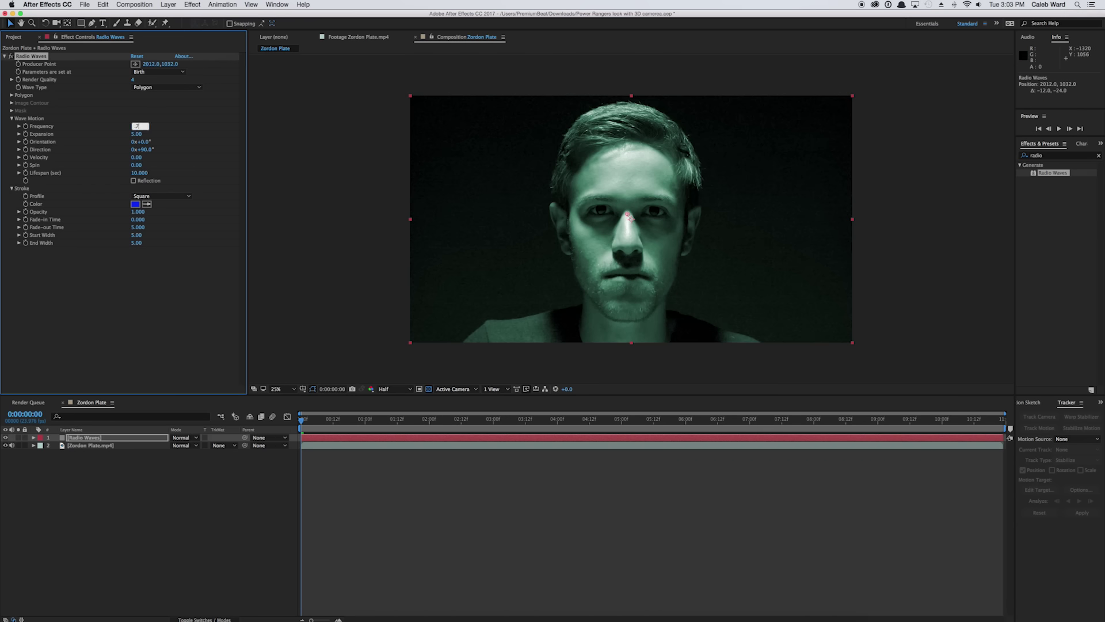
text(.7)
key(Return)
click(138, 134)
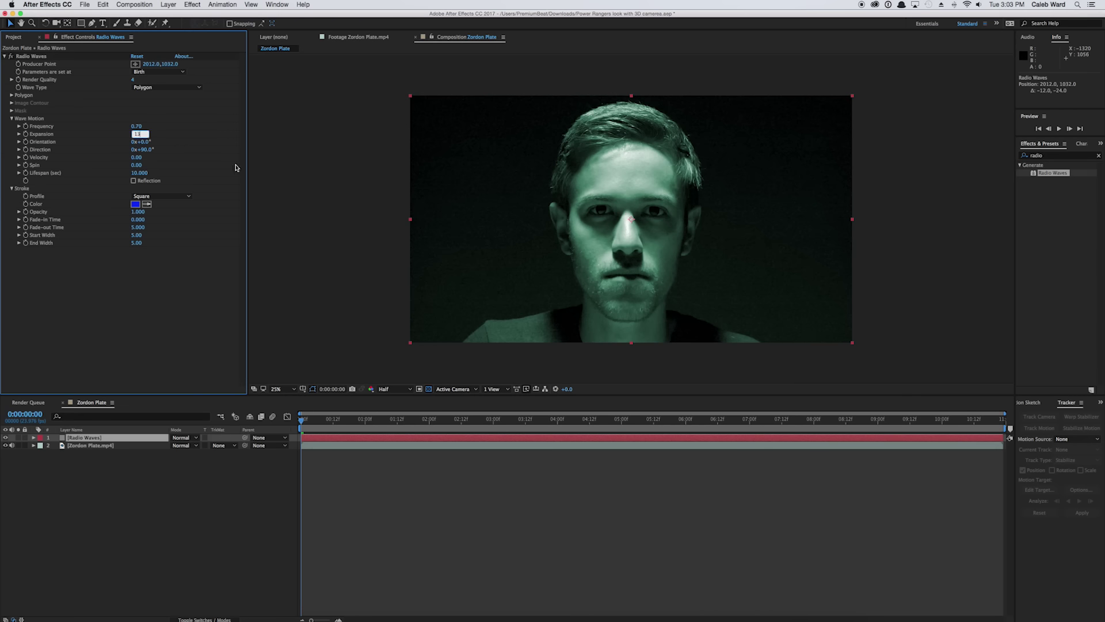
click(316, 259)
- Move the current time to 0:00:05:10 and set the Radio Waves stroke color to a muted red, about D33E3E
drag(354, 424, 574, 438)
click(106, 438)
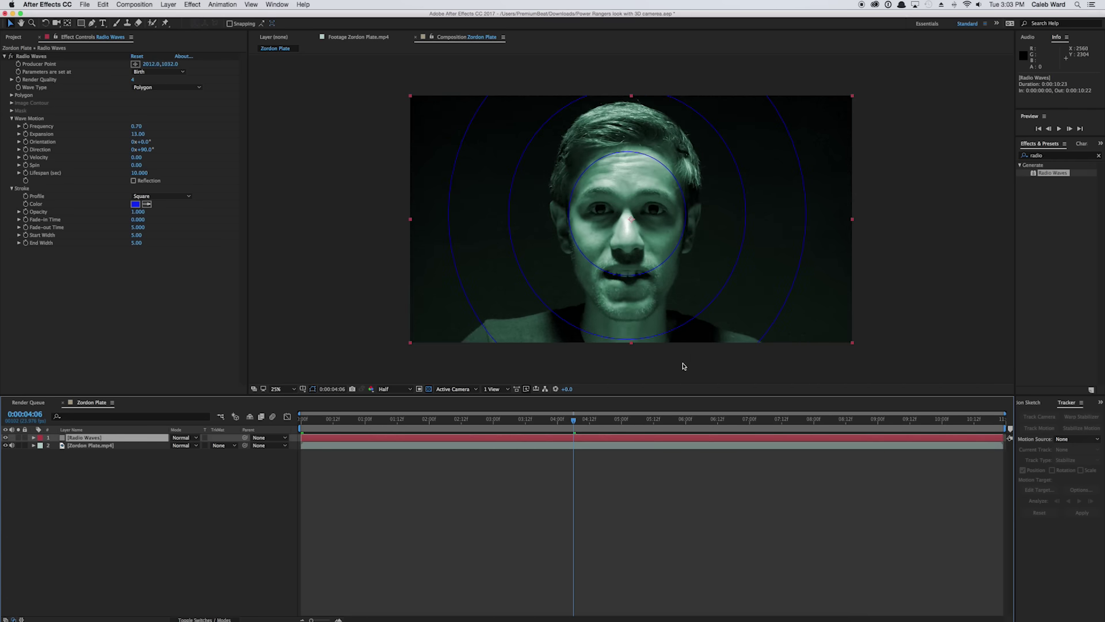
click(649, 420)
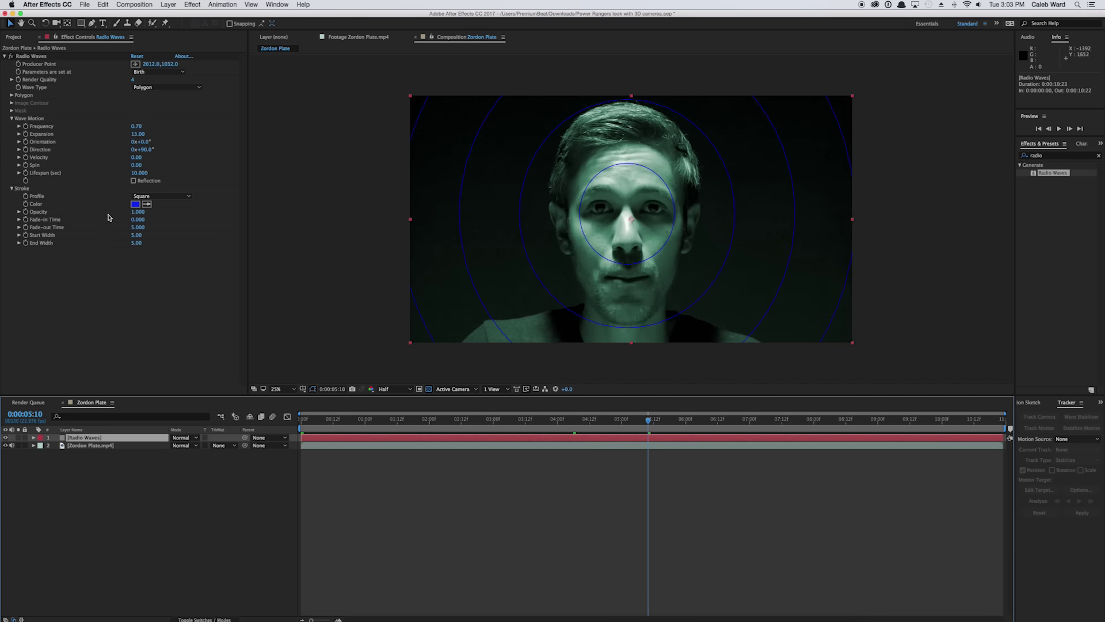
click(136, 205)
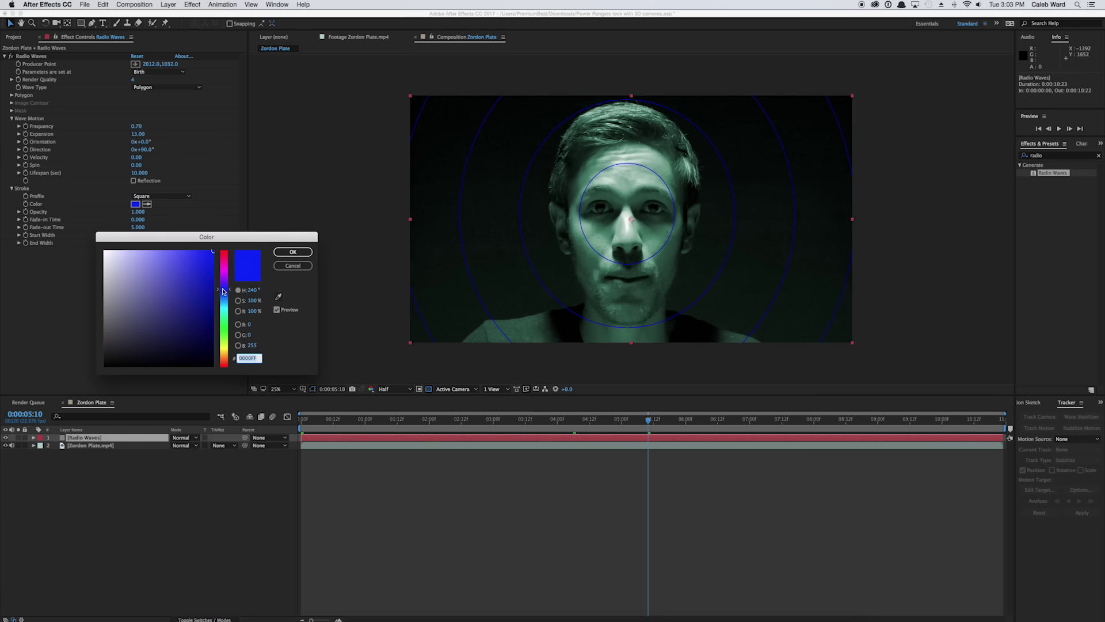
drag(226, 284, 226, 250)
drag(194, 286, 182, 271)
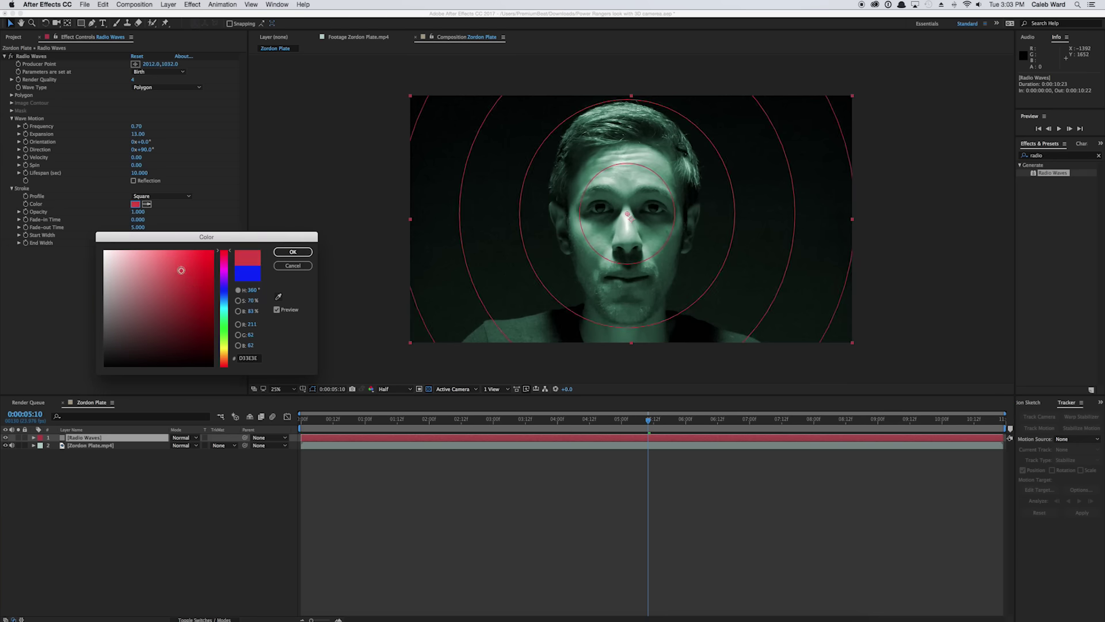
click(285, 254)
- Set the fade-out time of the Radio Waves stroke to 12
click(138, 227)
text(1)
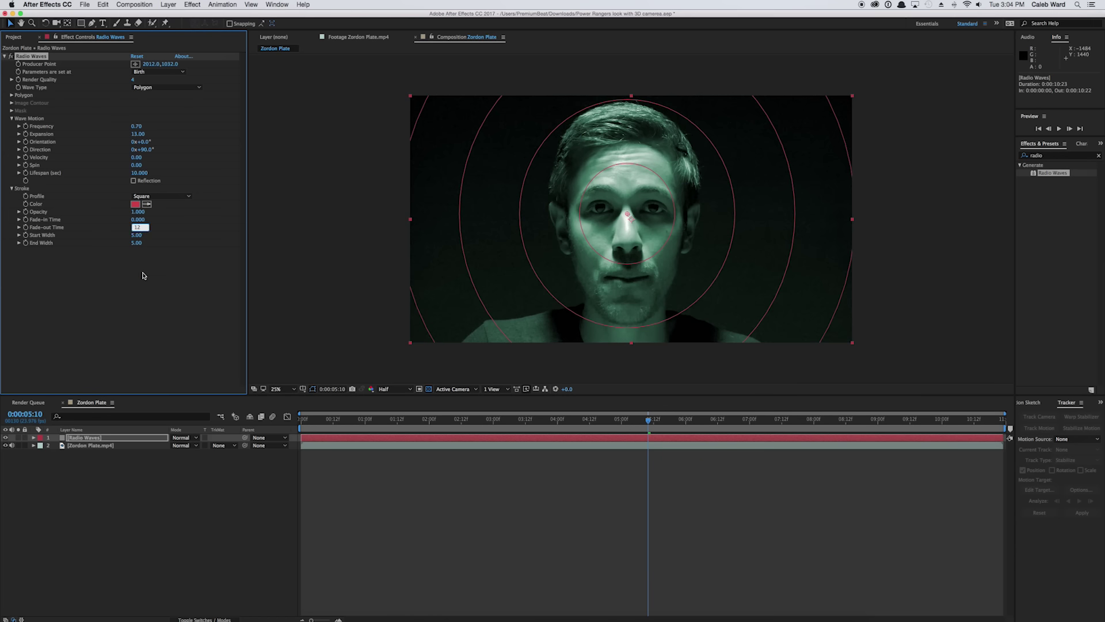
text(2)
key(Return)
- Set the Radio Waves stroke's start width to 100 and its end width to 1
click(135, 236)
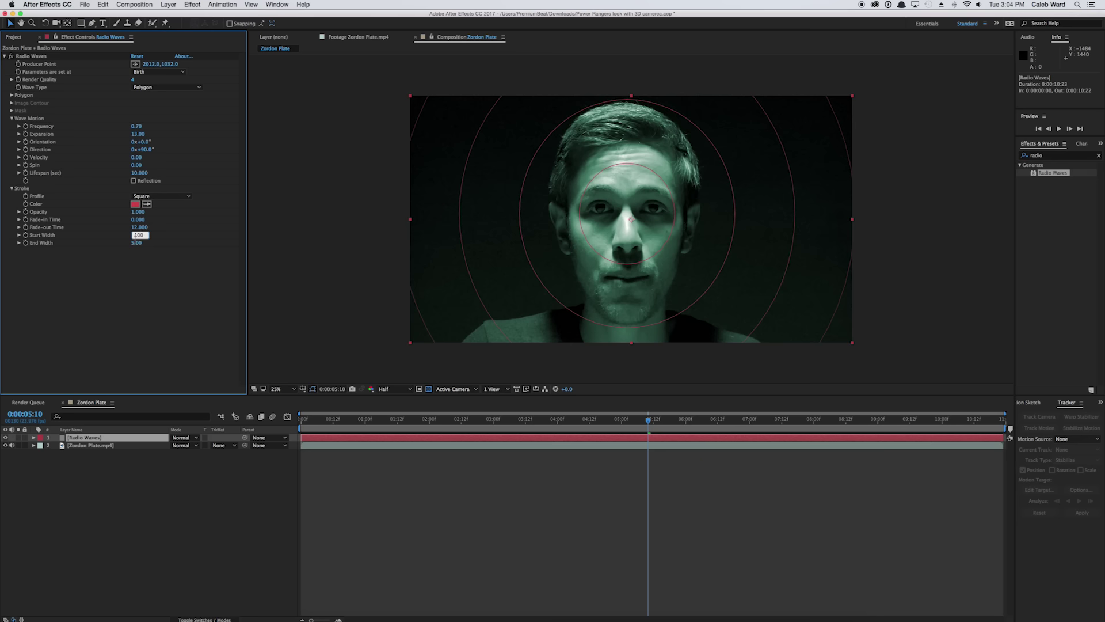
text(100)
key(Return)
click(138, 243)
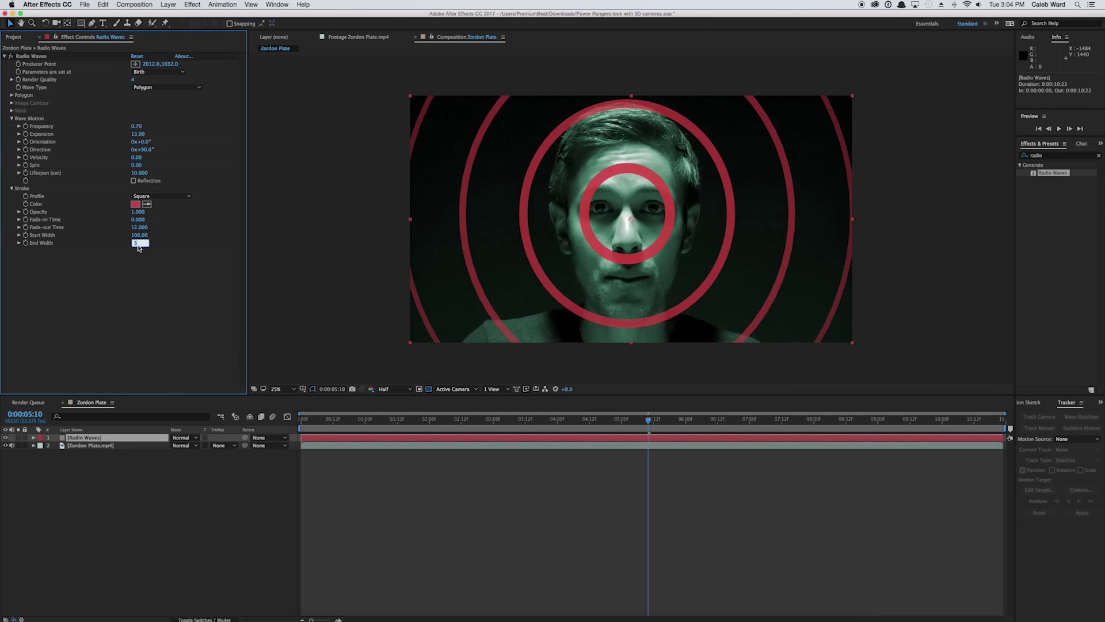
text(1)
key(Return)
- Check the expanding rings at several times from the start of the composition up to 0:00:05:10
key(Home)
click(347, 426)
click(445, 426)
click(525, 427)
click(589, 427)
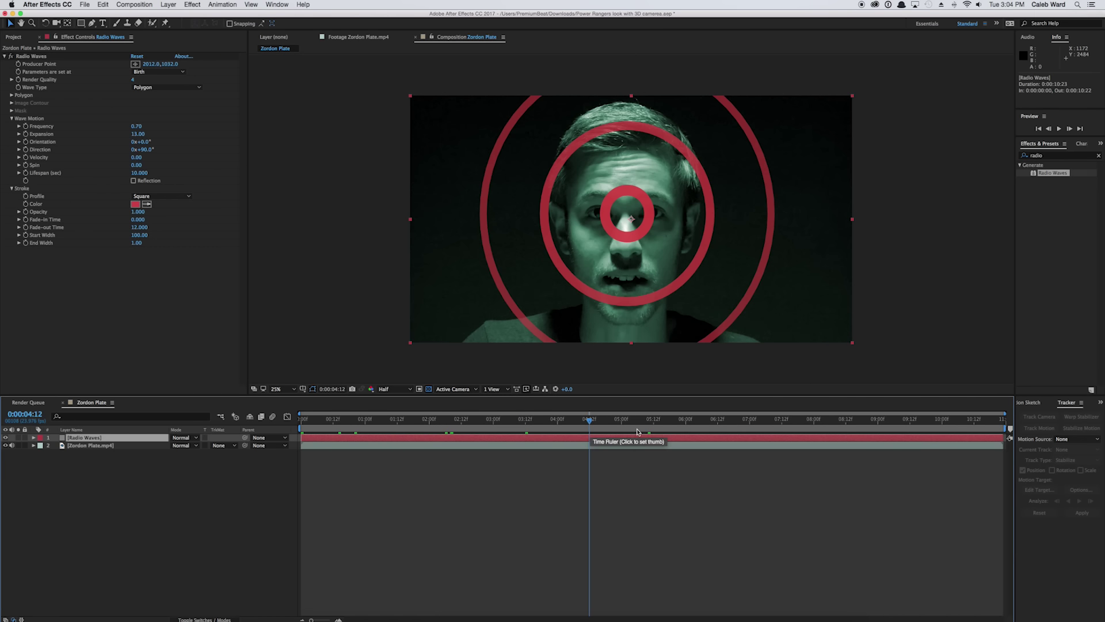
click(649, 429)
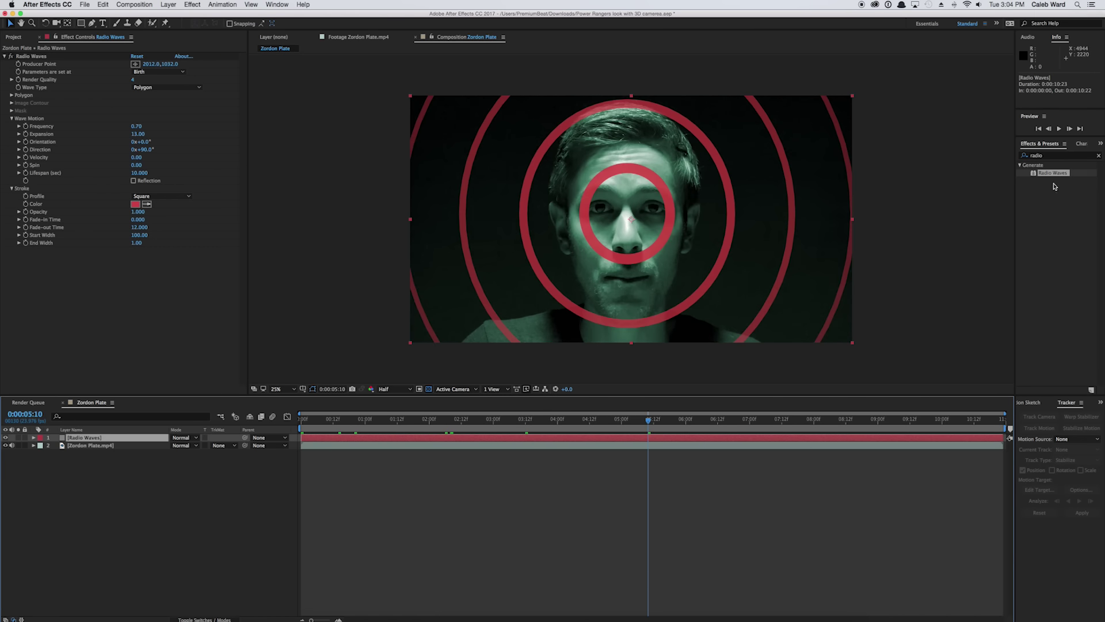
- Apply Fast Blur to the Radio Waves layer with a blurriness of 200 and Repeat Edge Pixels enabled
click(1052, 156)
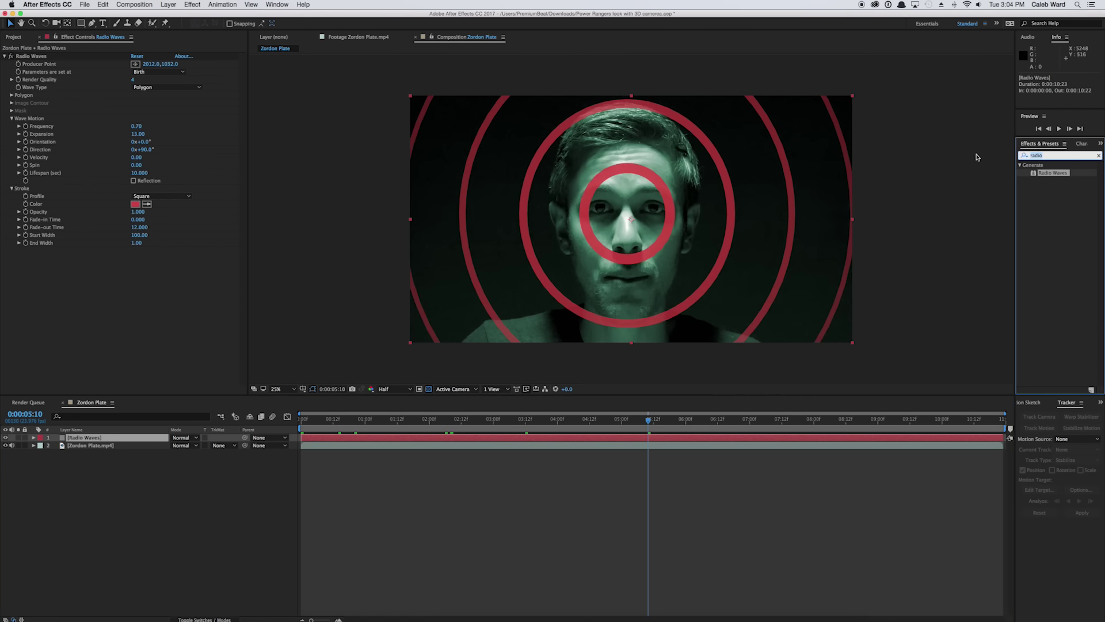
text(fast blur)
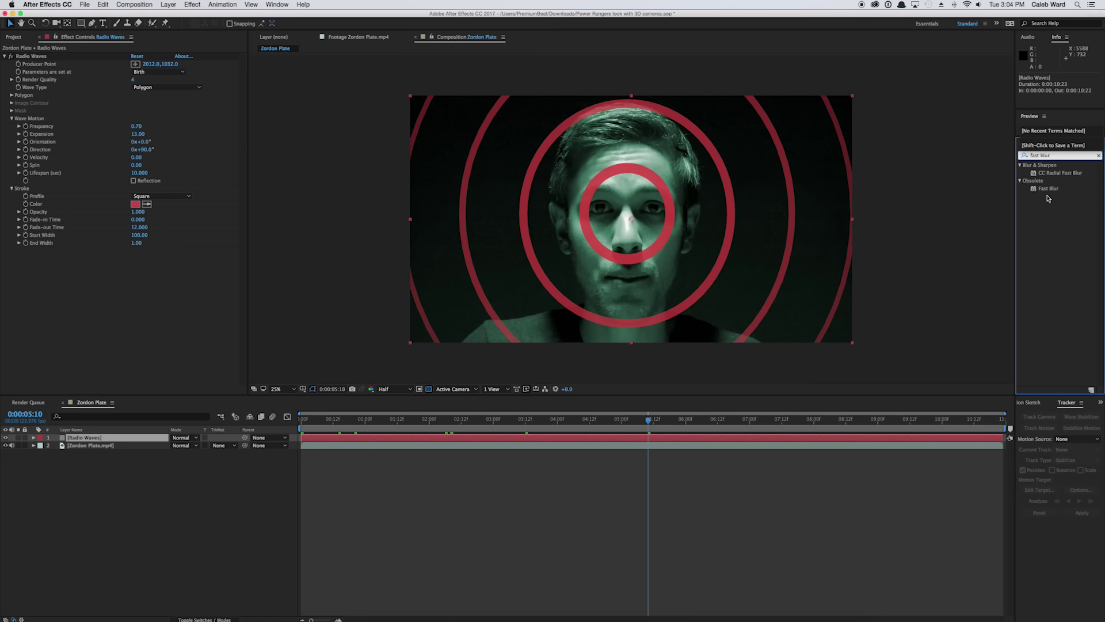
drag(1055, 190, 123, 441)
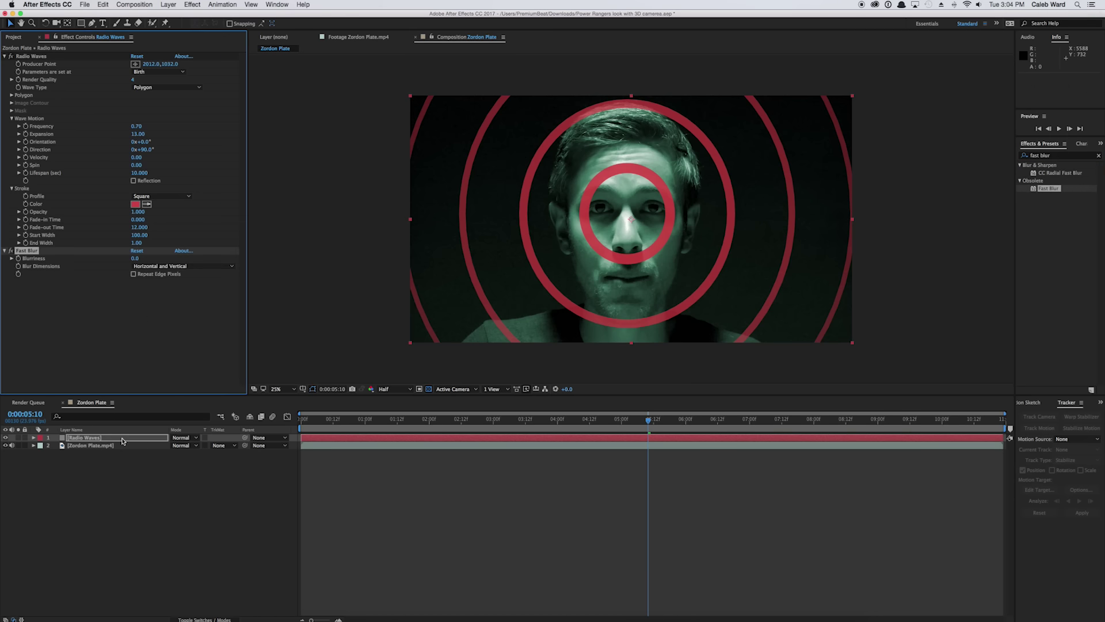
click(136, 258)
click(128, 280)
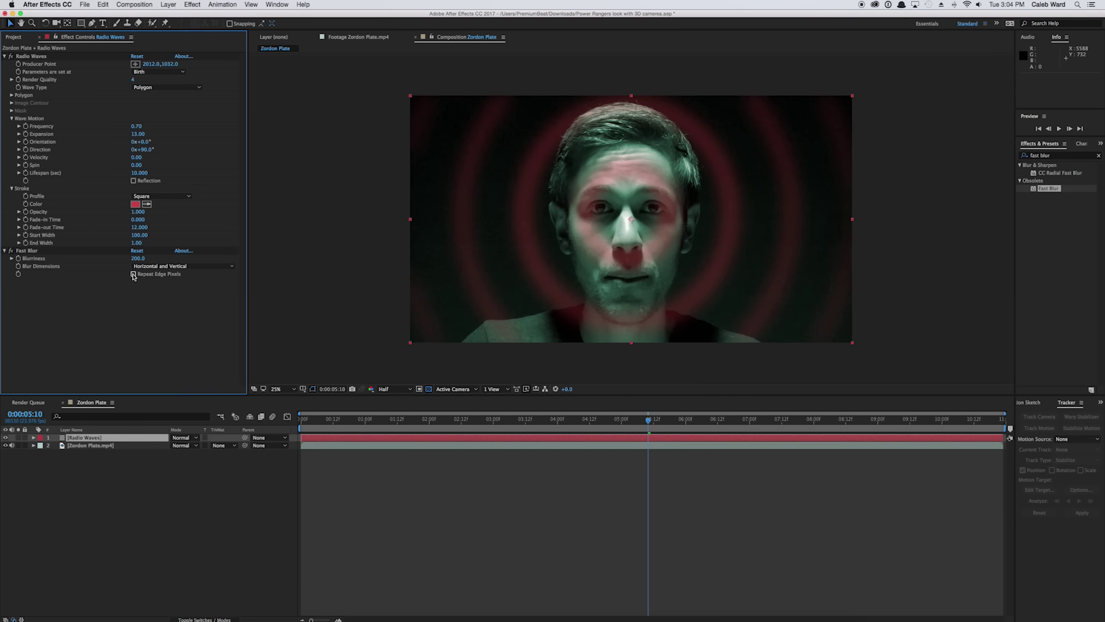
click(133, 274)
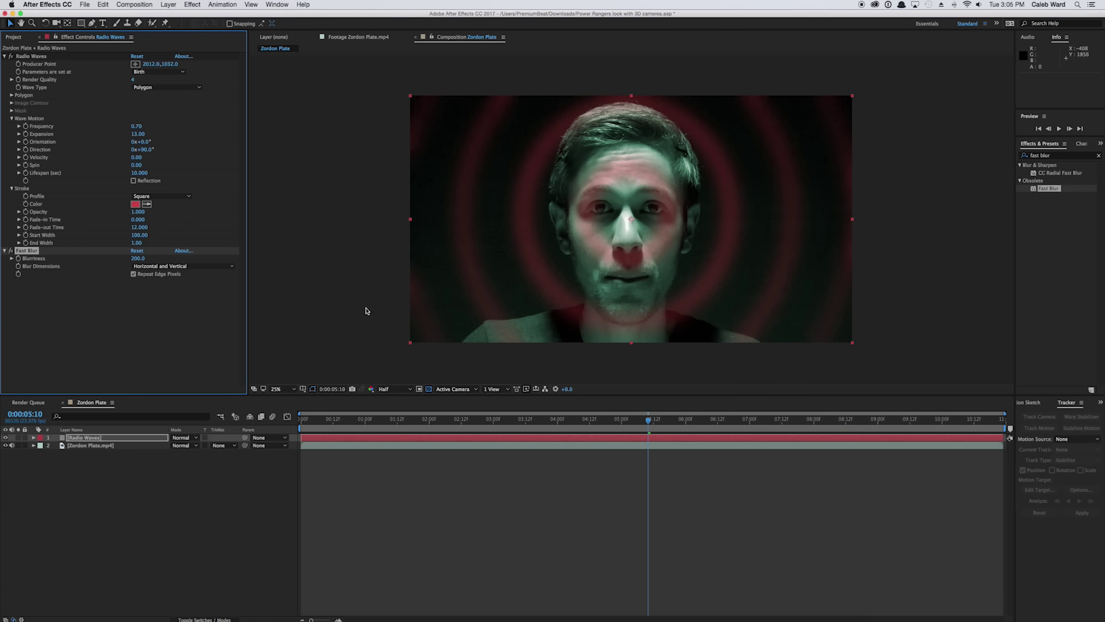
- Duplicate the Zordon Plate.mp4 layer and place the copy above the Radio Waves layer
click(127, 446)
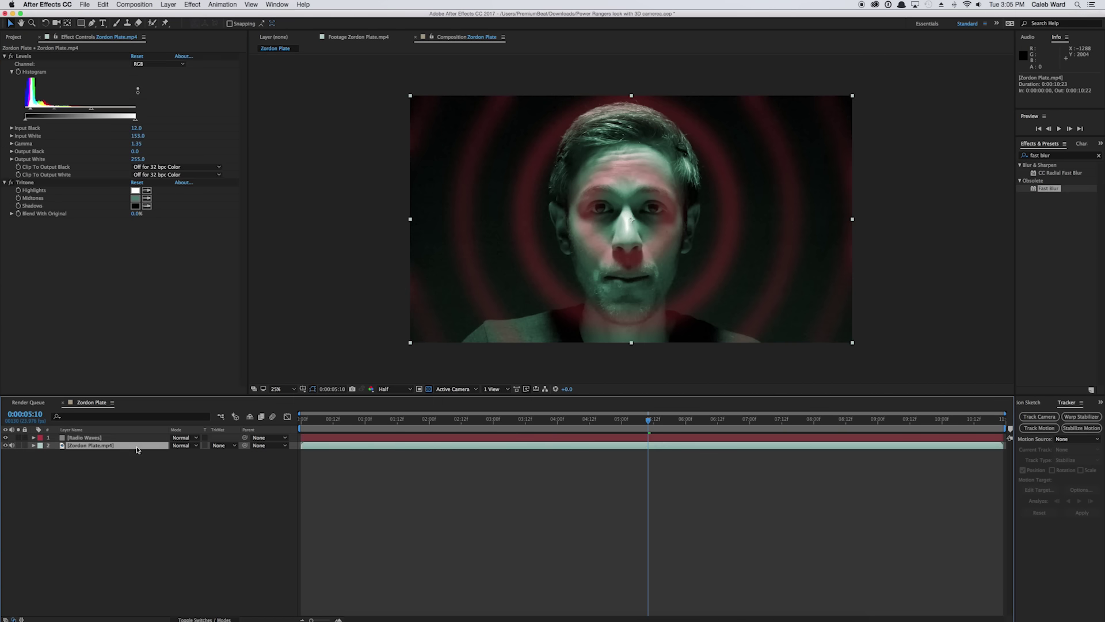
key(ctrl+d)
drag(98, 447, 101, 438)
- Draw a closed, curved Pen mask around the head on the top footage copy and hide the mask outline
click(92, 23)
drag(610, 104, 642, 102)
drag(696, 159, 700, 199)
drag(683, 252, 673, 258)
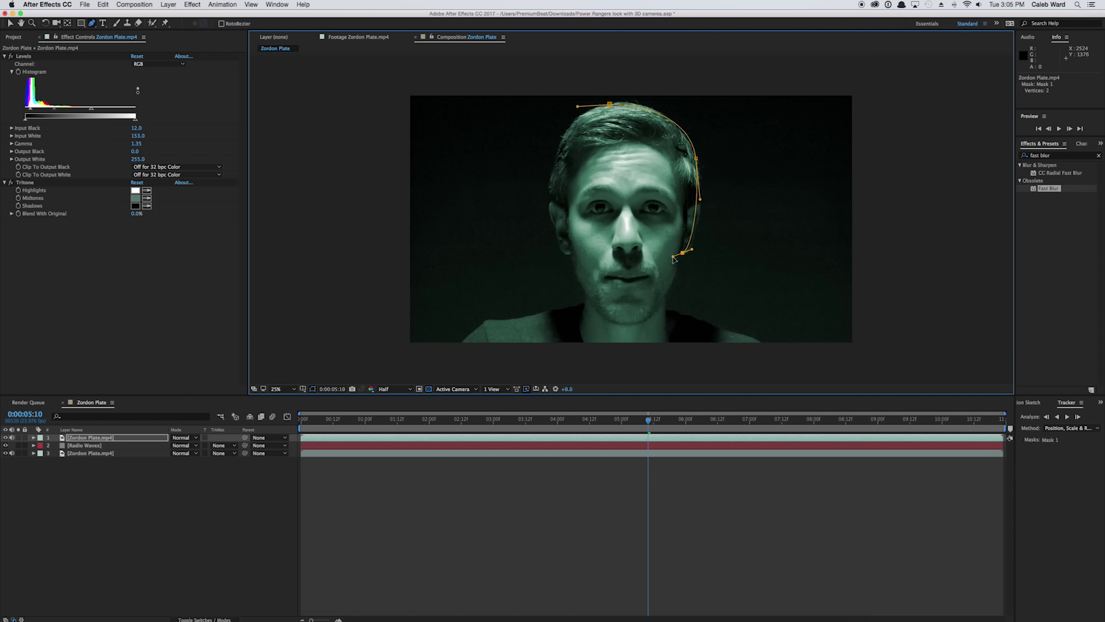
drag(662, 302, 566, 254)
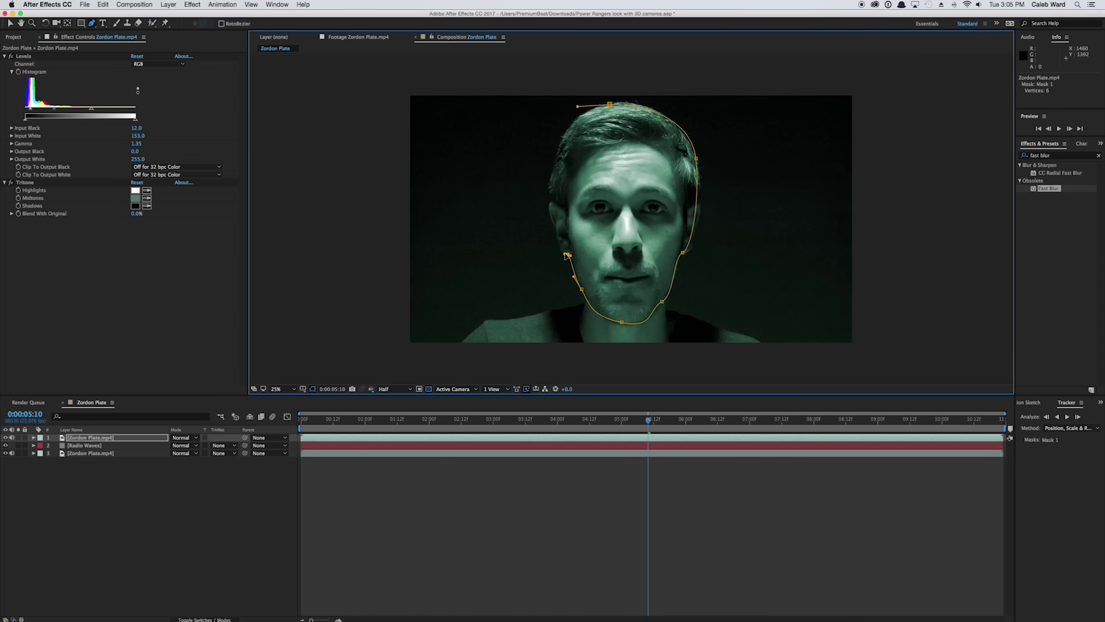
drag(550, 205, 551, 186)
drag(567, 133, 583, 114)
click(610, 104)
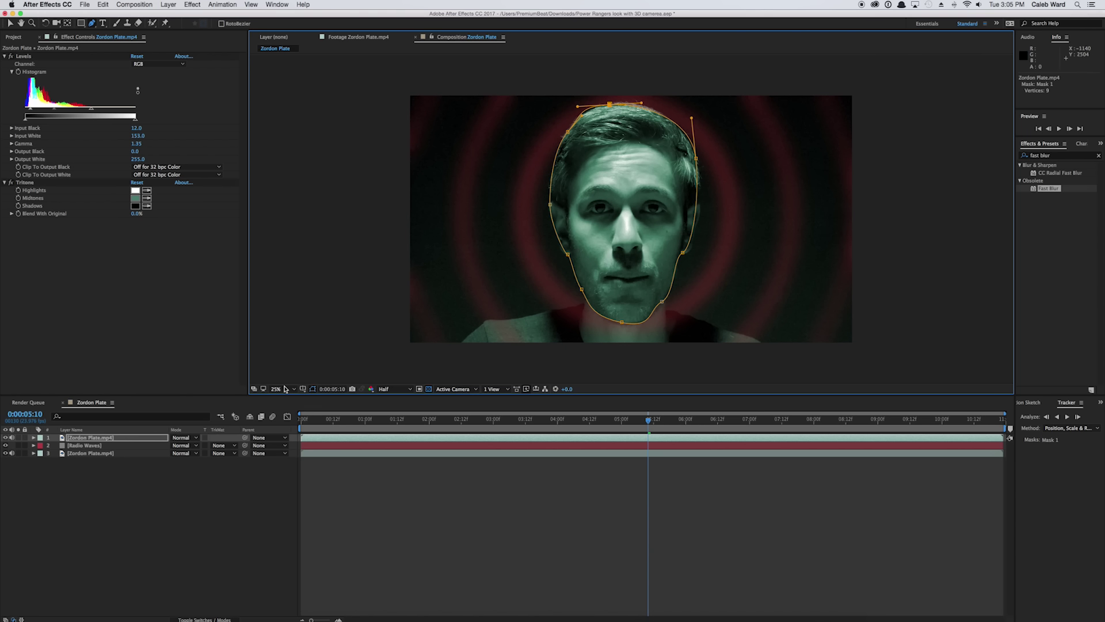
click(312, 390)
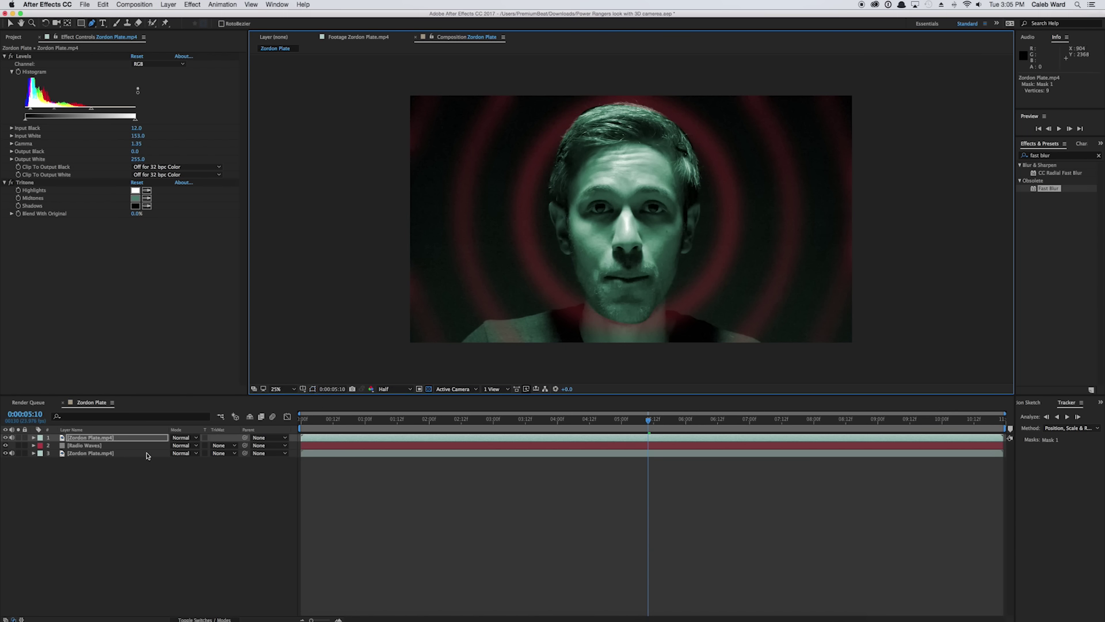
- Set the feather of the head mask to 100 pixels in both directions
key(f)
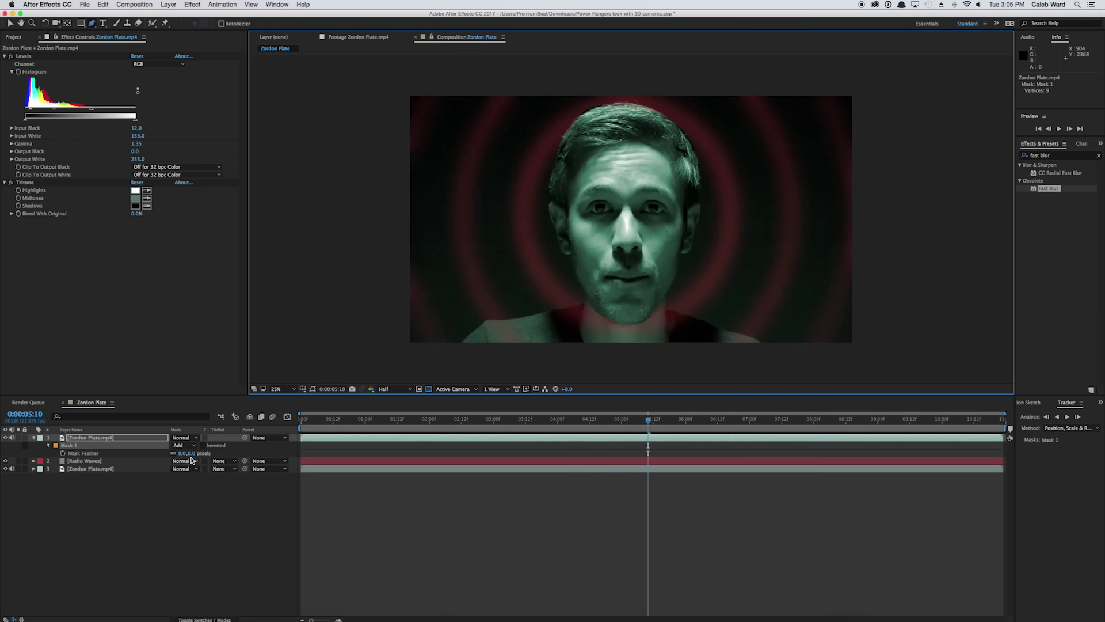
drag(187, 454, 231, 453)
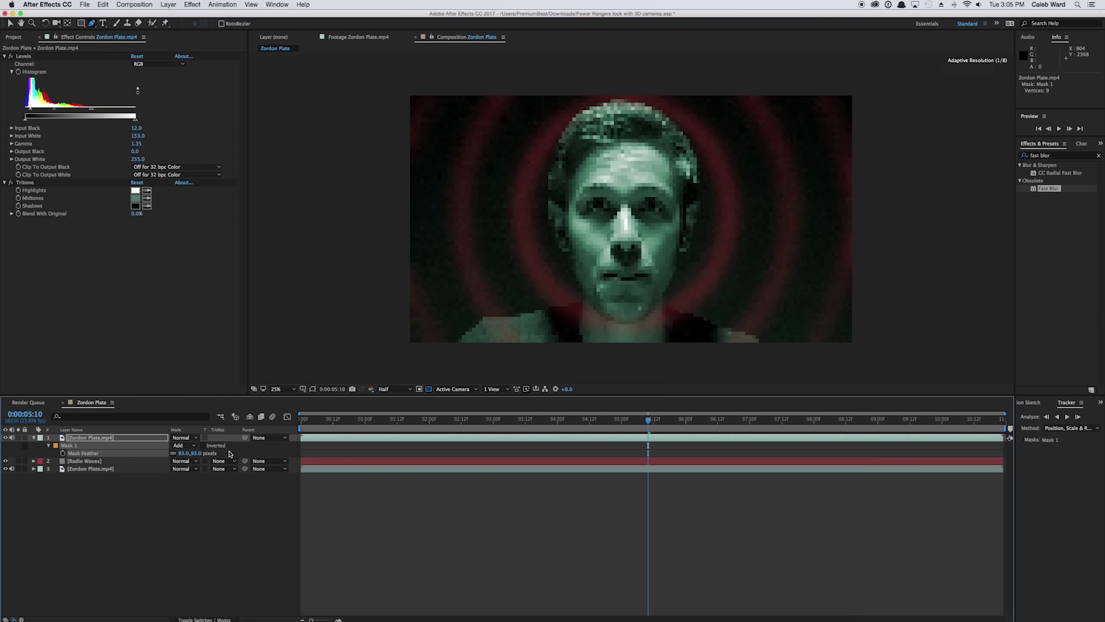
click(192, 453)
text(1)
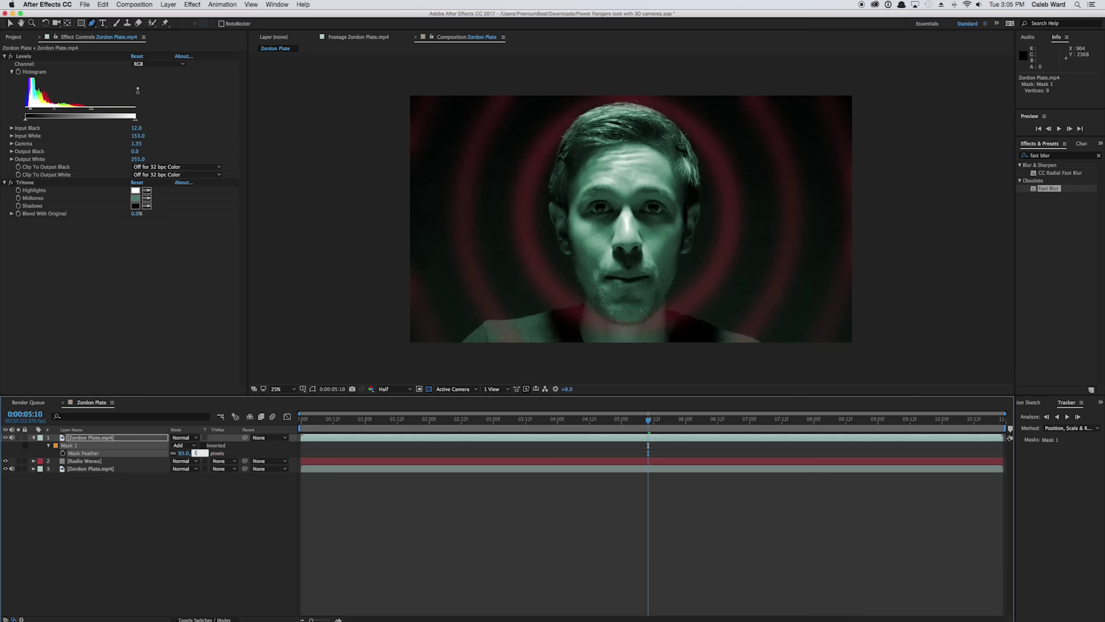
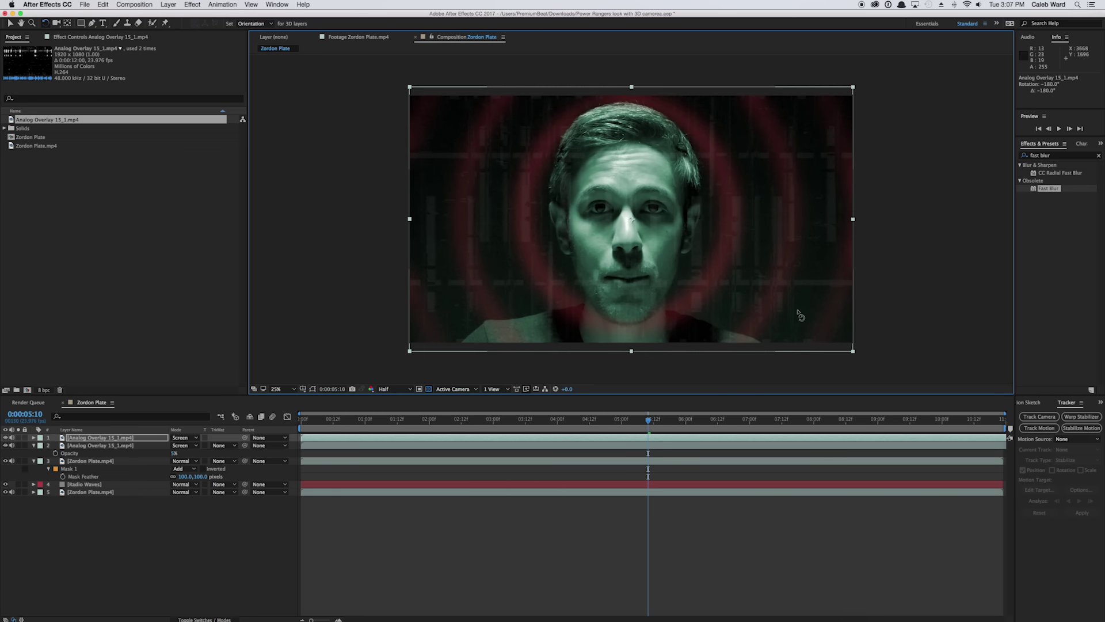
- Shift the top Analog Overlay 15_1.mp4 layer one second earlier and set its blending mode to Multiply, viewed at 0:00:00:17
drag(842, 438, 779, 441)
drag(321, 429, 346, 429)
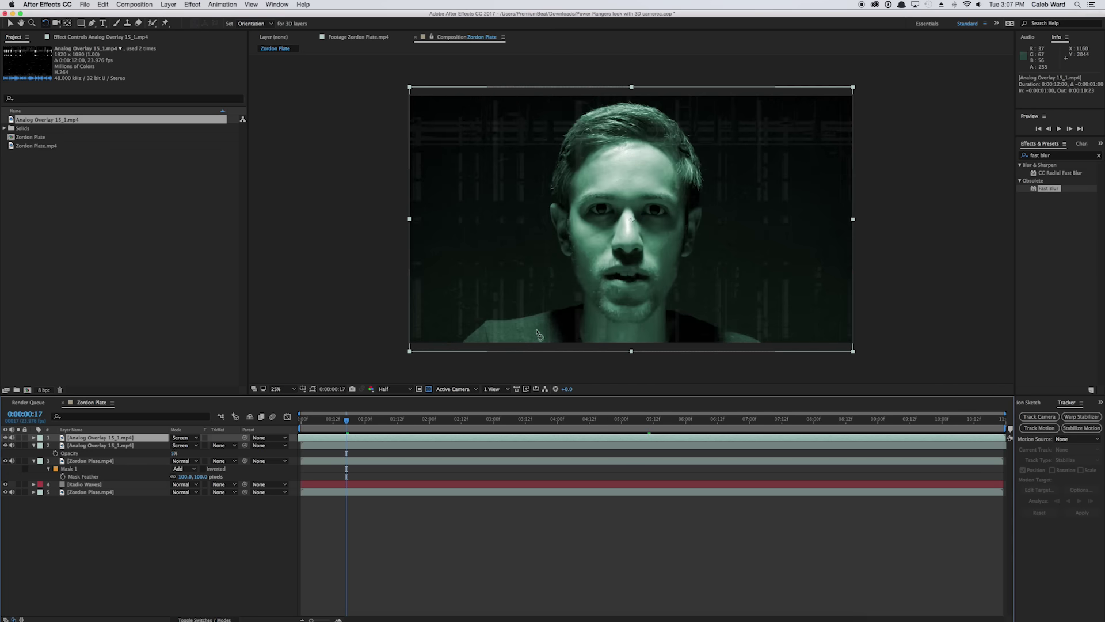
click(184, 440)
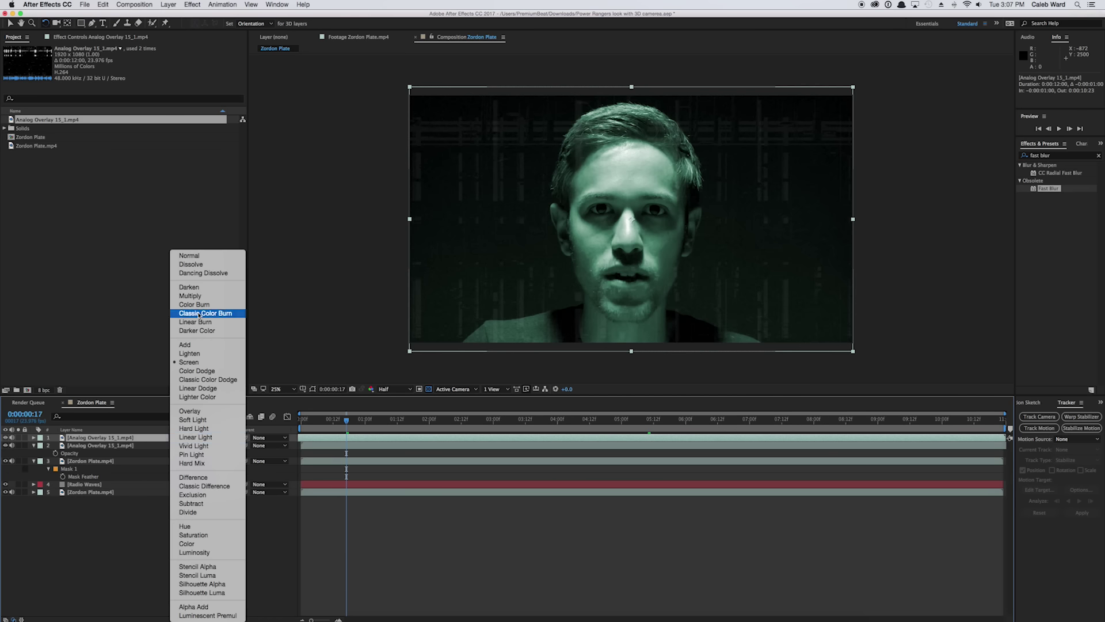
click(198, 297)
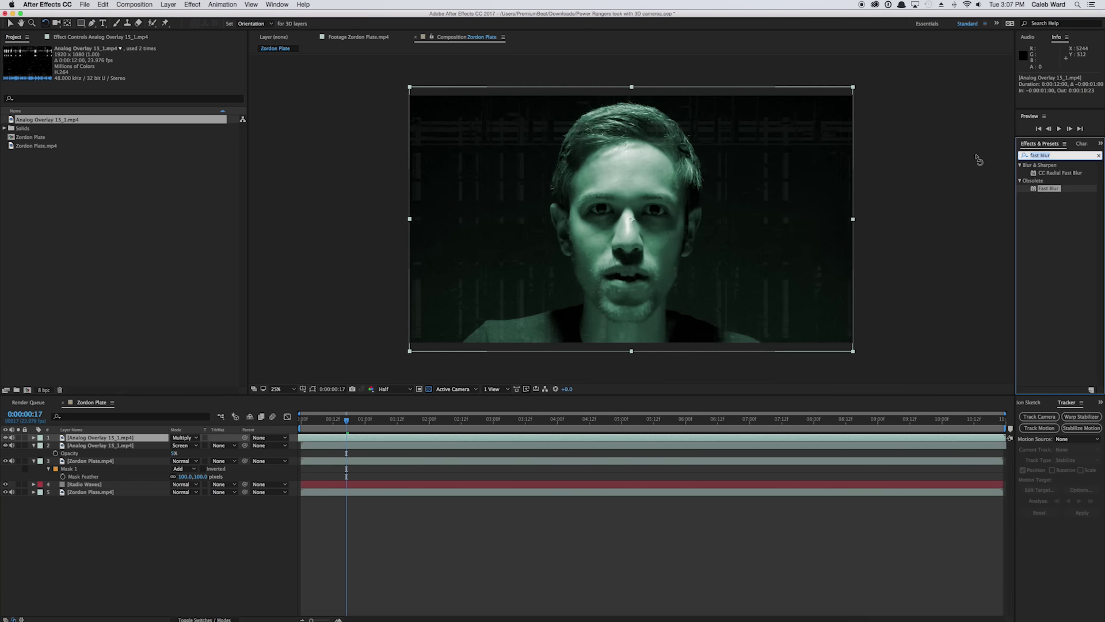
- Apply the Invert effect to the top Analog Overlay 15_1.mp4 layer
click(1053, 156)
text(invert)
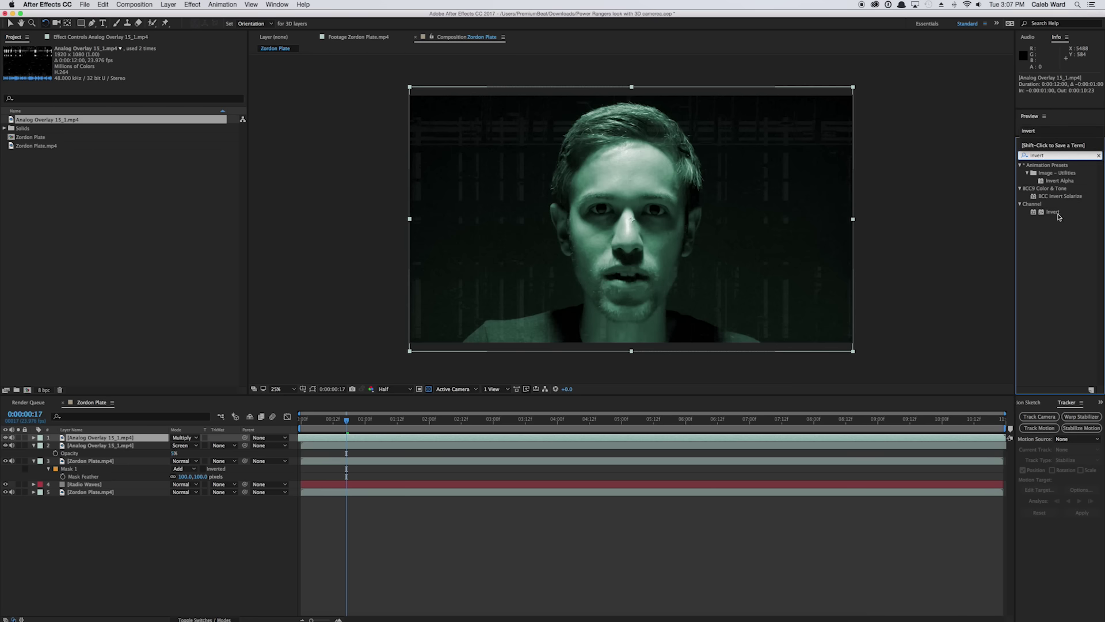
drag(1054, 211, 125, 436)
- Rename the top overlay layer Dark Distortion and the overlay layer beneath it Bright Distortion
click(120, 438)
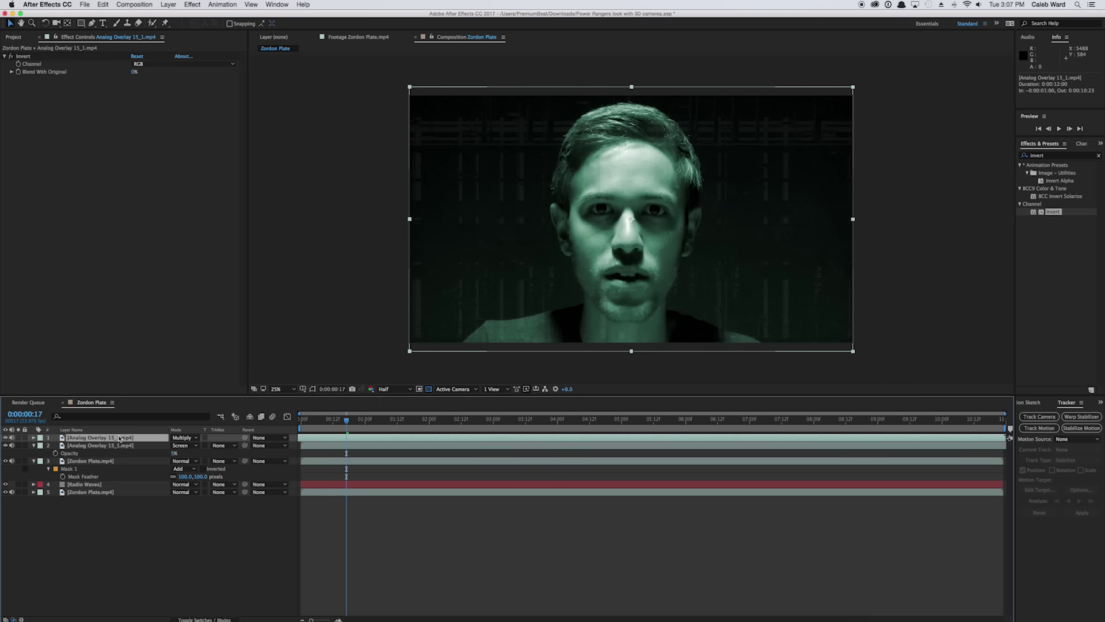
key(Return)
text(Dark Distortion)
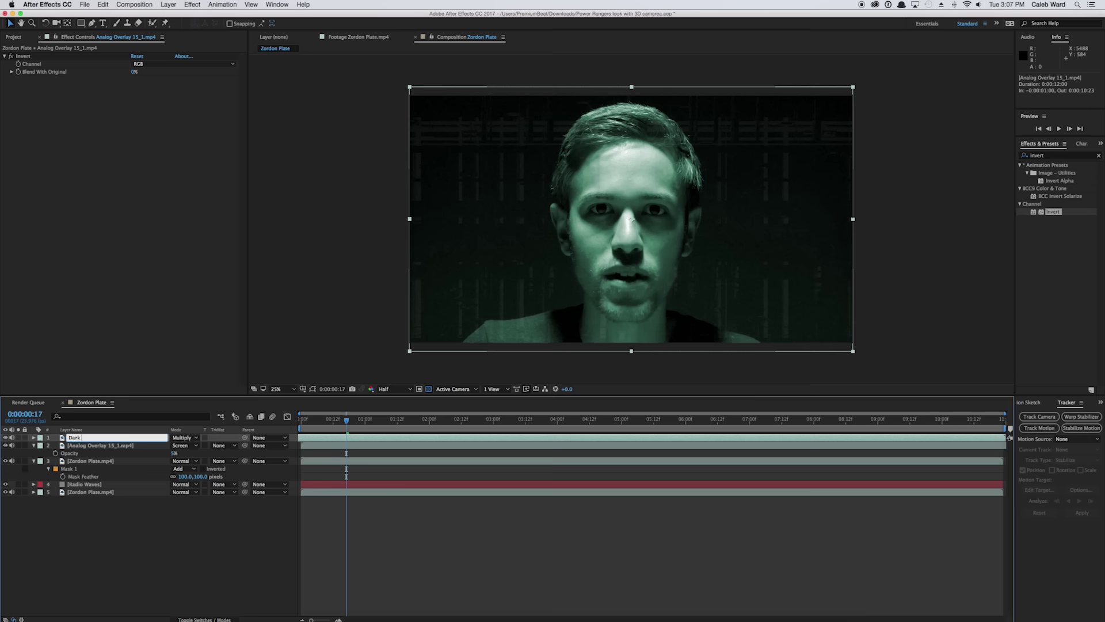
click(120, 445)
key(Return)
text(Br)
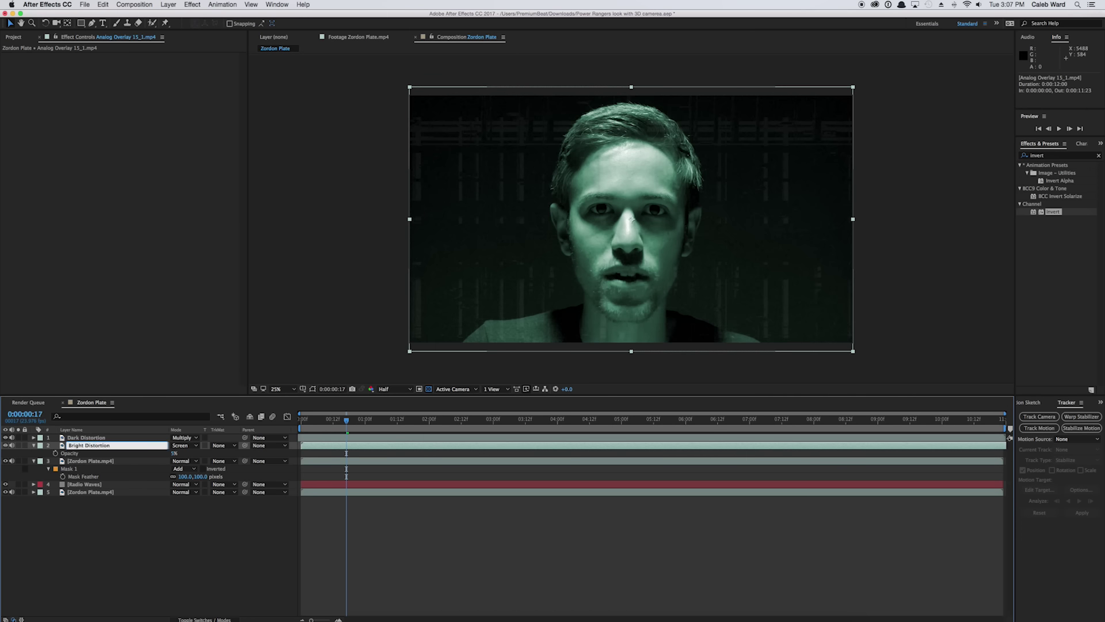
text(ight Distortion)
key(Return)
- Check the composite at 0:00:04:01 and create a new composition from the Zordon Plate composition
click(561, 429)
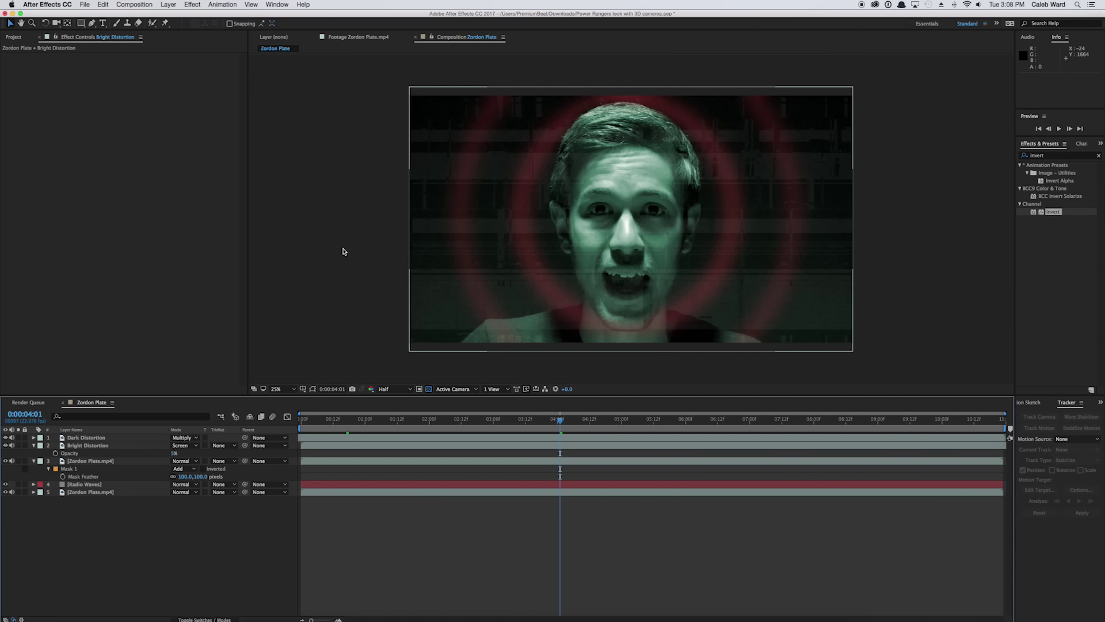
click(15, 39)
click(60, 153)
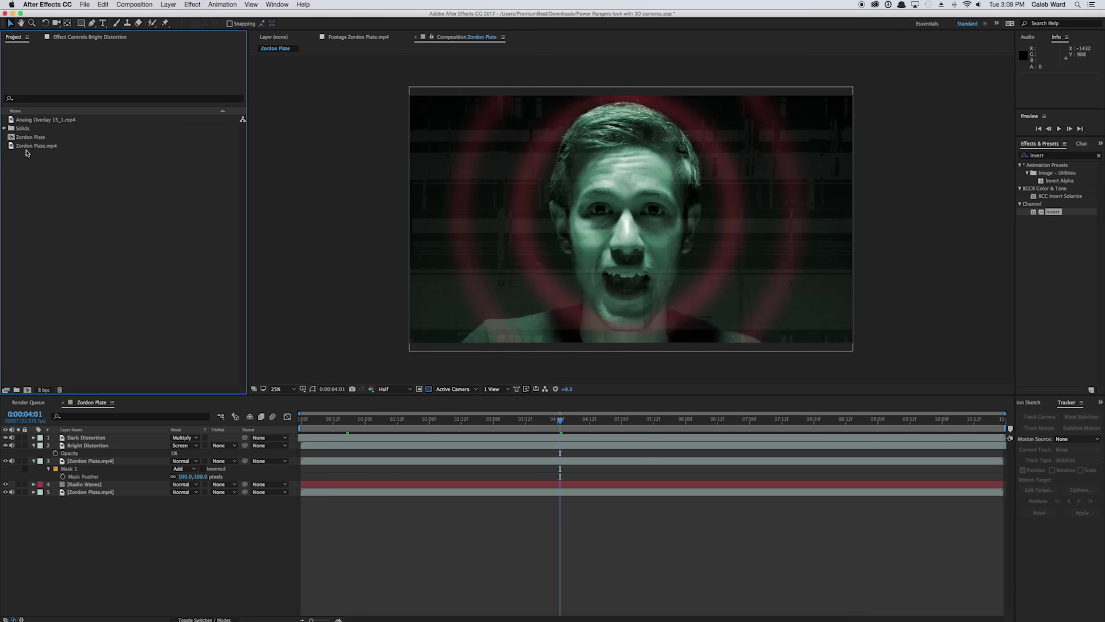
drag(11, 138, 28, 391)
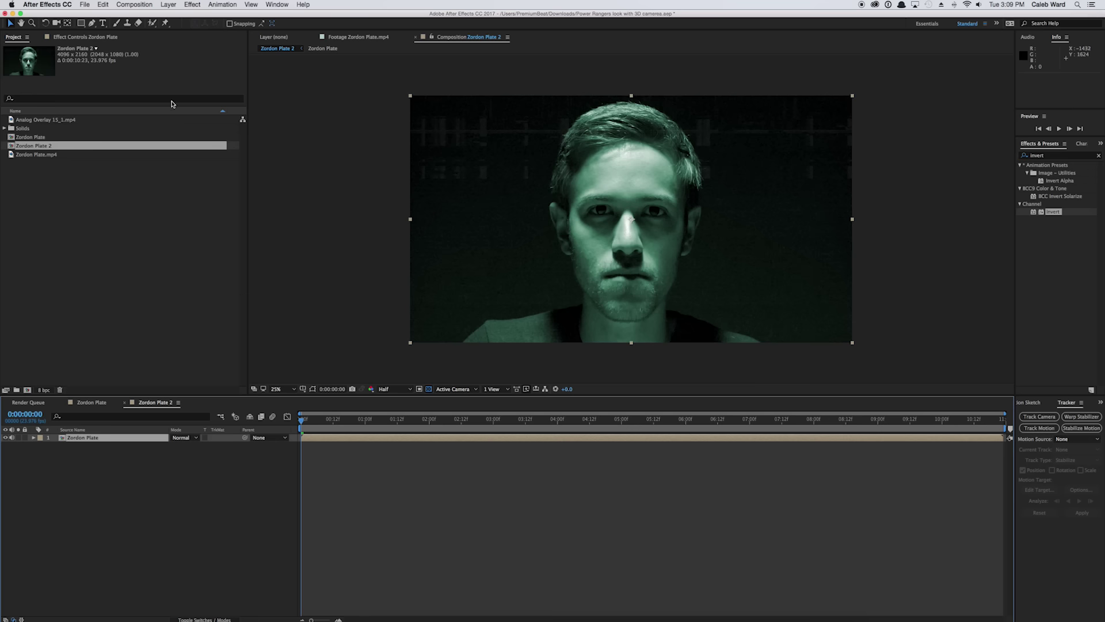
- Add a two-node camera named Camera 1 with the 50mm preset and dismiss the 2D layer warning
click(167, 5)
mouse_move(176, 20)
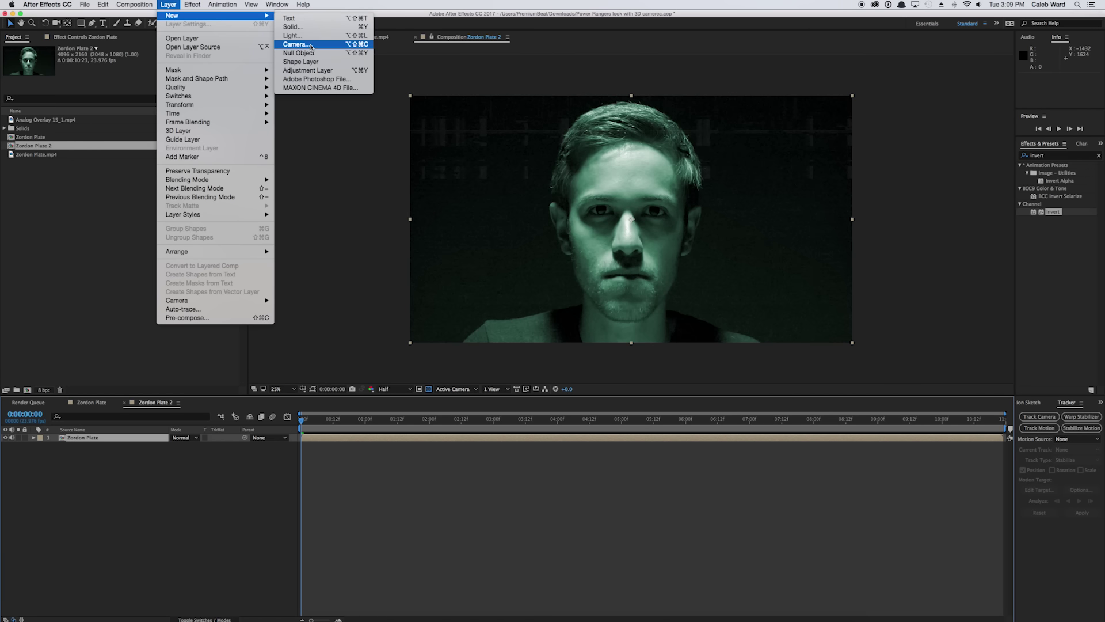
click(305, 44)
click(222, 104)
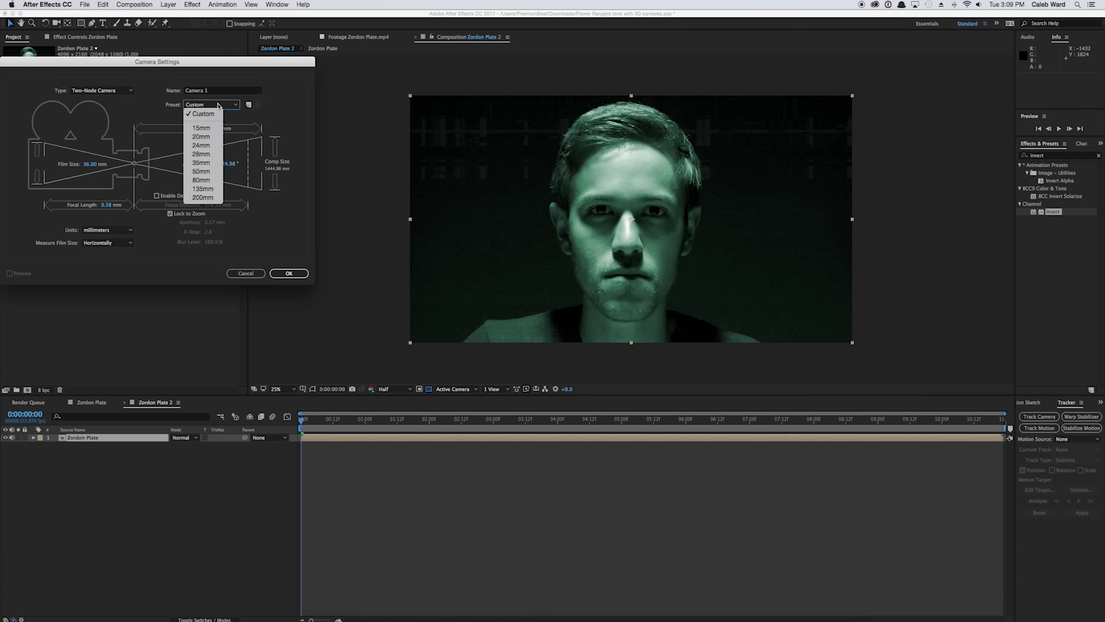
click(210, 174)
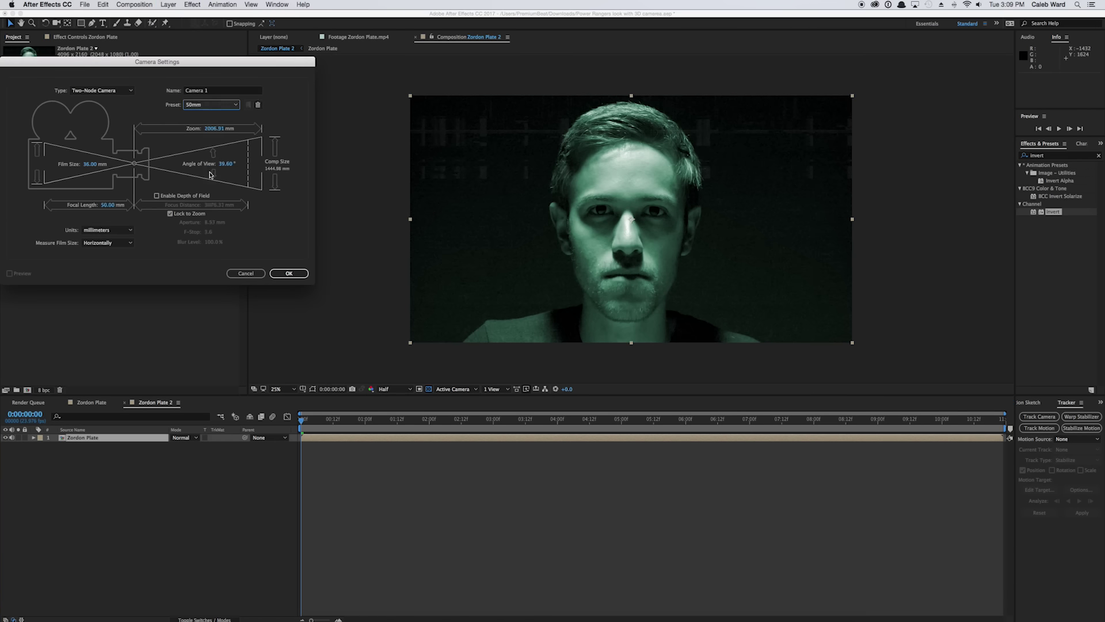
click(289, 274)
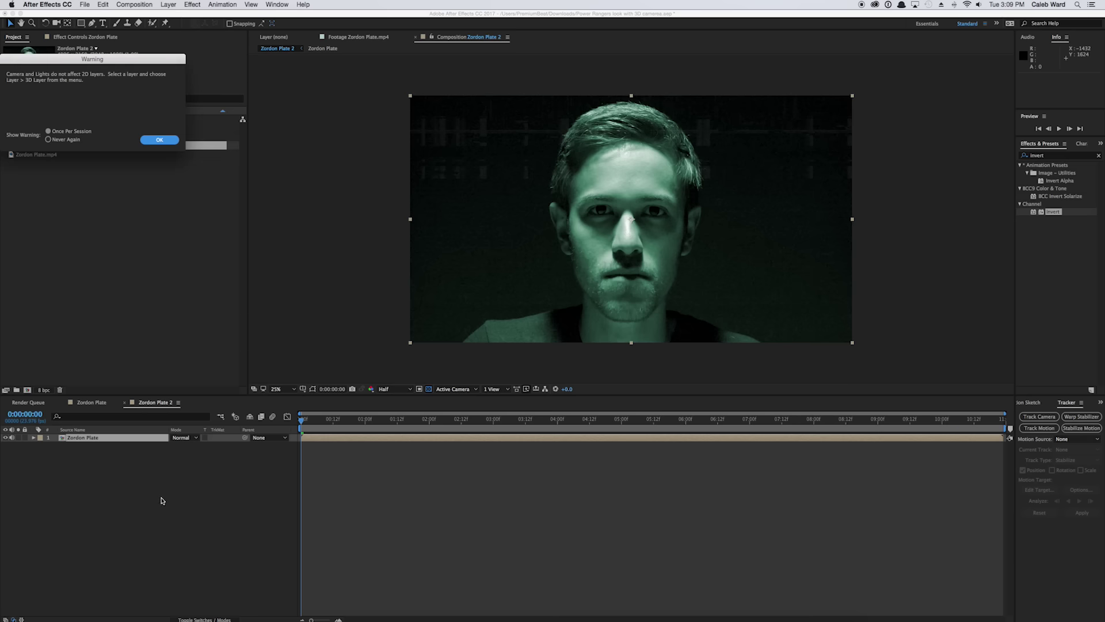
click(154, 141)
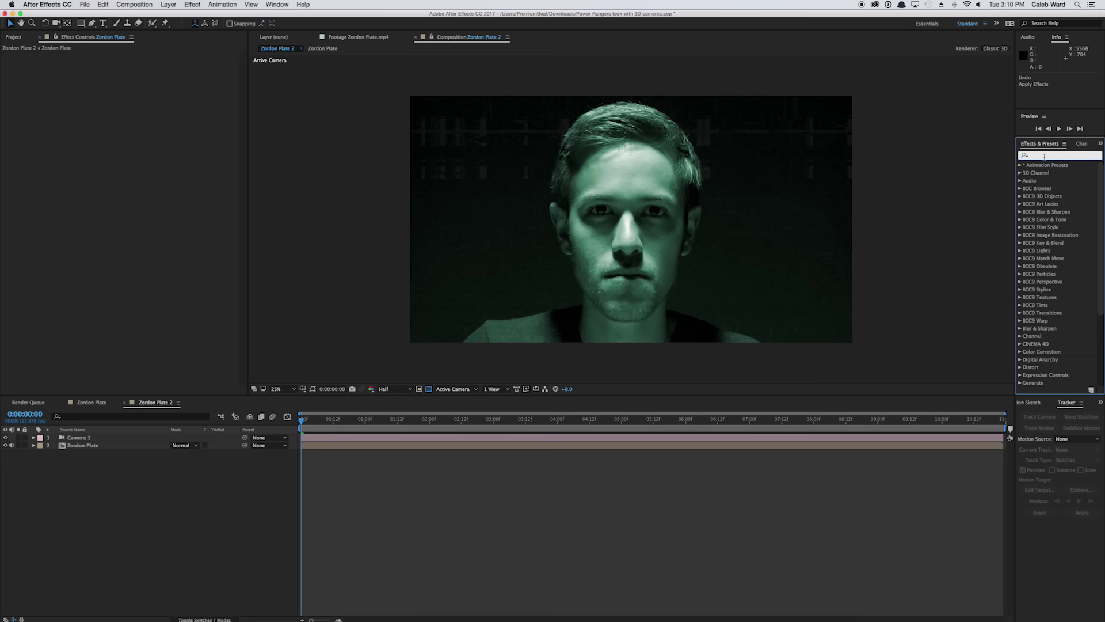
- Apply the Card Dance effect to the Zordon Plate layer and set Gradient Layer 1 to Zordon Plate
text(card dance)
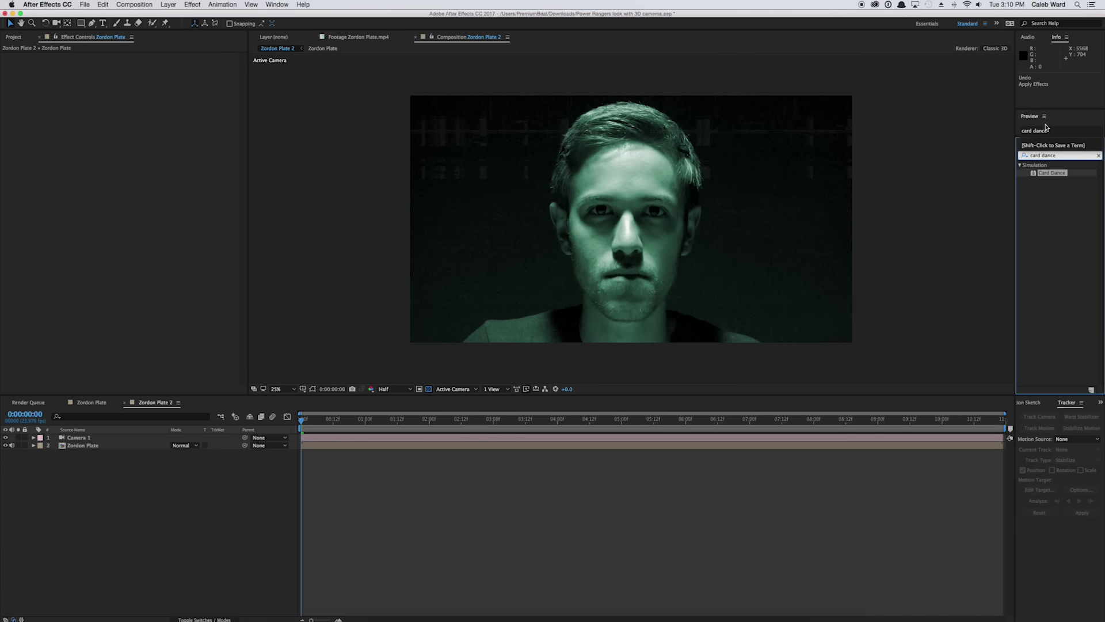
drag(1055, 176, 597, 258)
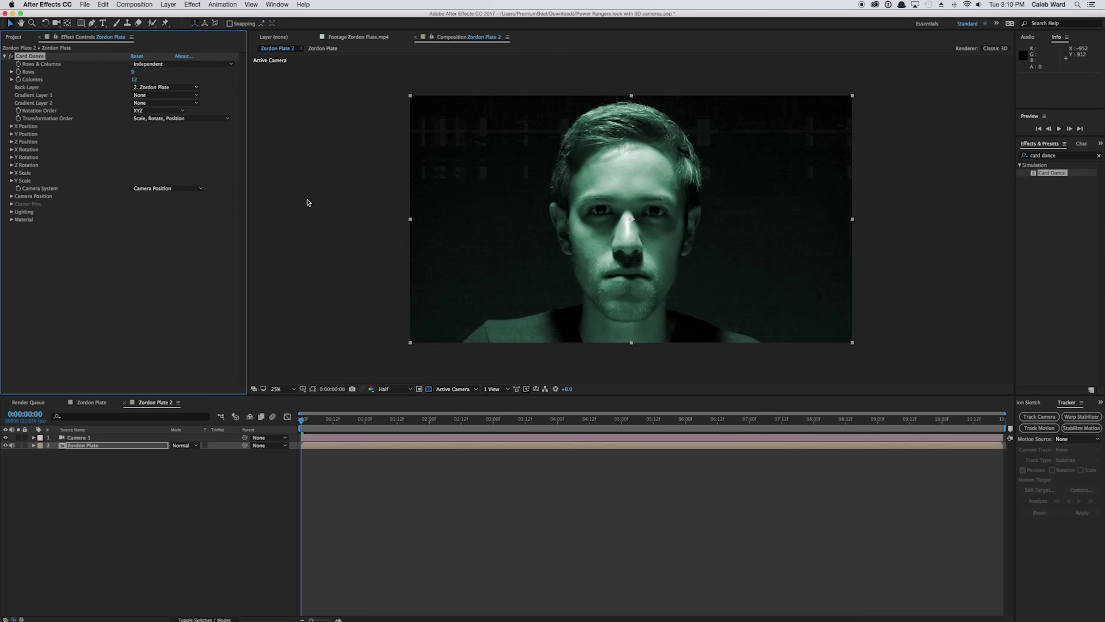
click(166, 96)
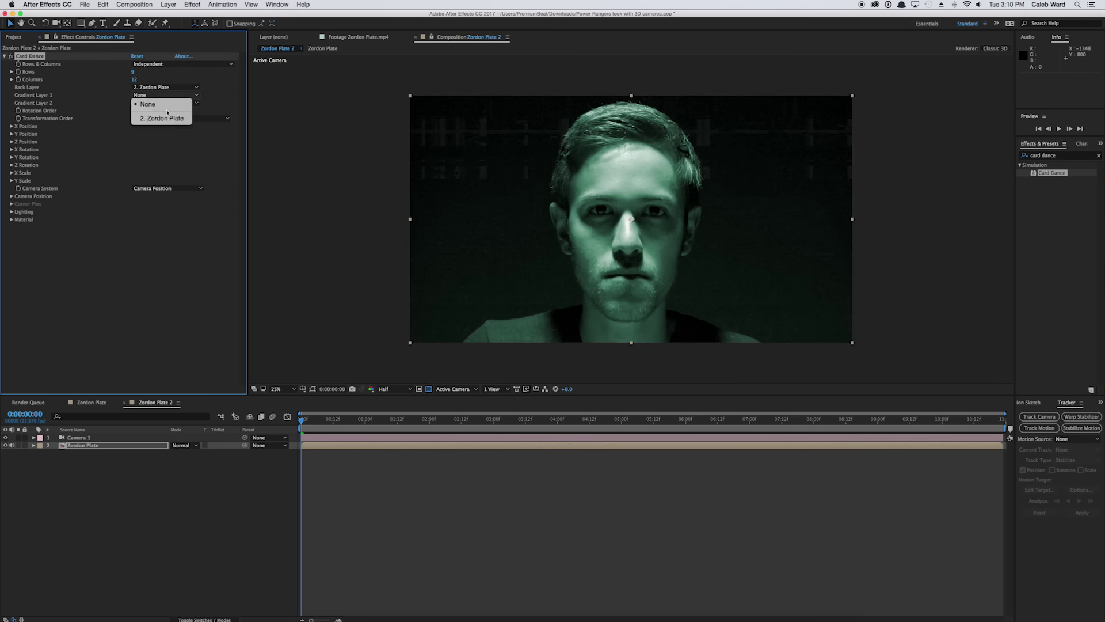
click(167, 119)
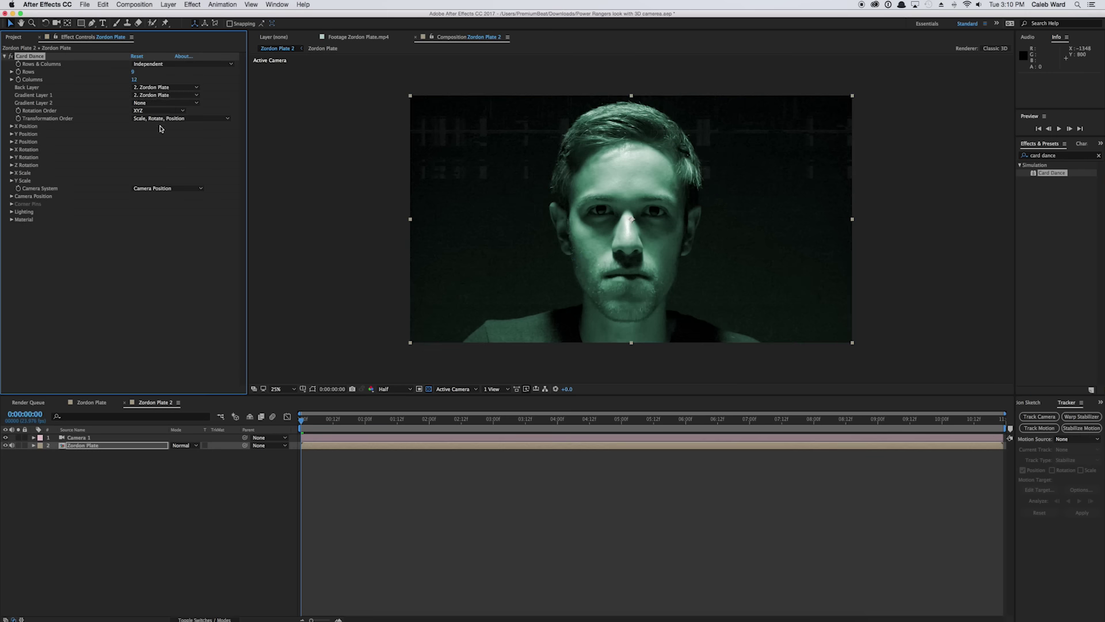
- Set the Card Dance Z Position source to Intensity 1
click(89, 136)
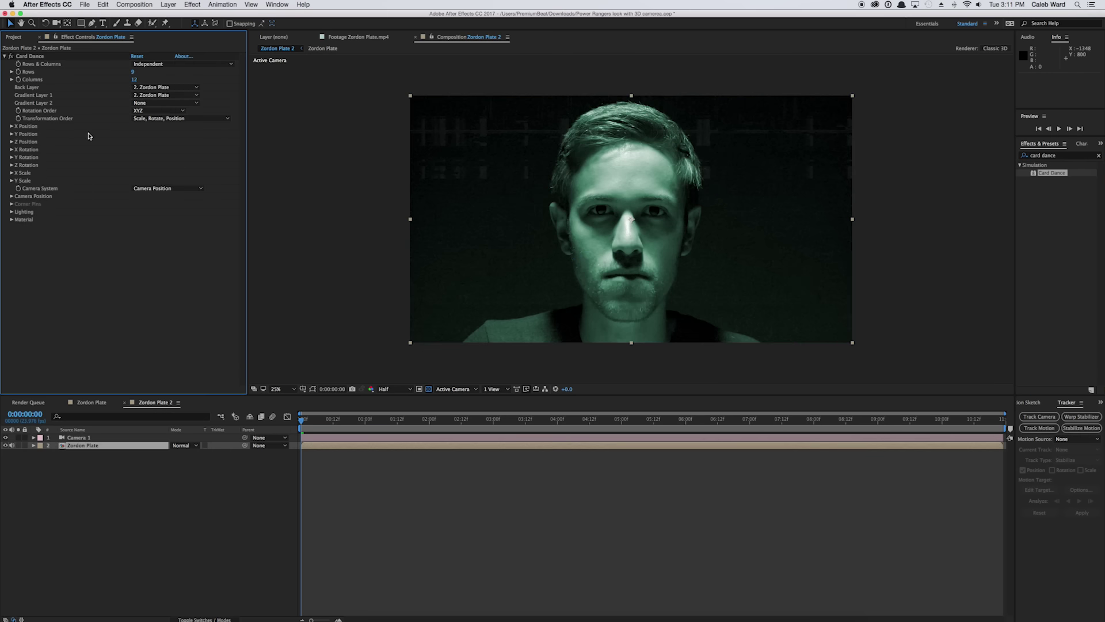
click(11, 141)
click(141, 150)
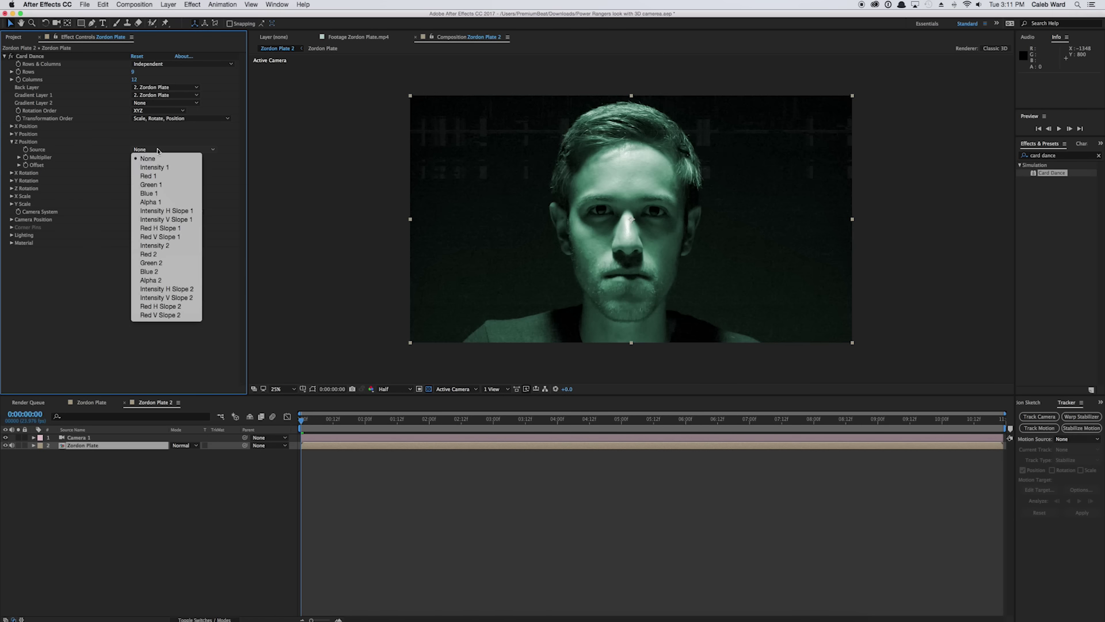
click(164, 168)
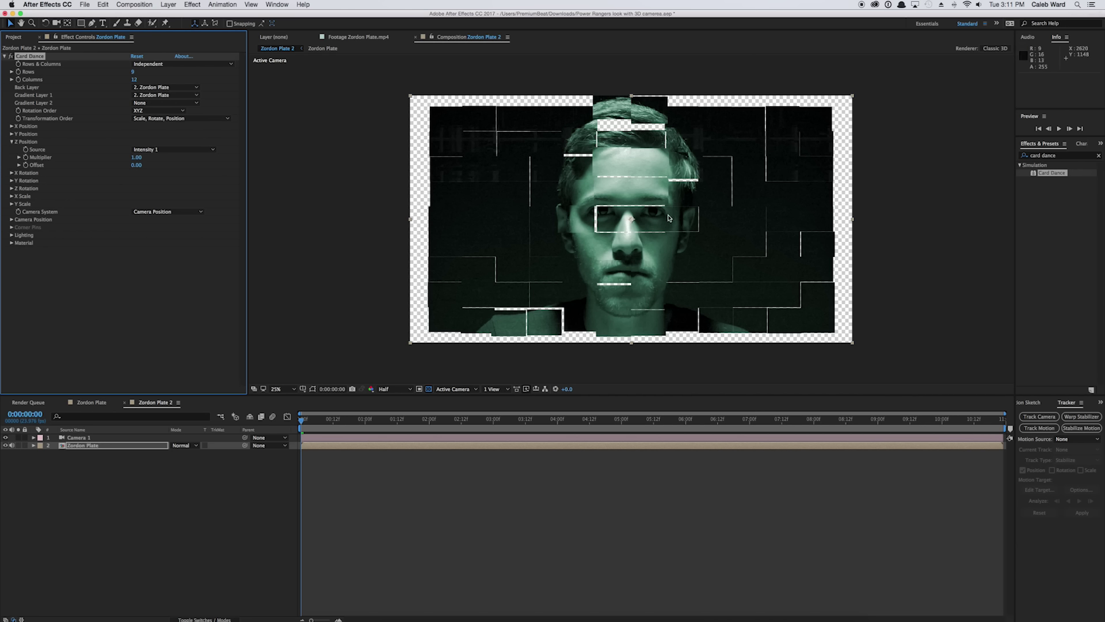
- Set Card Dance to 215 rows and 300 columns
click(133, 71)
click(136, 81)
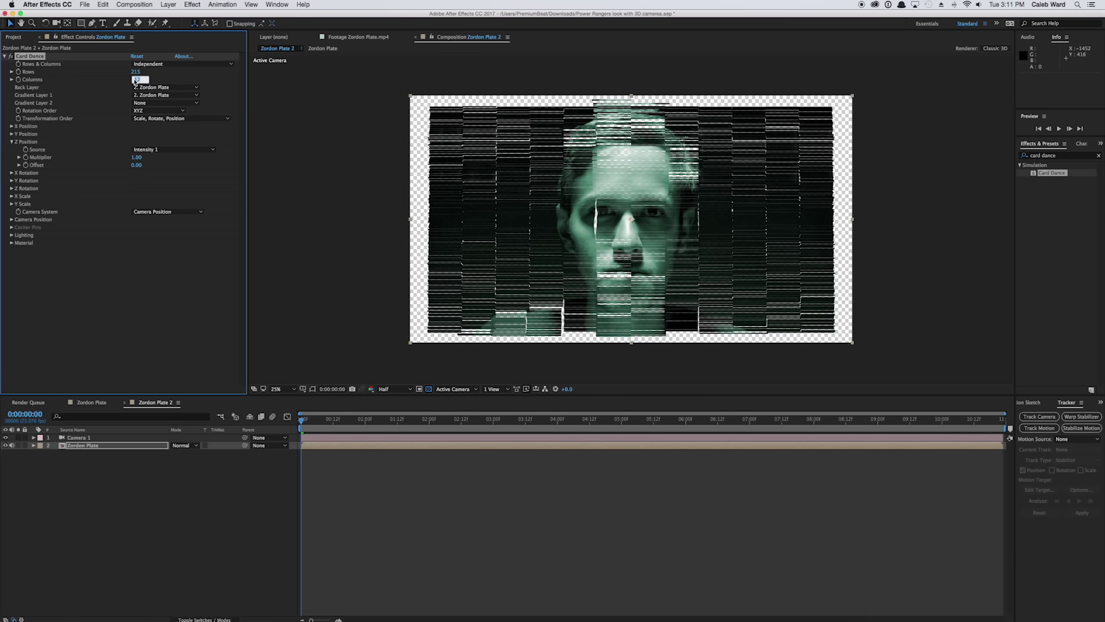
click(305, 205)
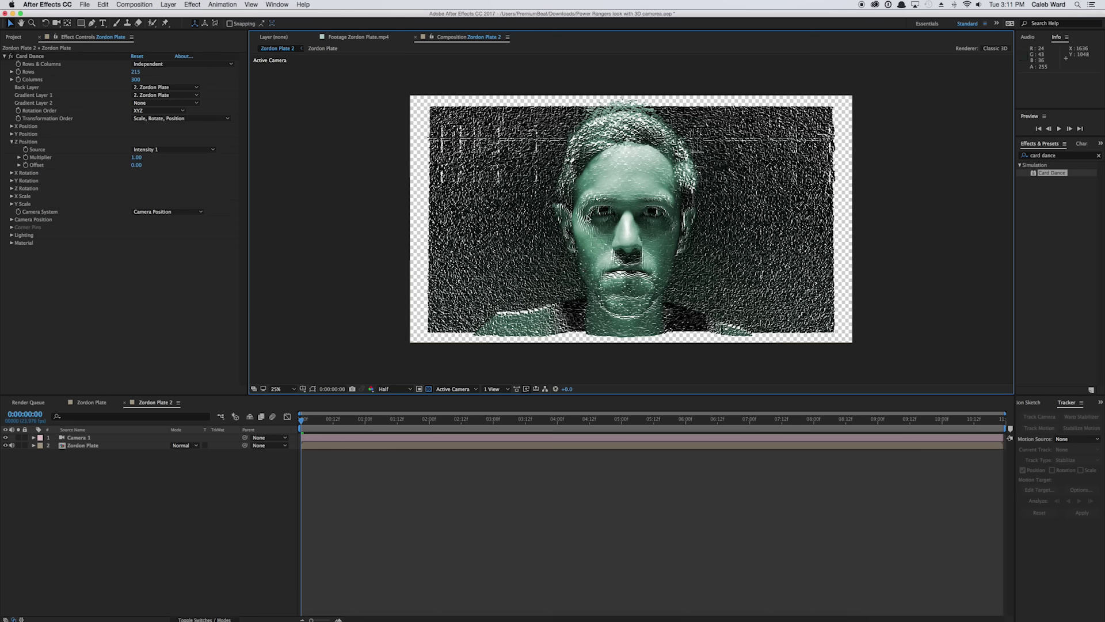
- Set the Z Position offset to 0.60 and turn off the transparency grid in the composition view
click(137, 165)
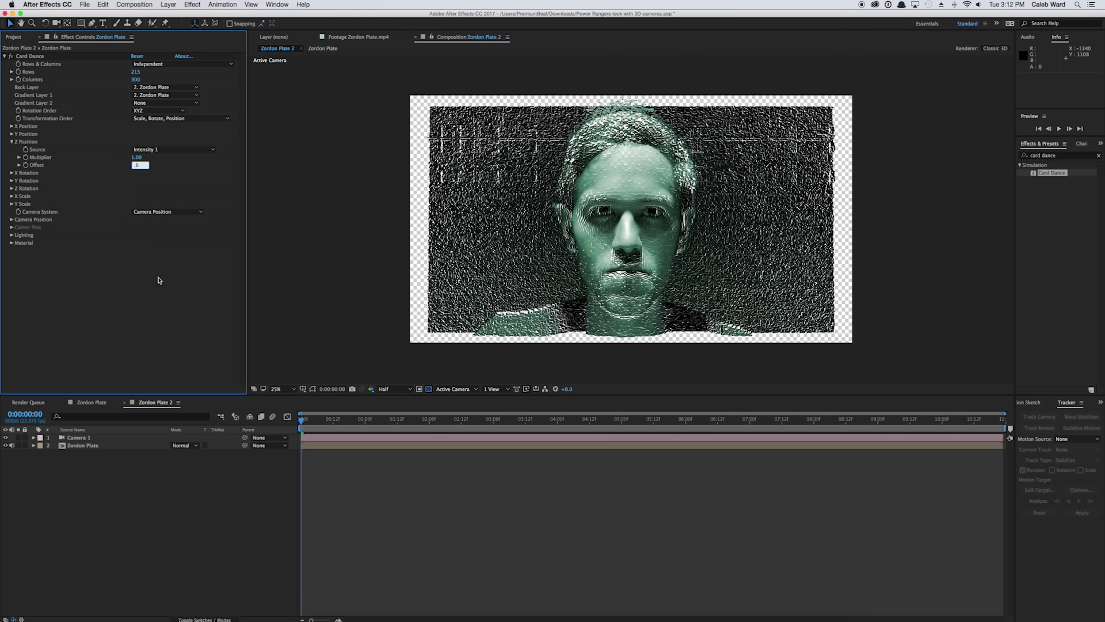
key(Return)
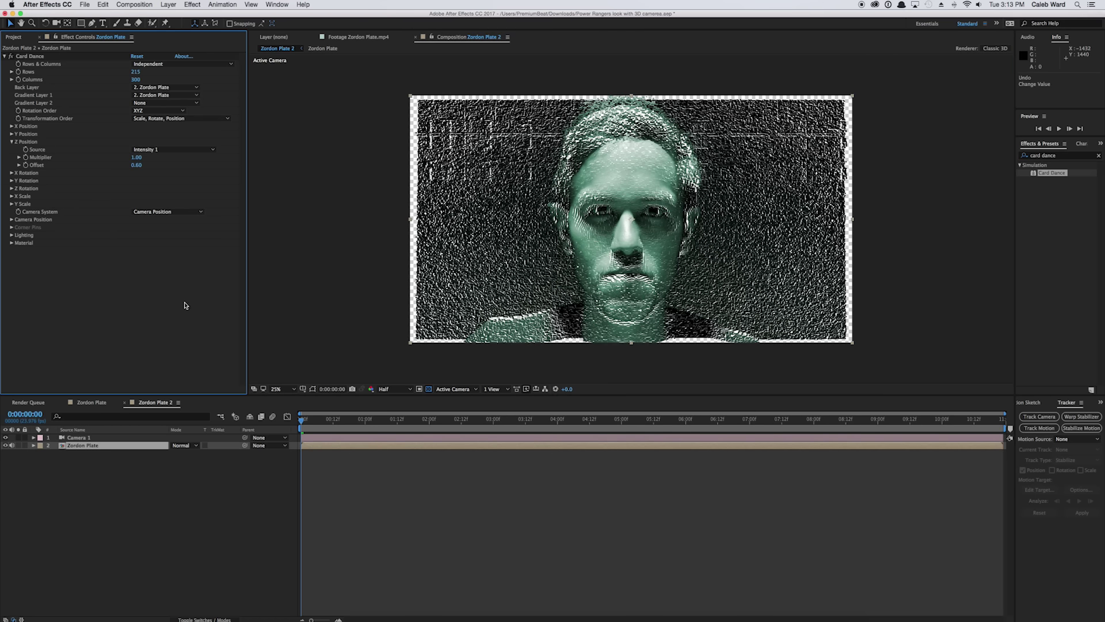
click(428, 389)
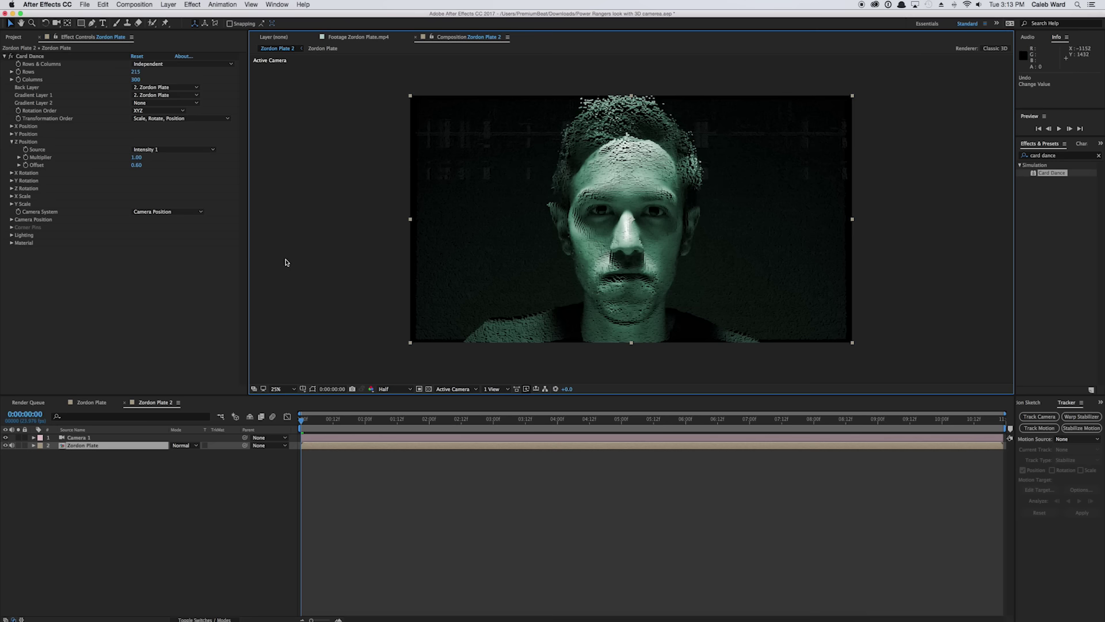
- Set both the X Scale and Y Scale offsets of Card Dance to 0.70
click(12, 197)
click(136, 219)
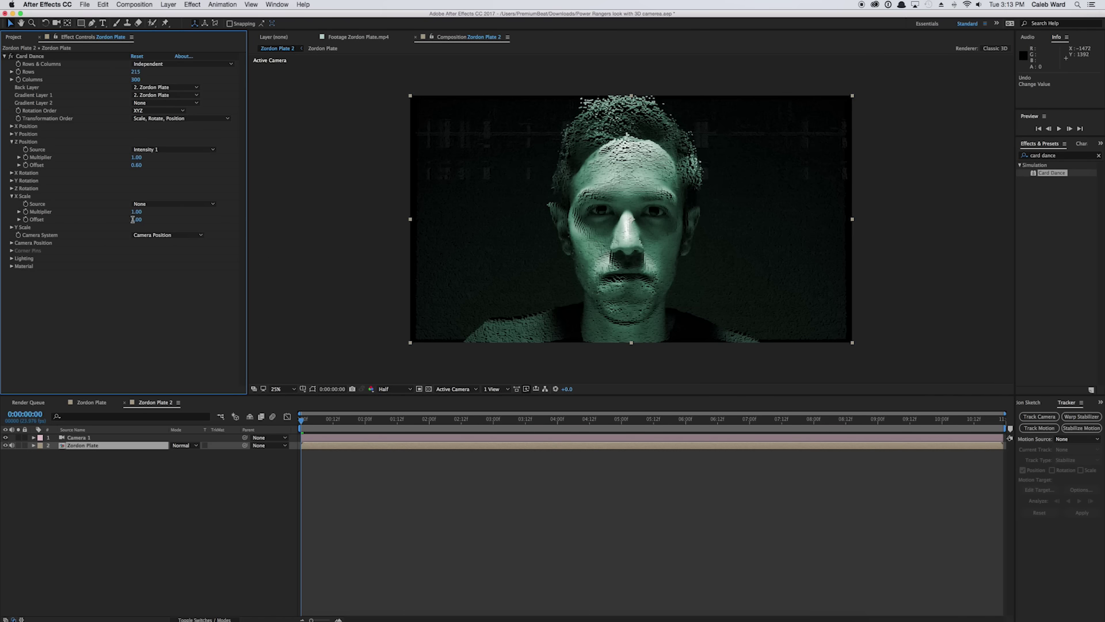
text(.7)
key(Return)
click(12, 227)
click(136, 252)
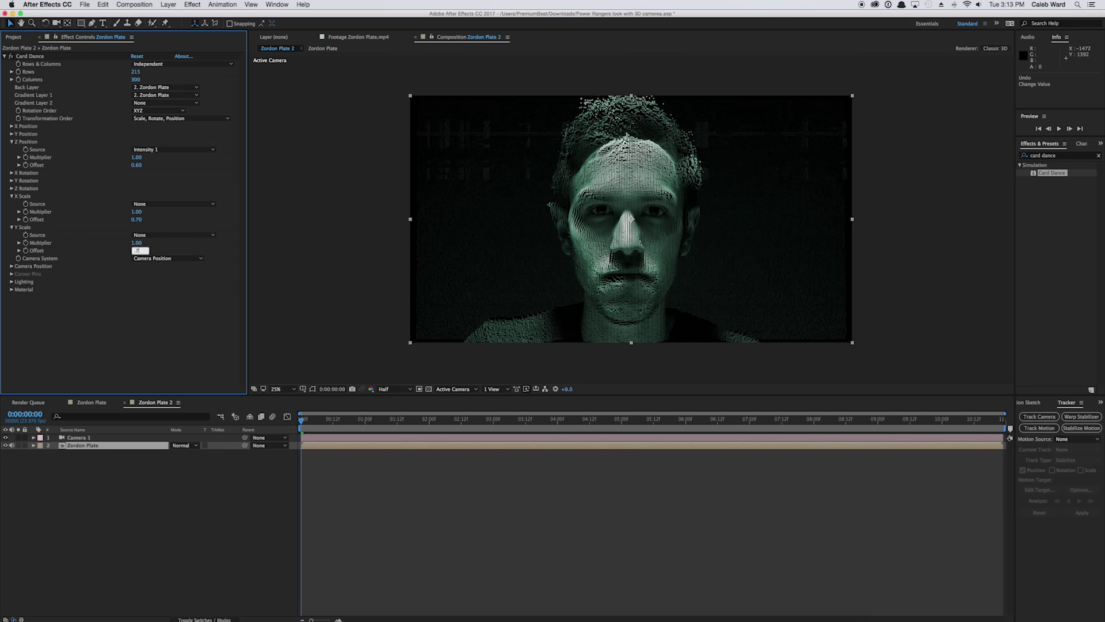
text(.7)
click(340, 318)
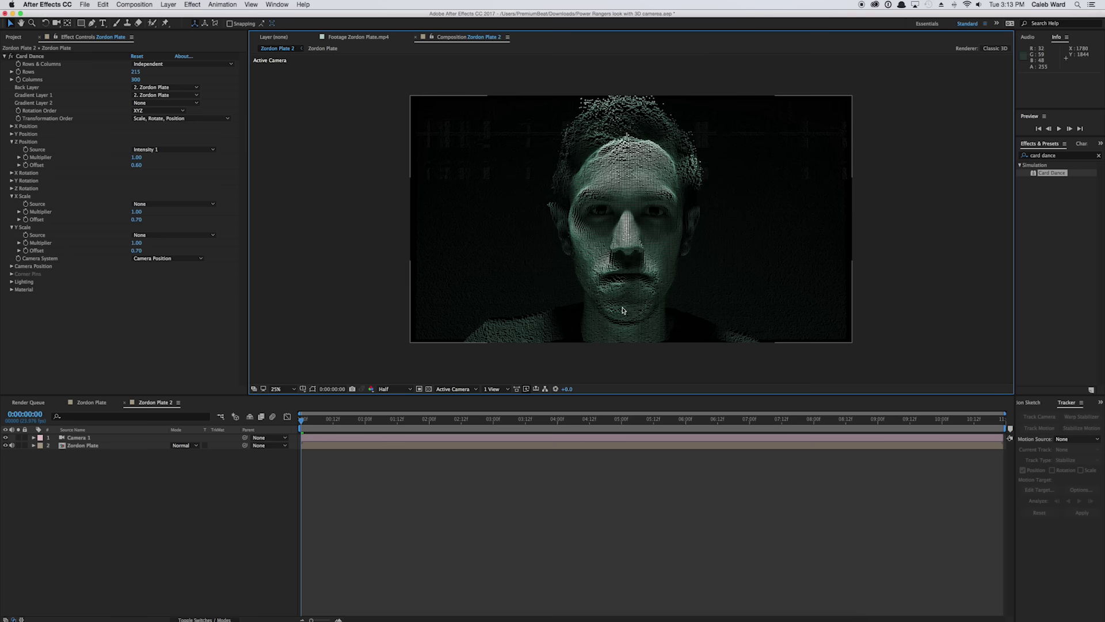
- Examine the individual cards around the nose and eyes of the face up close
scroll(614, 210, up, 2)
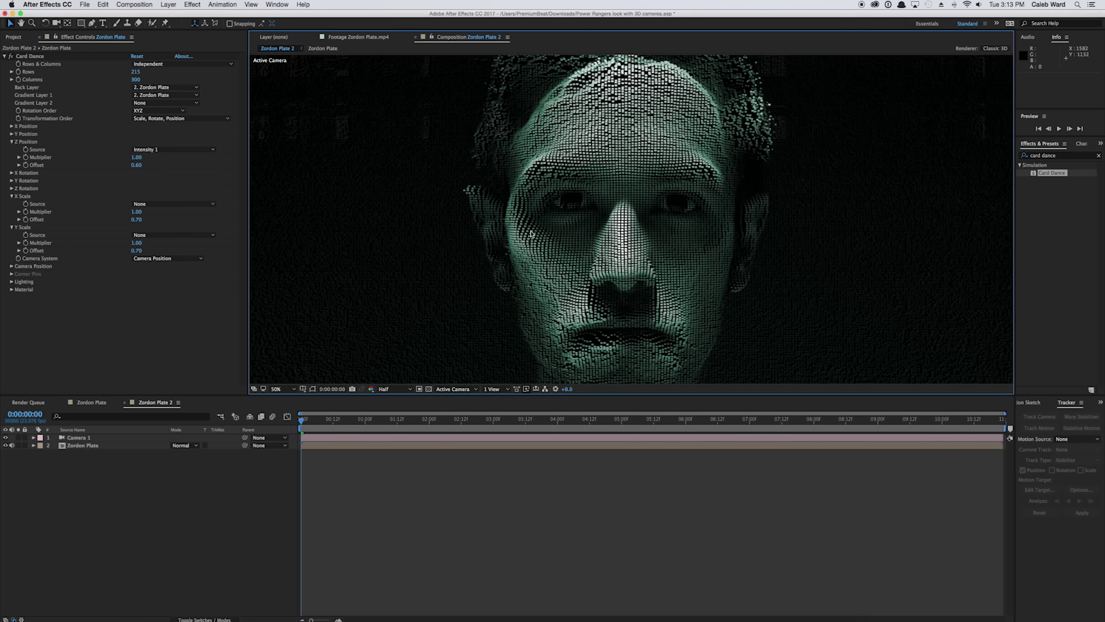
key(h)
drag(589, 260, 562, 246)
scroll(625, 239, up, 4)
key(v)
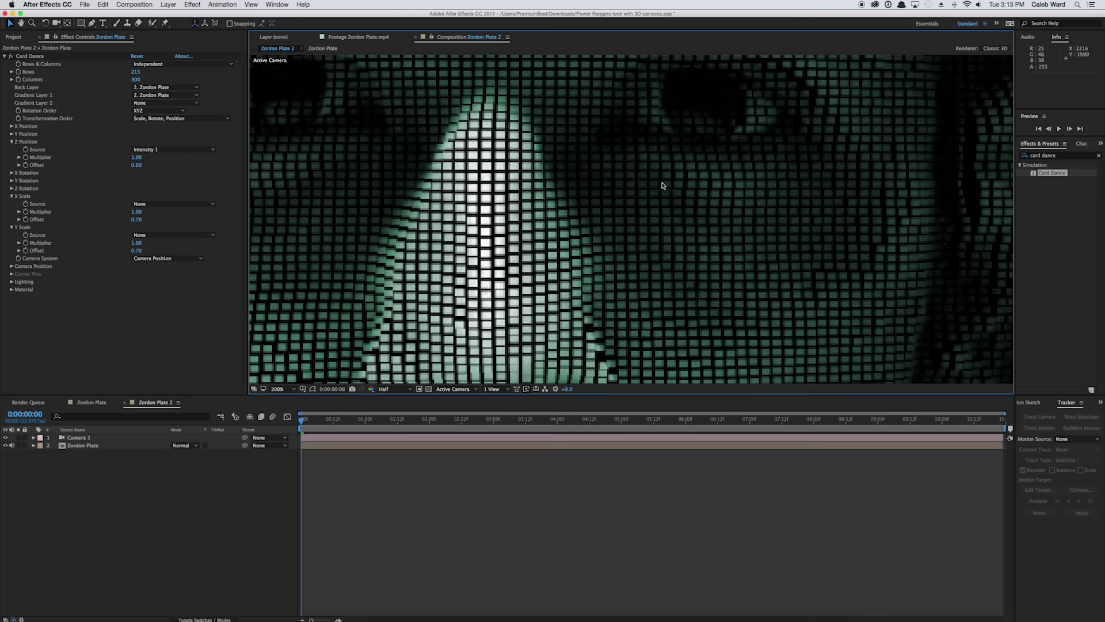
scroll(633, 198, down, 2)
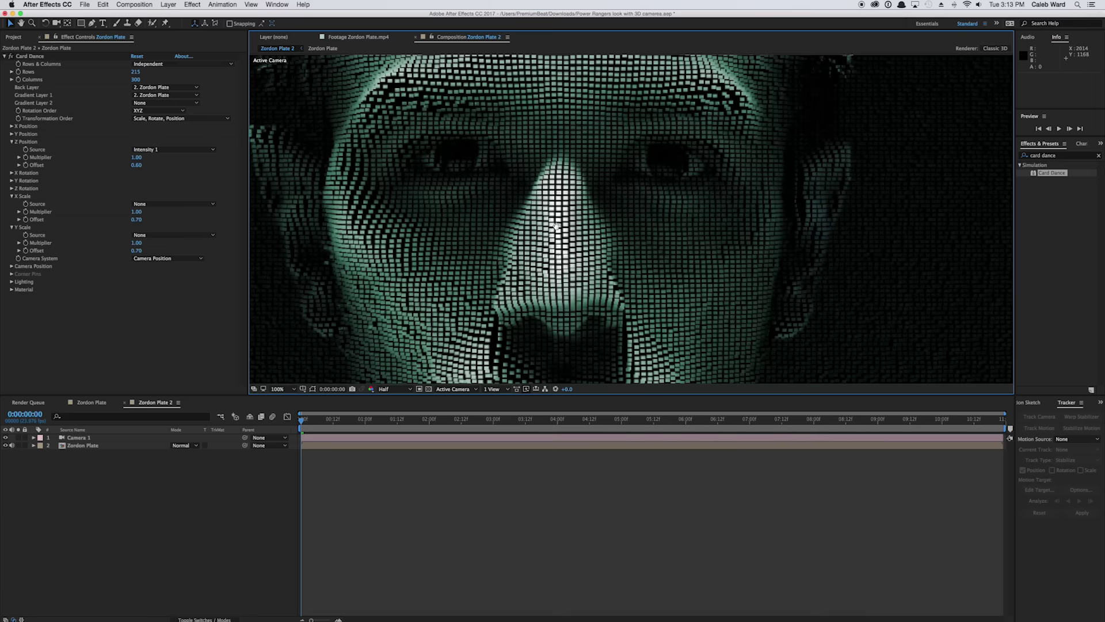
key(h)
drag(565, 247, 605, 283)
key(v)
scroll(609, 262, down, 2)
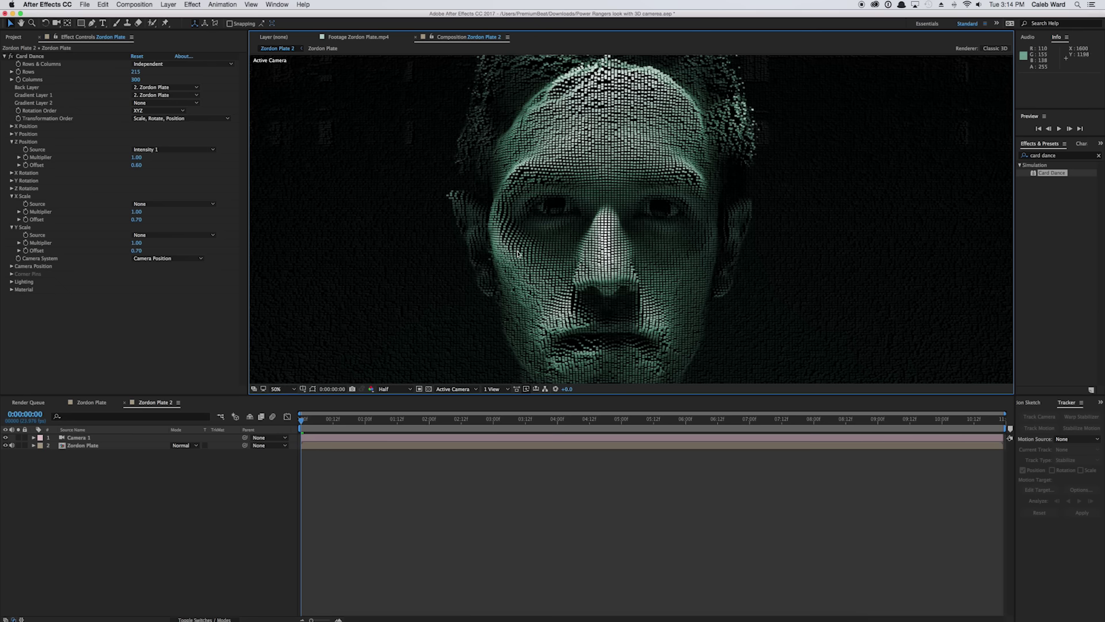
- Set the Card Dance camera system to Comp Camera and select the Camera 1 layer
click(170, 261)
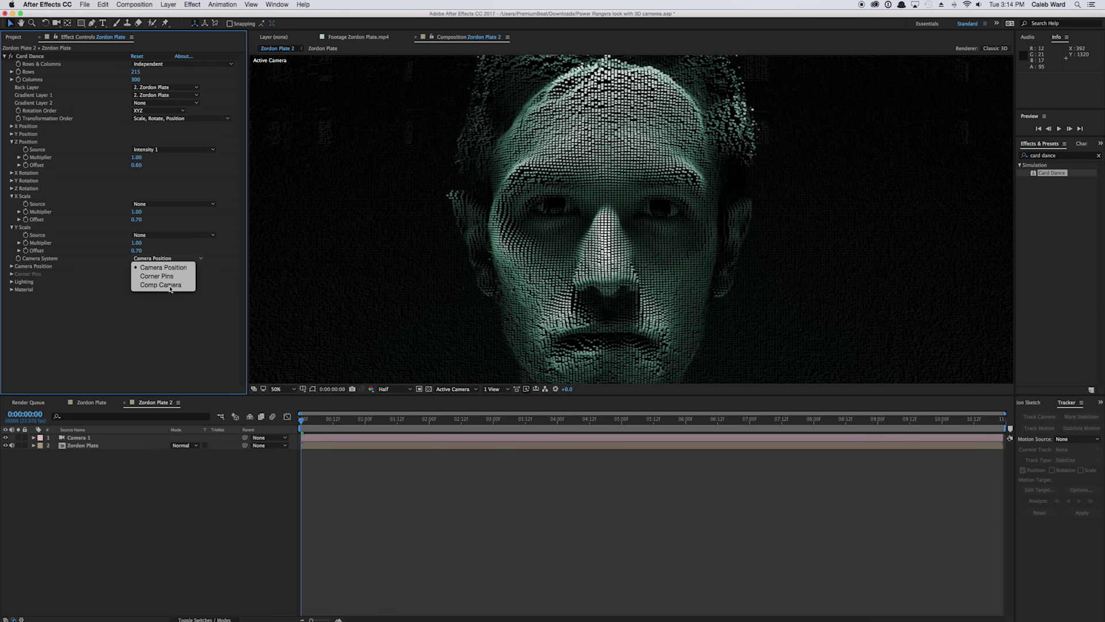
click(152, 285)
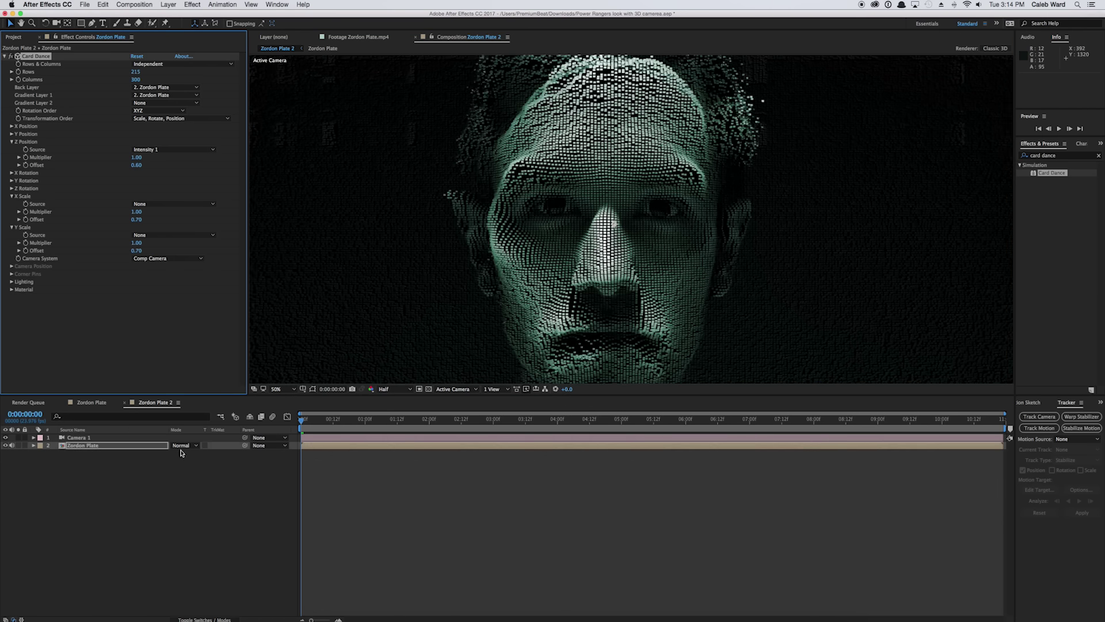
click(105, 439)
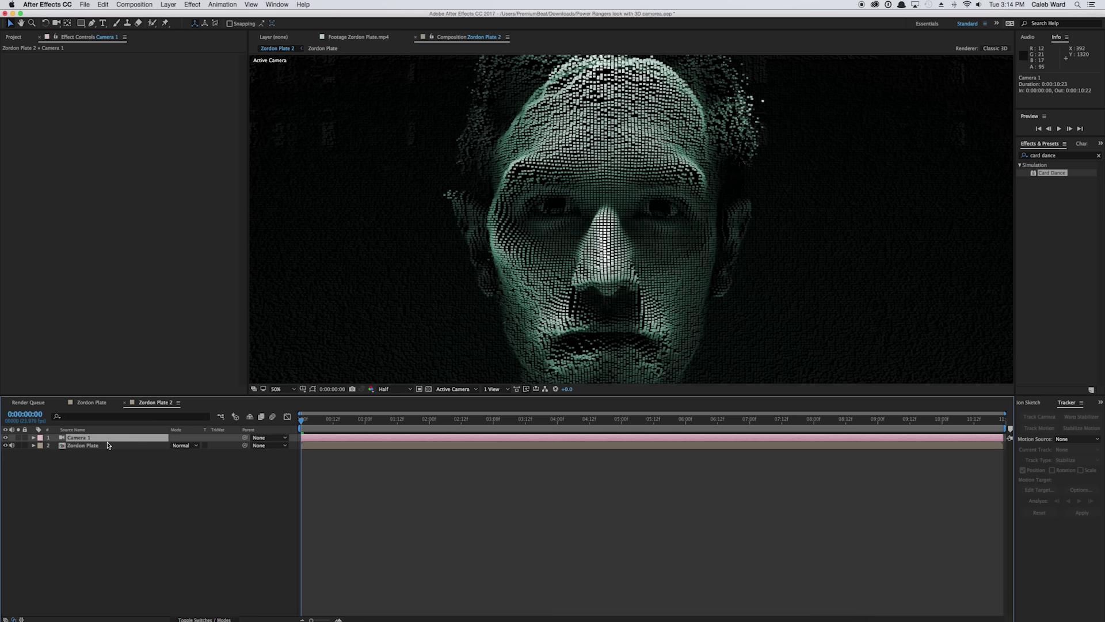
- Set the Card Dance light type on the Zordon Plate layer to First Comp Light and its ambient light to 0.00
click(110, 446)
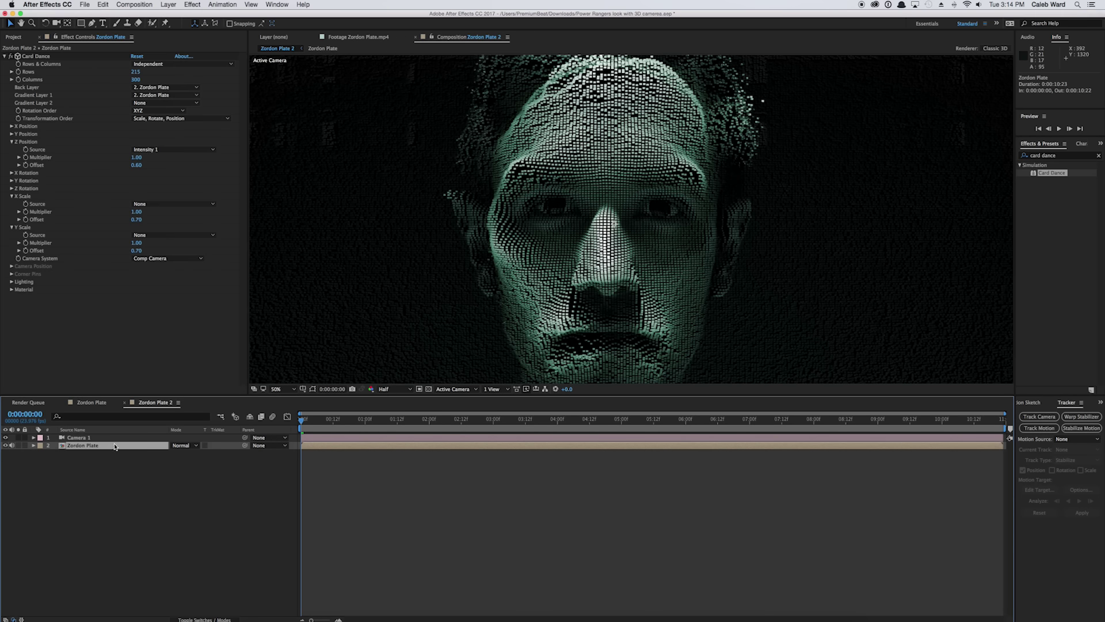
click(11, 282)
click(168, 291)
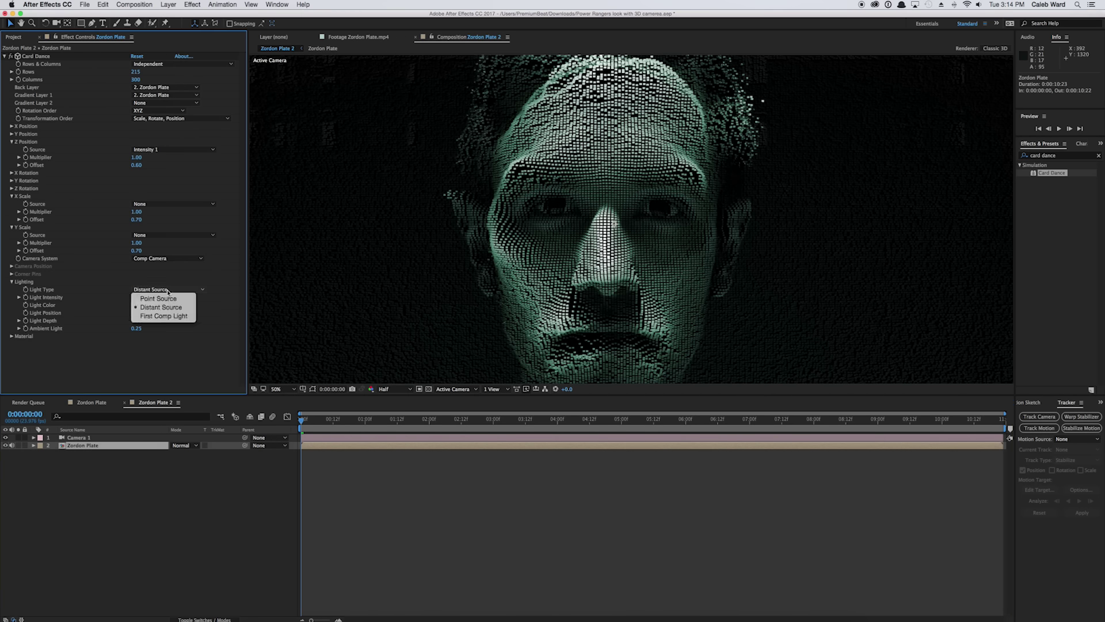
click(176, 321)
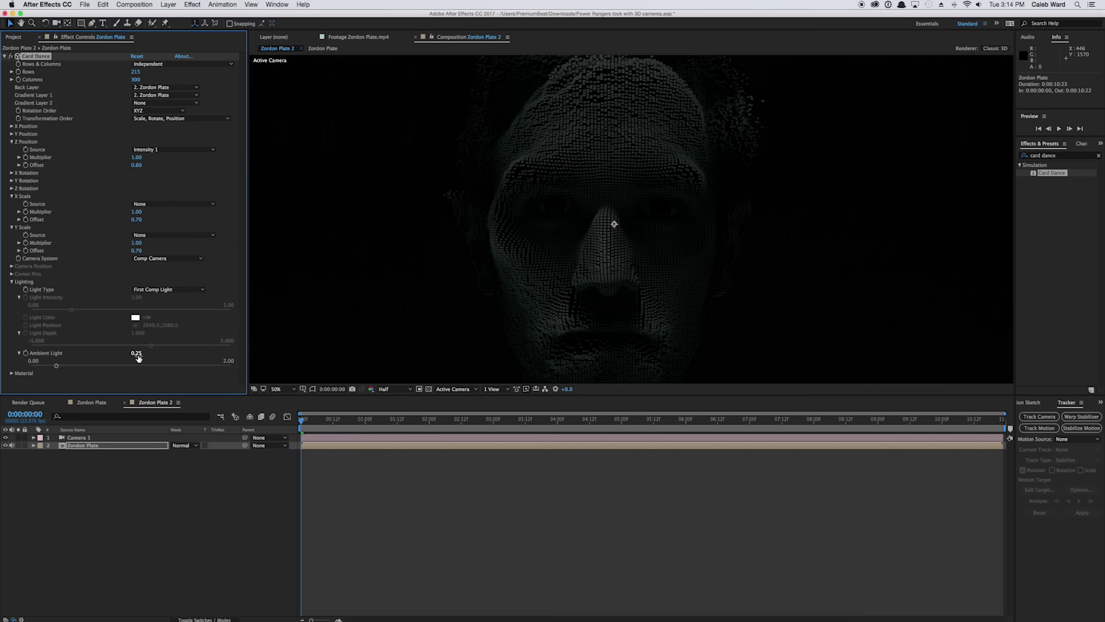
drag(136, 353, 126, 358)
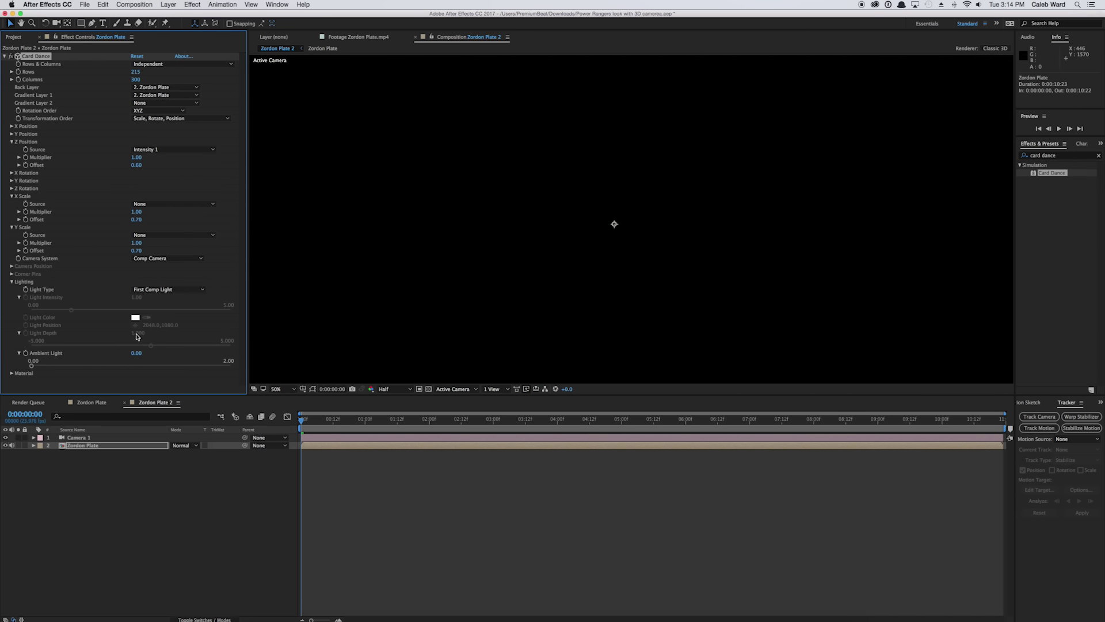
- Raise the Highlight Sharpness of the Card Dance material to about 20
click(11, 374)
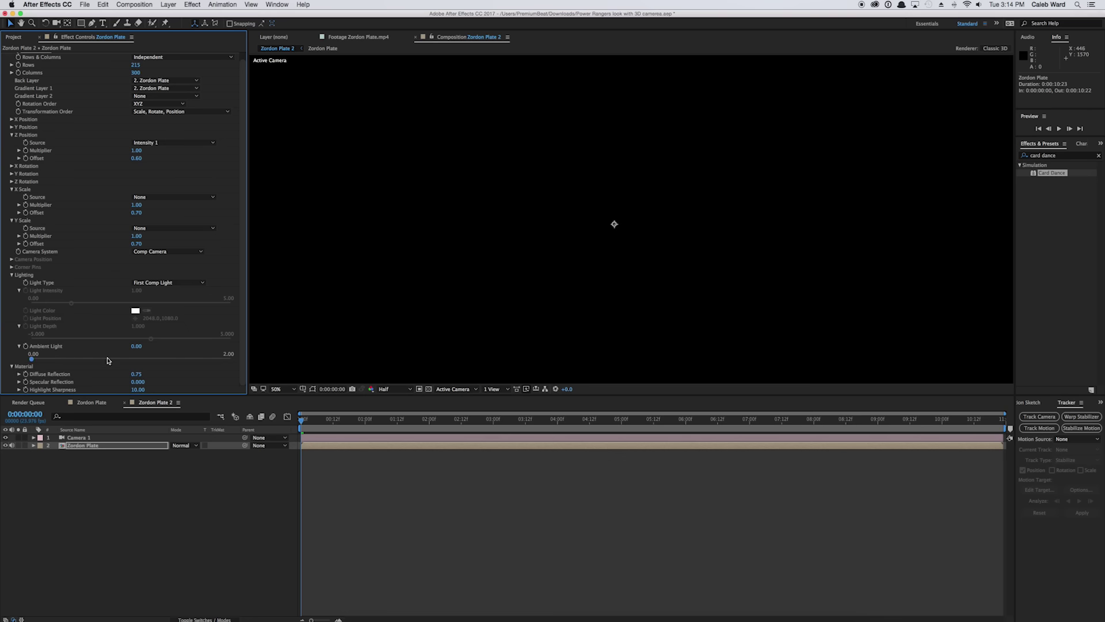
drag(137, 390, 176, 390)
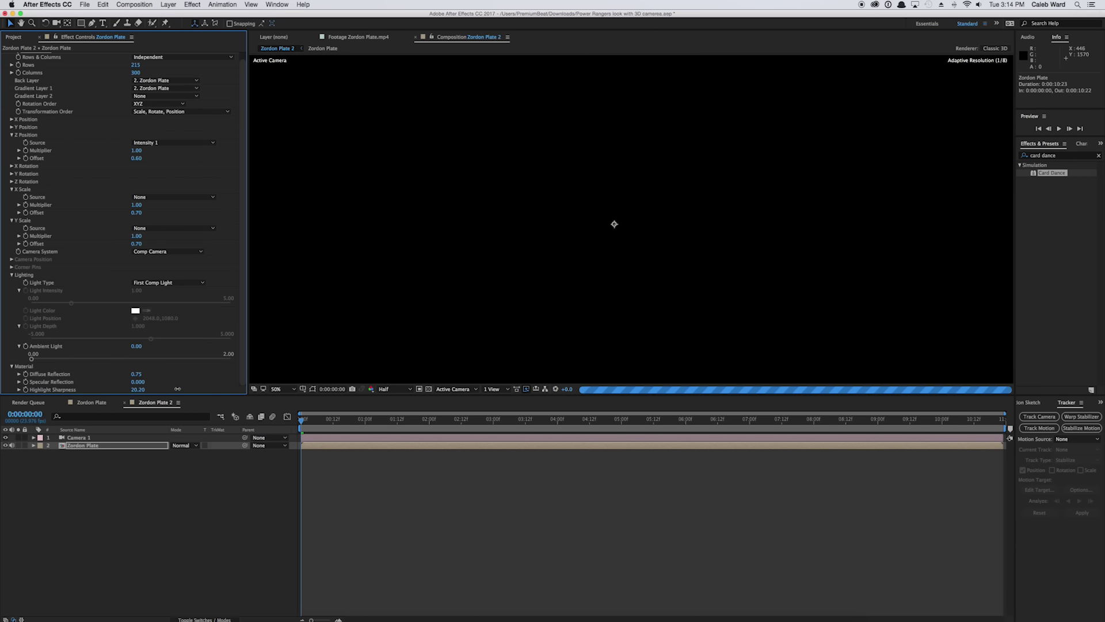
click(214, 459)
key(comma)
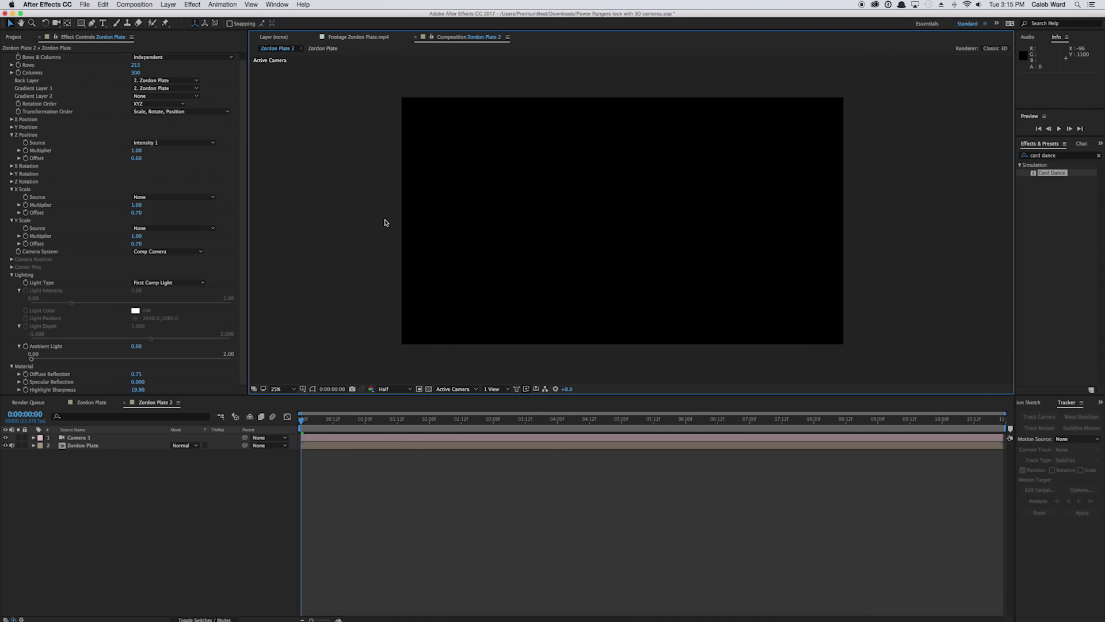
- Add a white point light named Light 1 with 100% intensity and no falloff
click(176, 6)
mouse_move(178, 16)
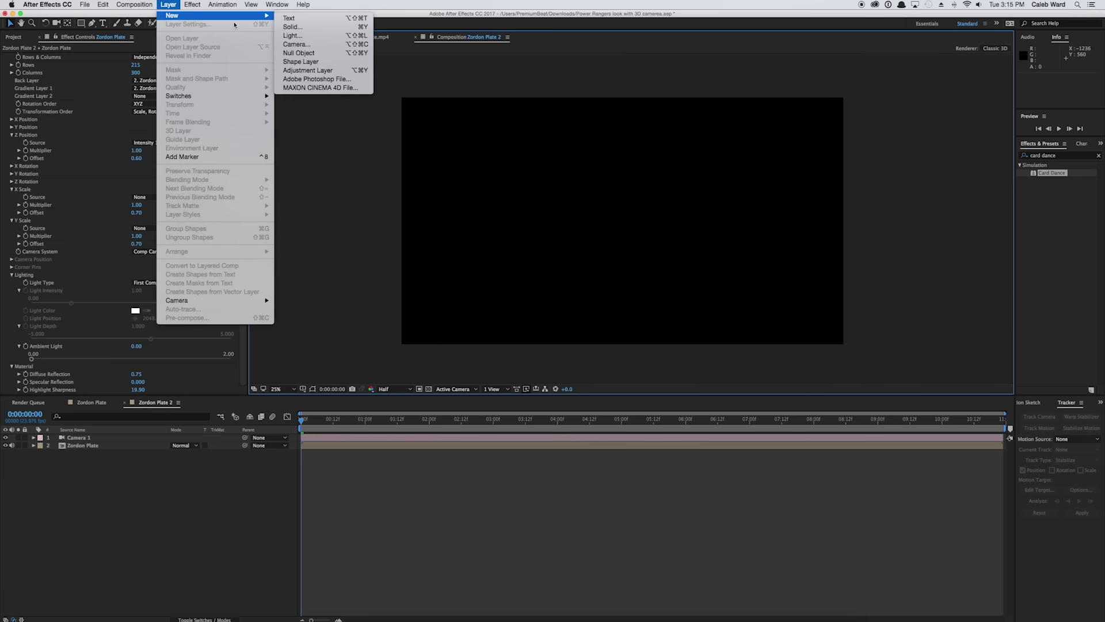
click(294, 36)
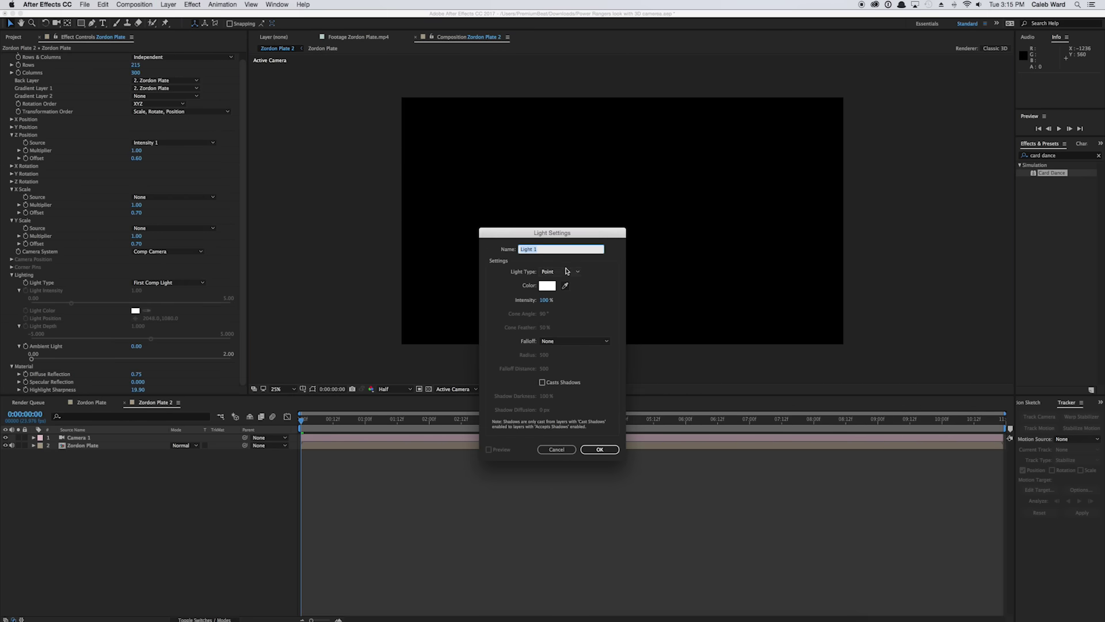
click(599, 449)
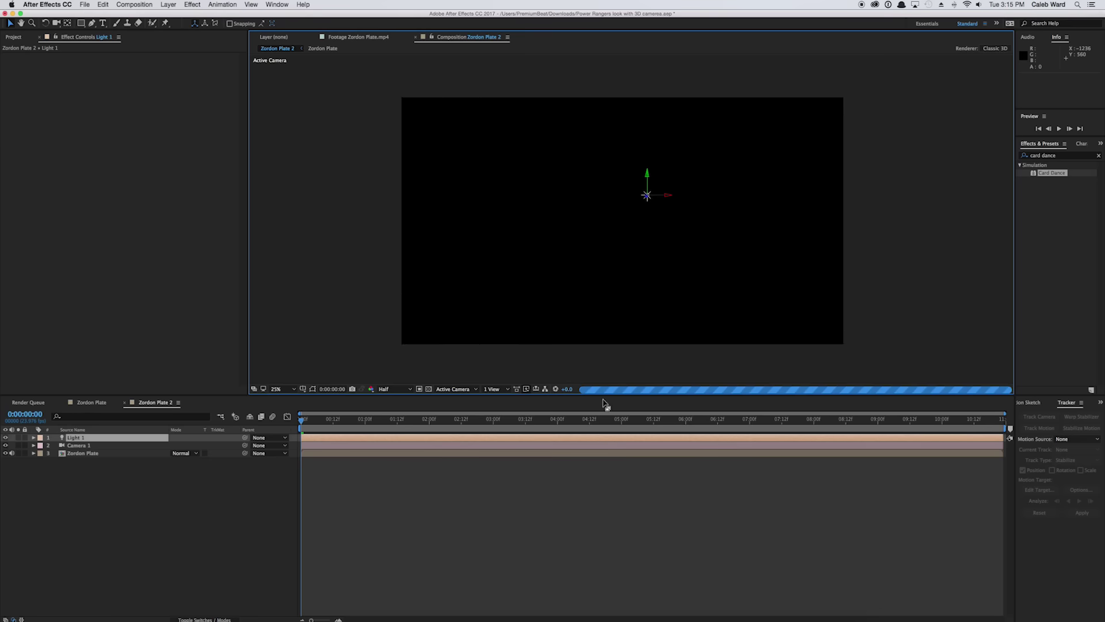
- Pull Light 1 away from the face toward the camera and place it above the forehead, at about 2035, 781, -3592
drag(648, 197, 805, 115)
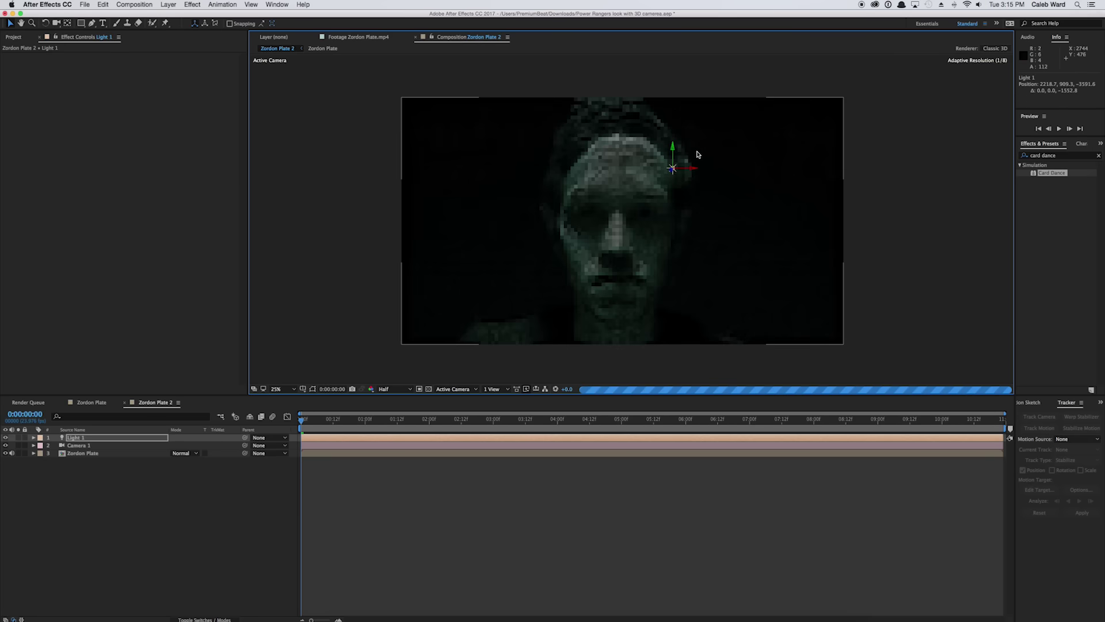
drag(691, 170, 620, 143)
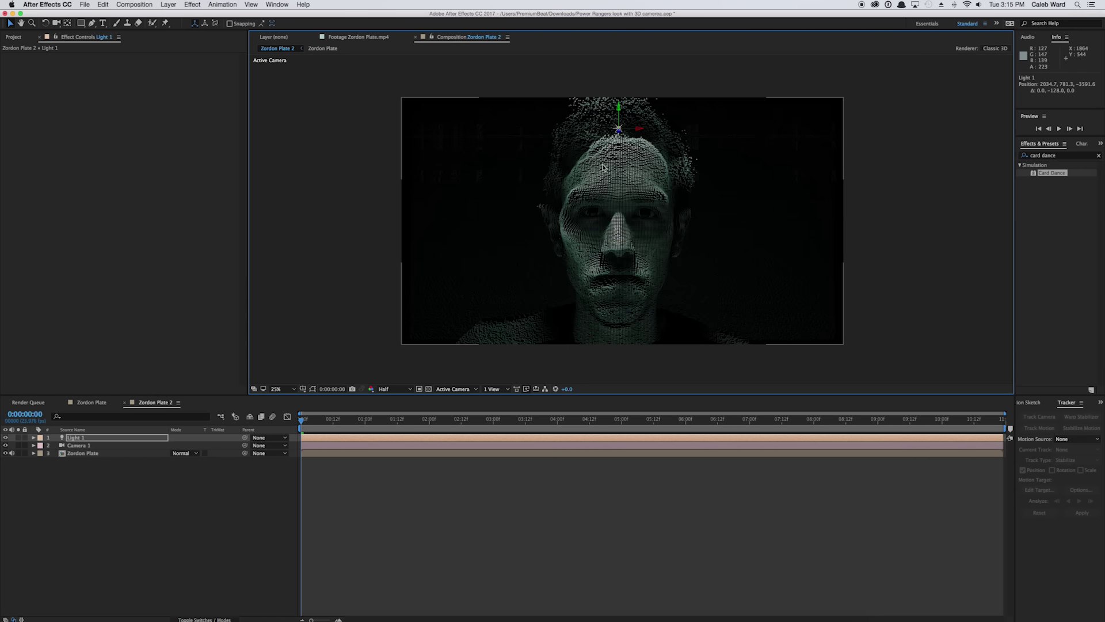
click(376, 236)
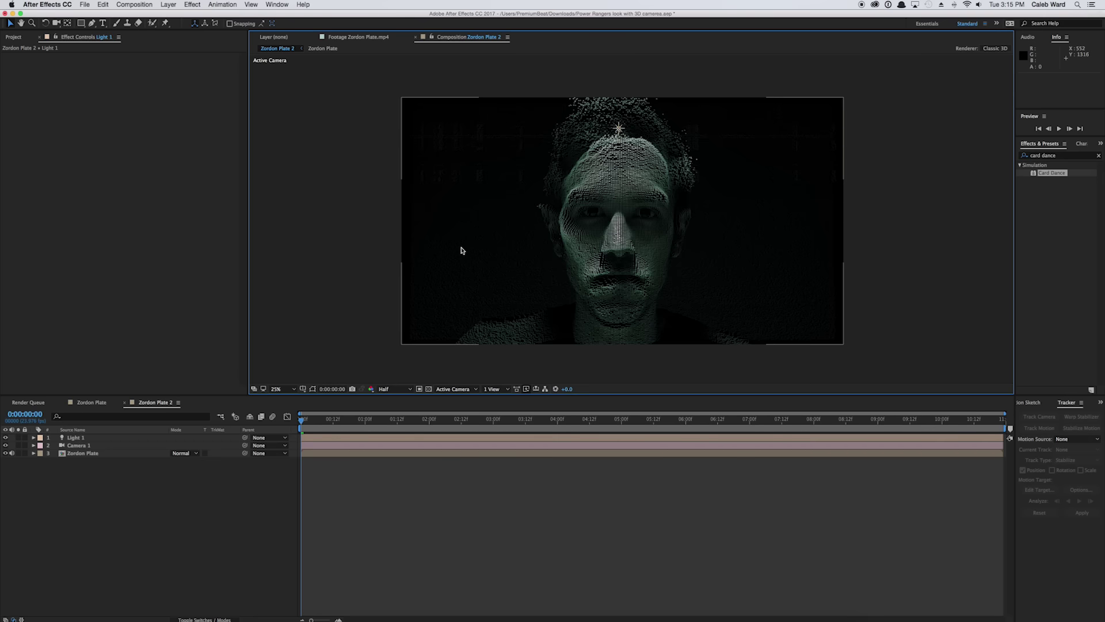
- Duplicate the Zordon Plate layer in the Zordon Plate 2 composition
key(period)
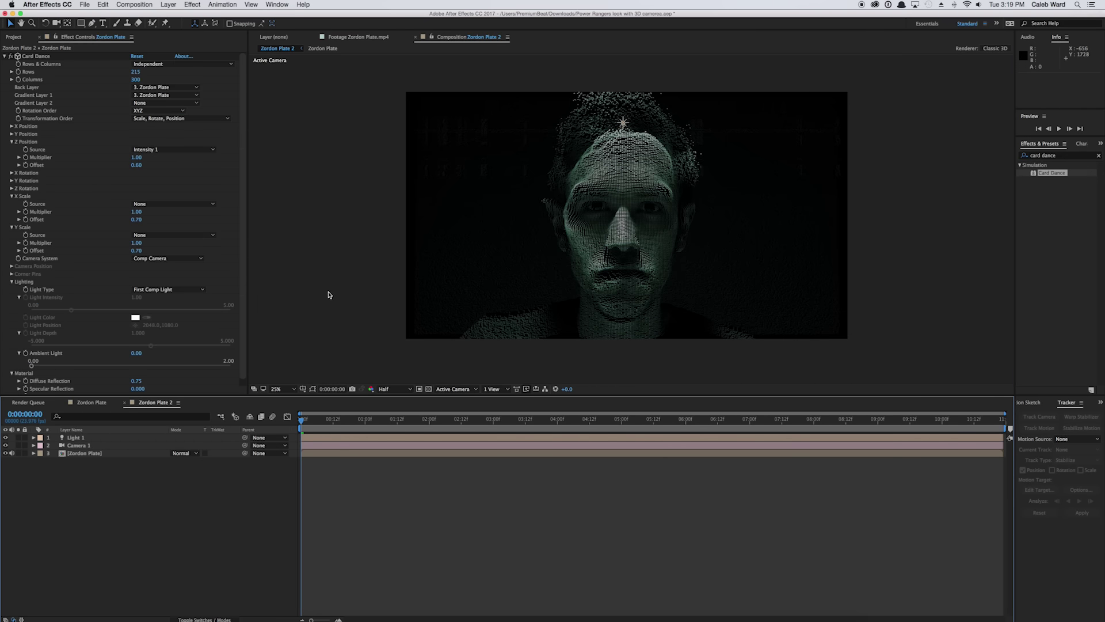
click(89, 453)
key(super+d)
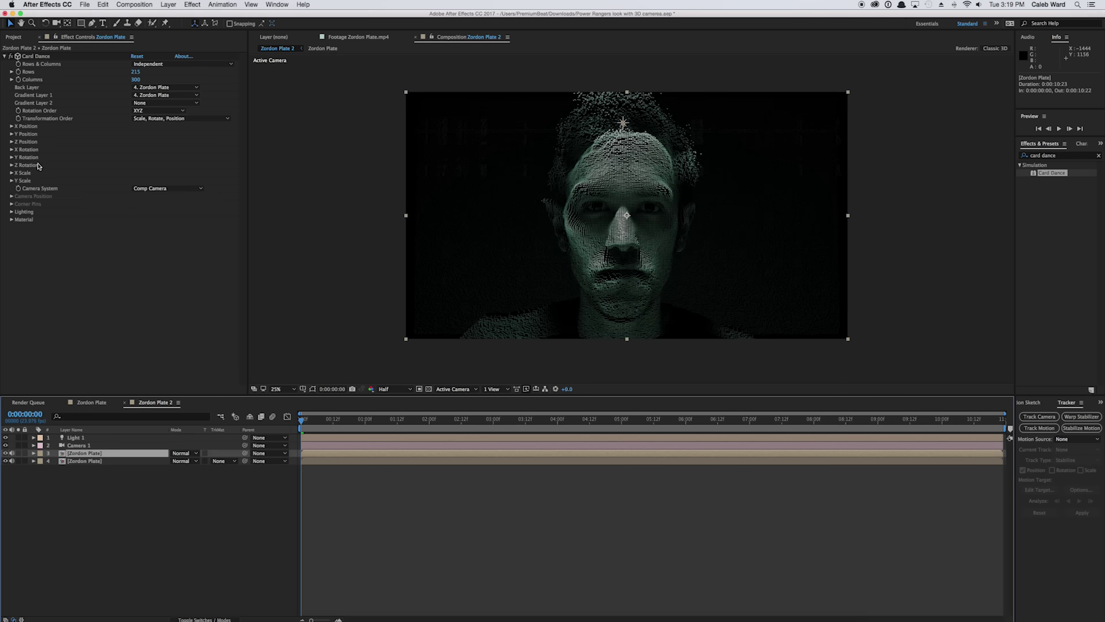
- Set the Card Dance X Scale offset of the upper Zordon Plate copy to -0.20 and solo that layer
click(11, 173)
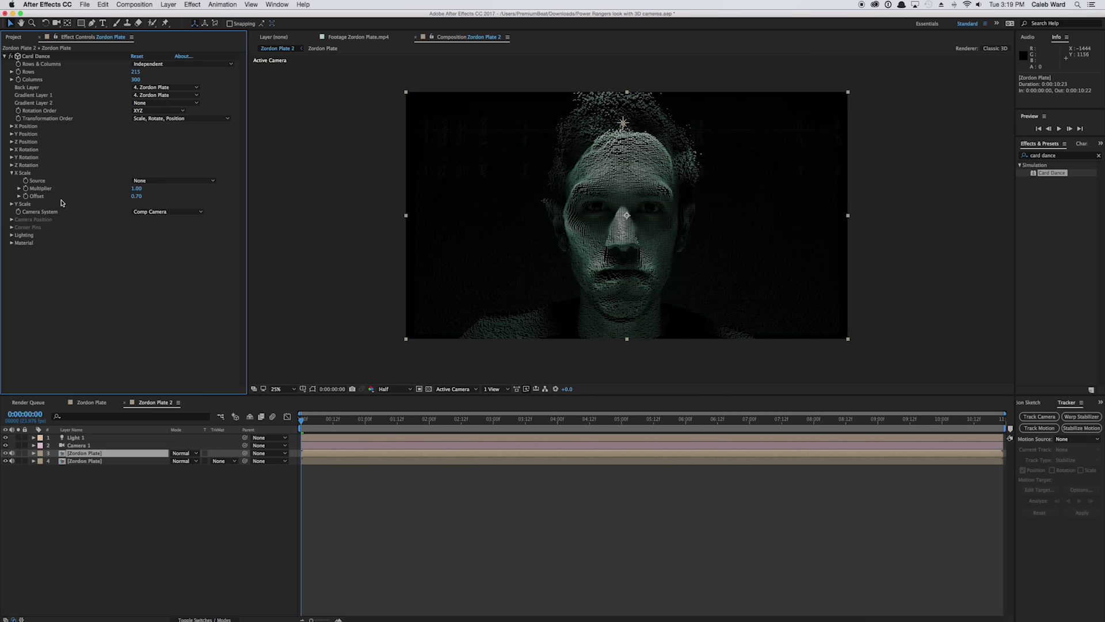
drag(137, 197, 134, 198)
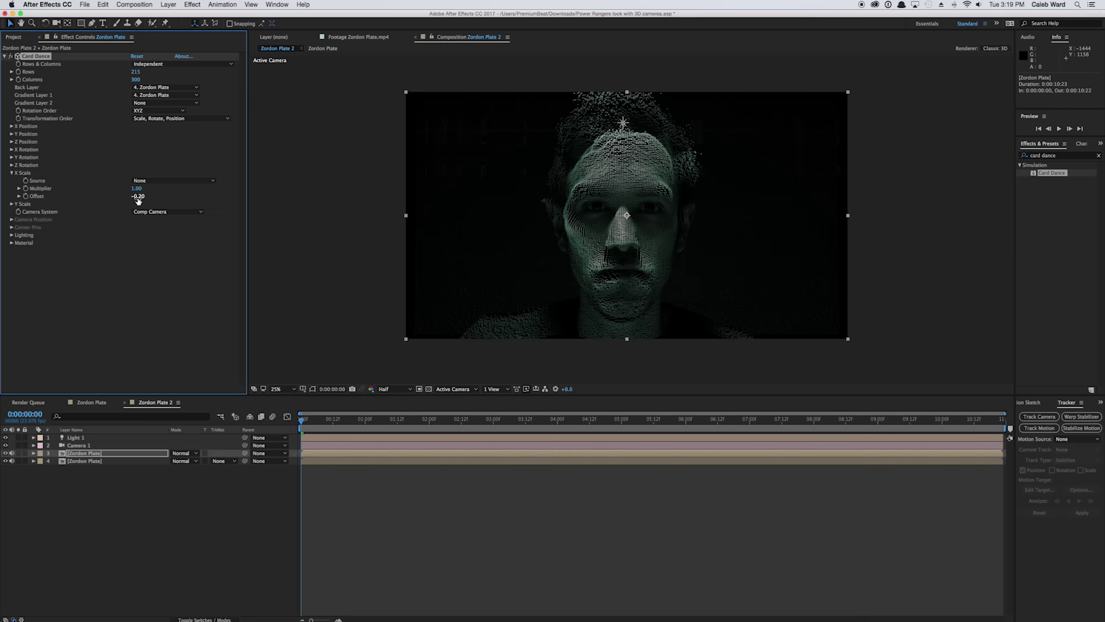
click(17, 453)
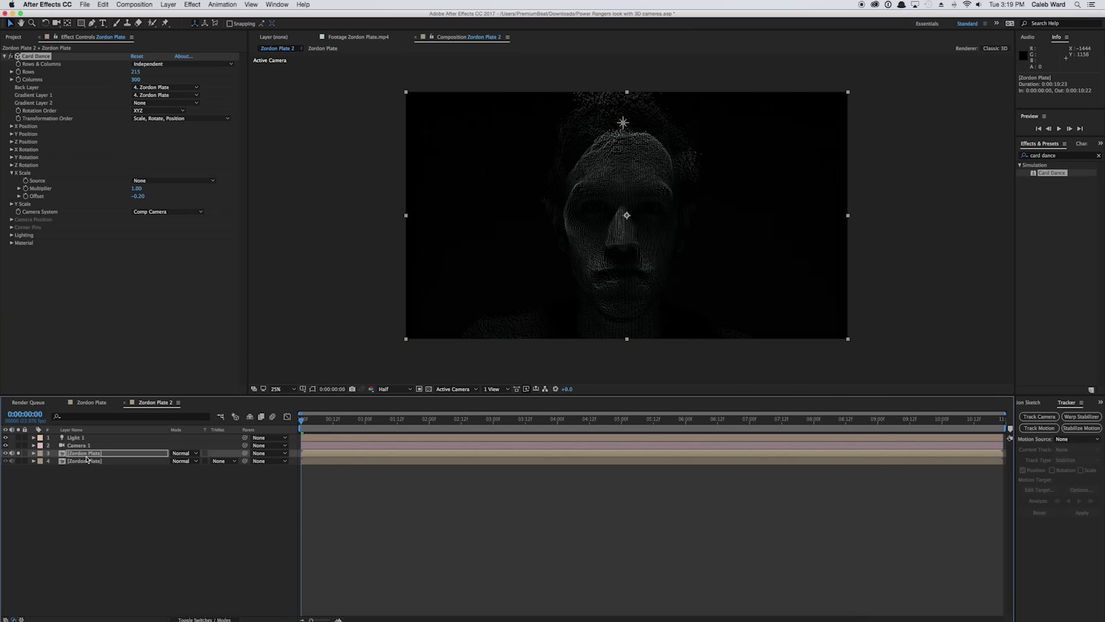
key(period)
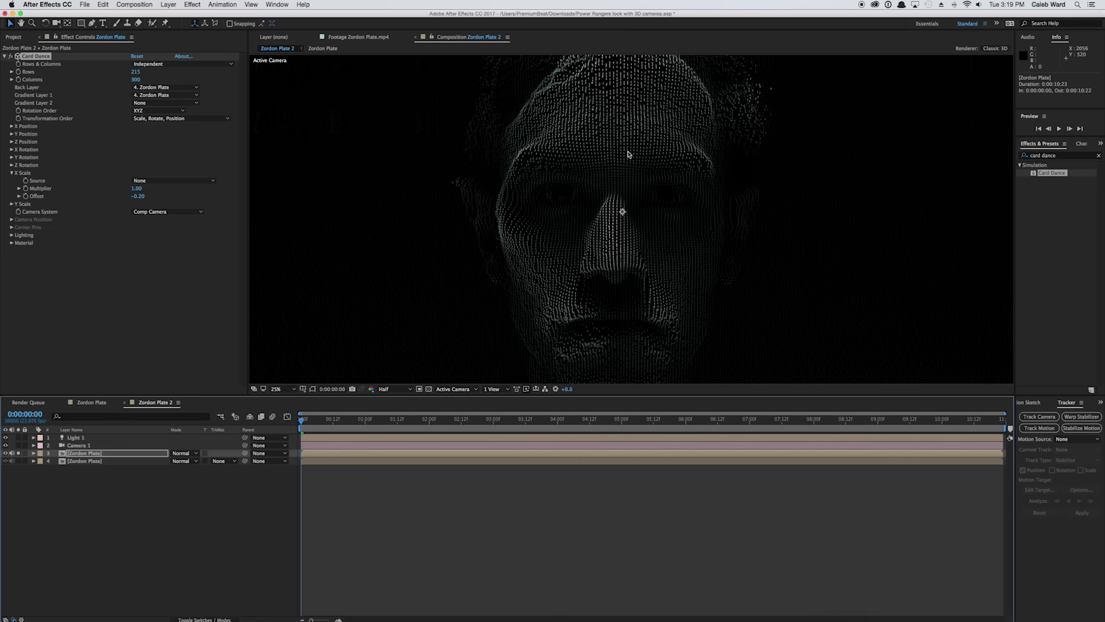
key(comma)
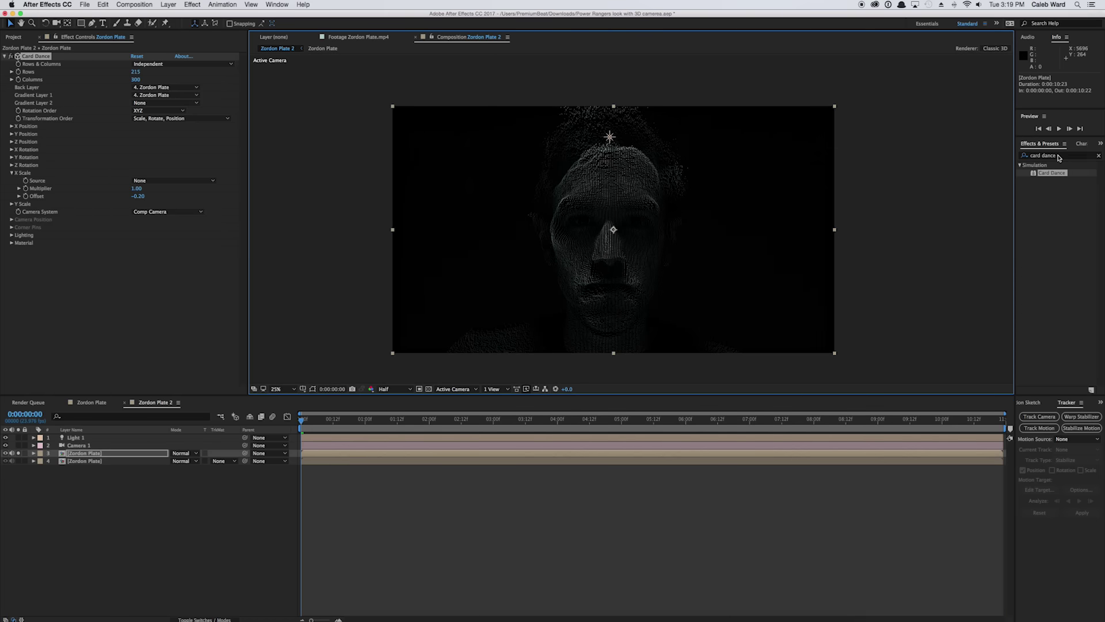
- Apply Fast Blur to the upper Zordon Plate copy with a blurriness of about 13
click(1058, 157)
text(fast)
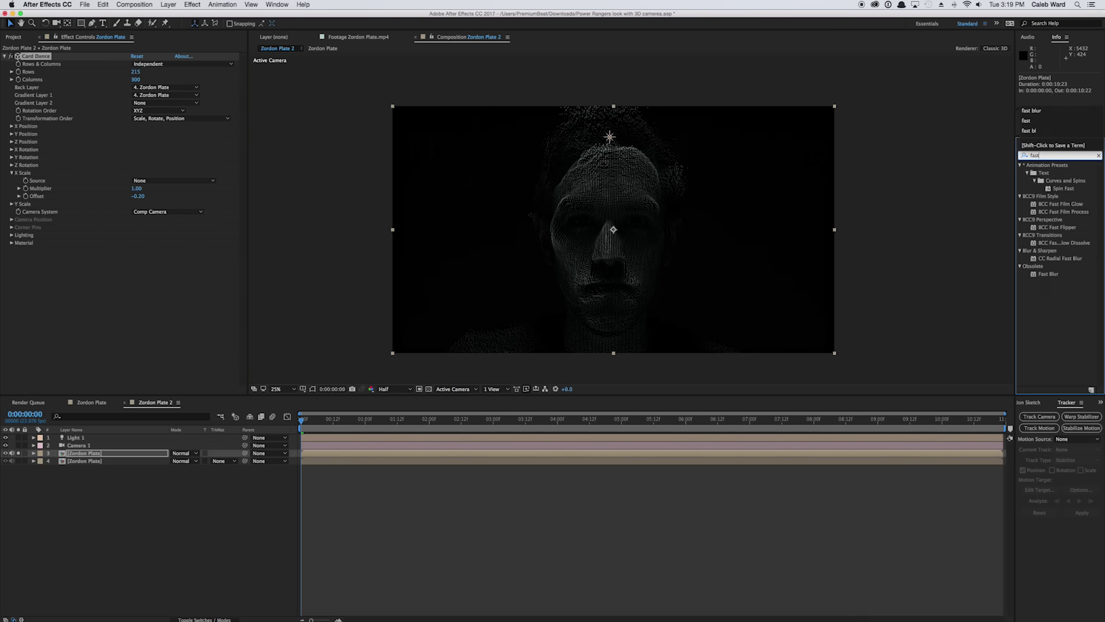
drag(1048, 274, 626, 274)
drag(132, 260, 138, 255)
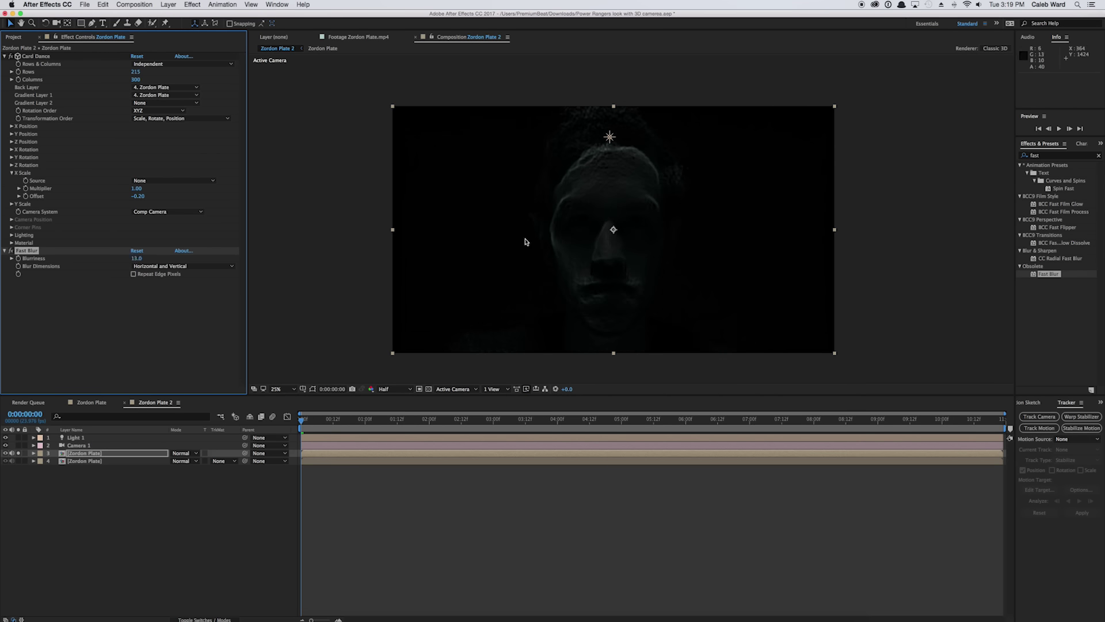
key(period)
drag(566, 154, 595, 119)
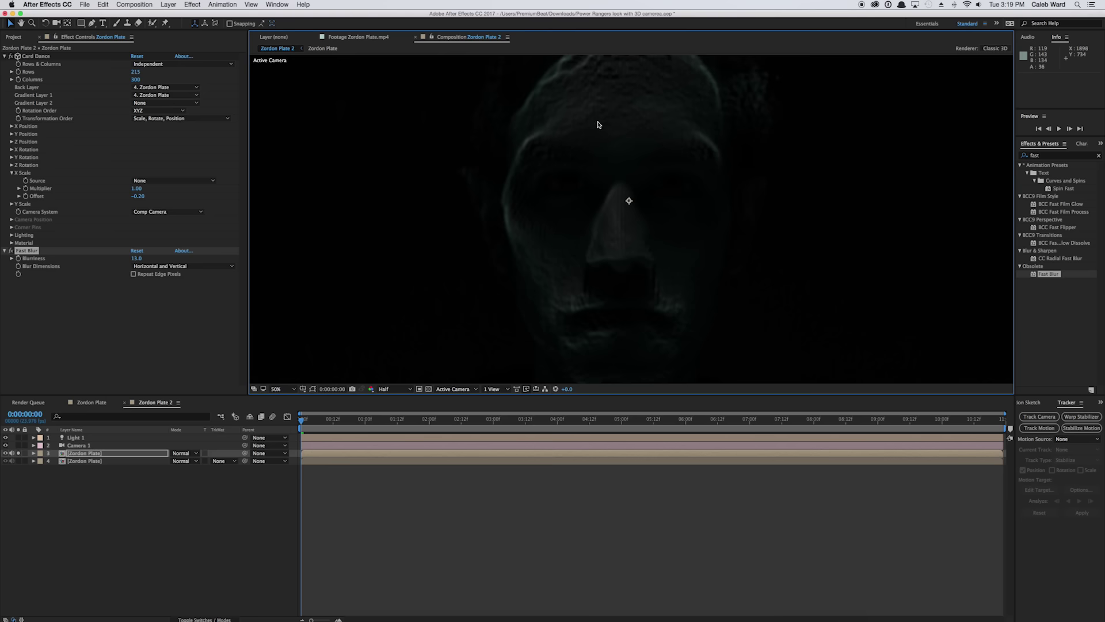
key(comma)
- Add a Gradient Ramp effect after Fast Blur on the upper Zordon Plate copy
click(1047, 156)
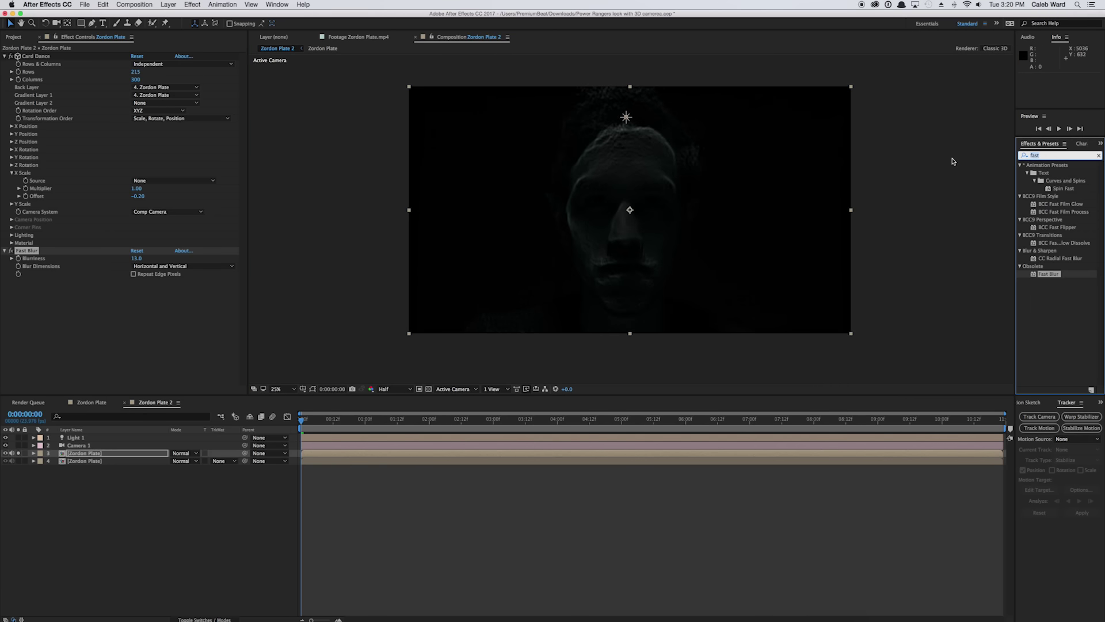
text(ramp)
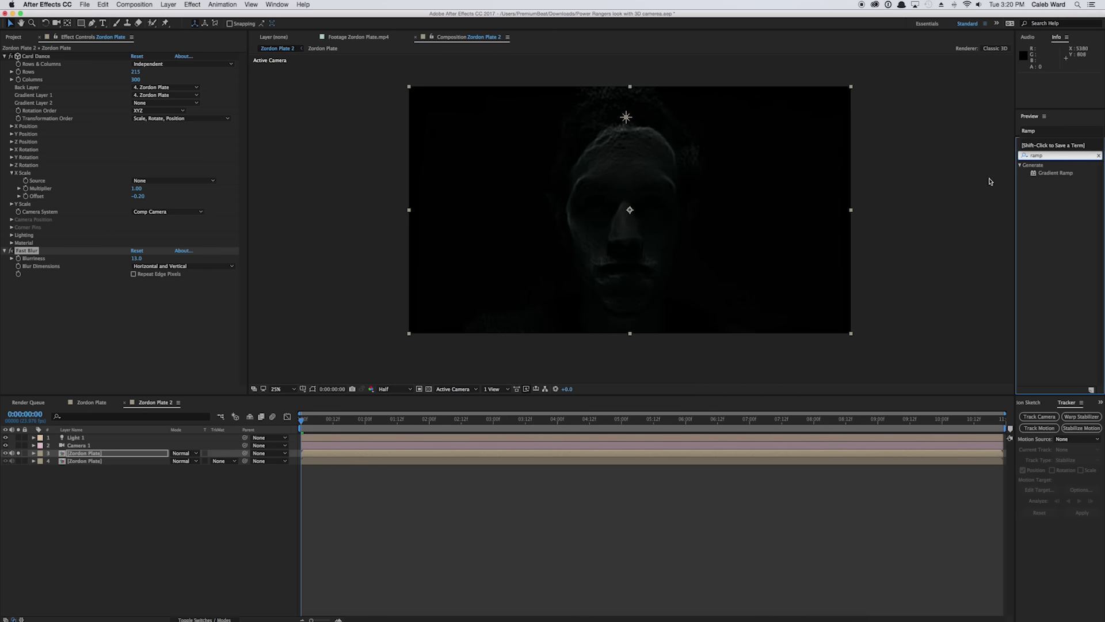
drag(1056, 174, 150, 297)
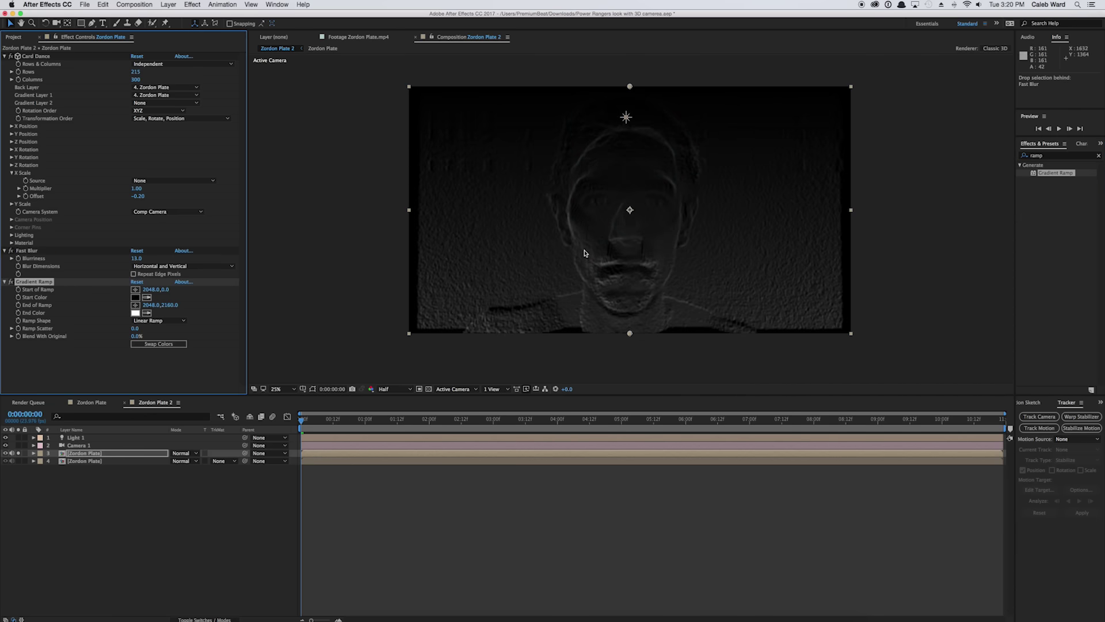
- Move the Gradient Ramp's start point to about 388, -60 and its end point to about 3648, 2296 for a diagonal gradient
click(645, 339)
drag(629, 330, 701, 343)
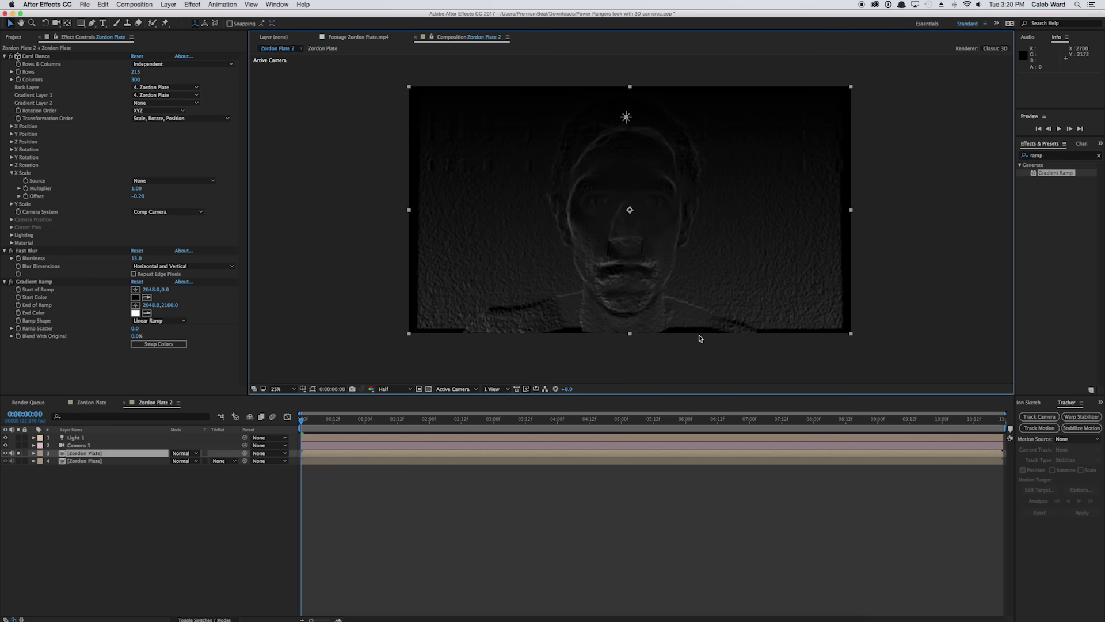
click(31, 281)
drag(630, 87, 450, 81)
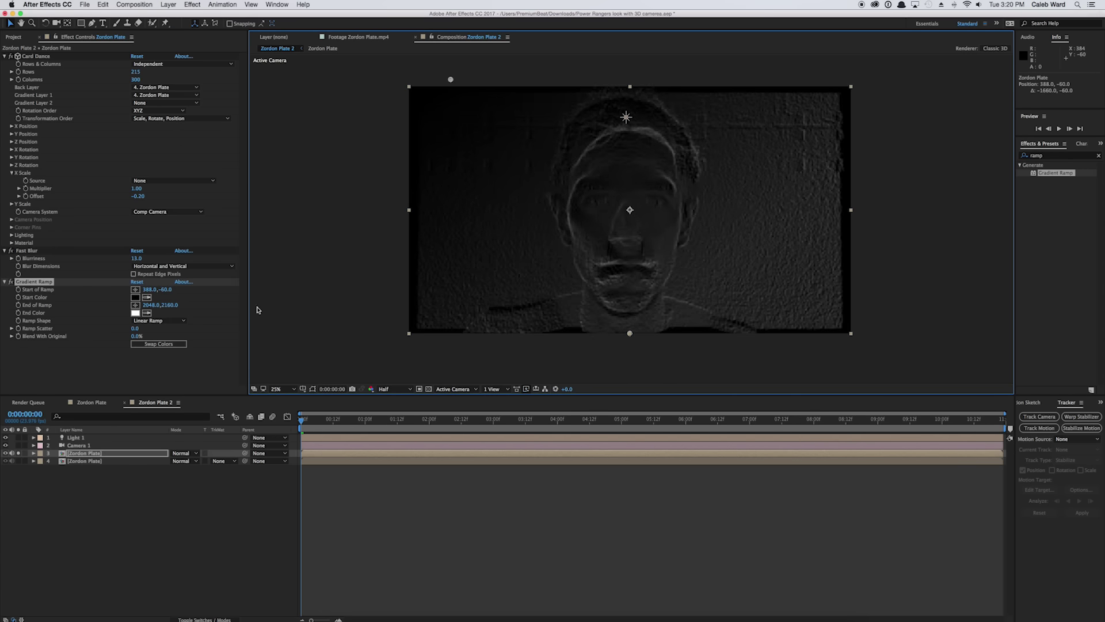
drag(630, 333, 803, 350)
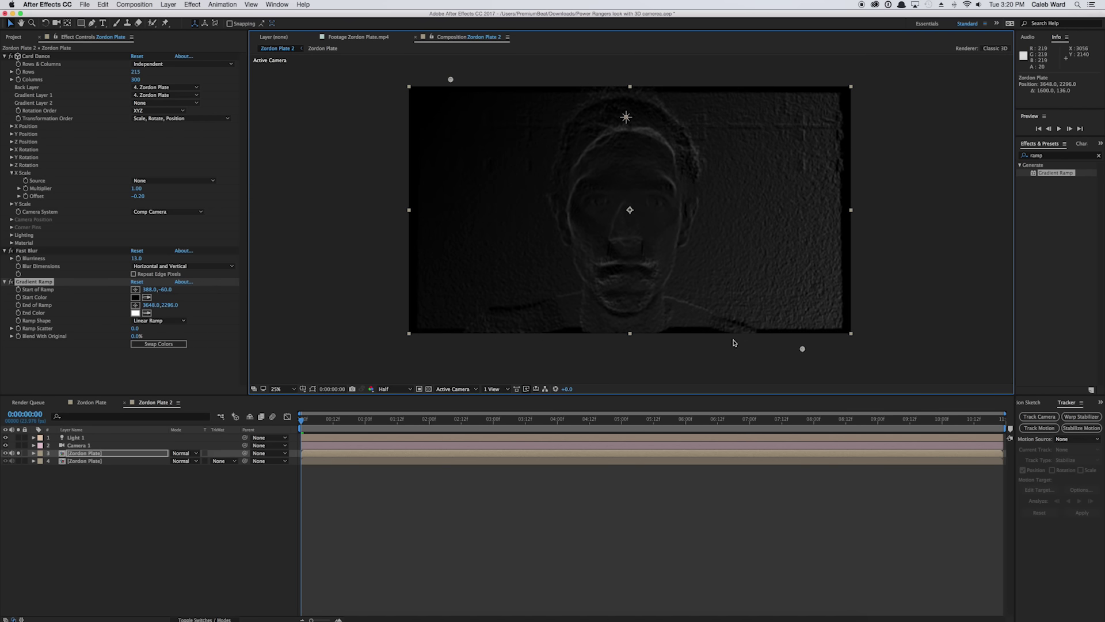
- Set the Gradient Ramp's start color to light blue 4494D8
click(135, 298)
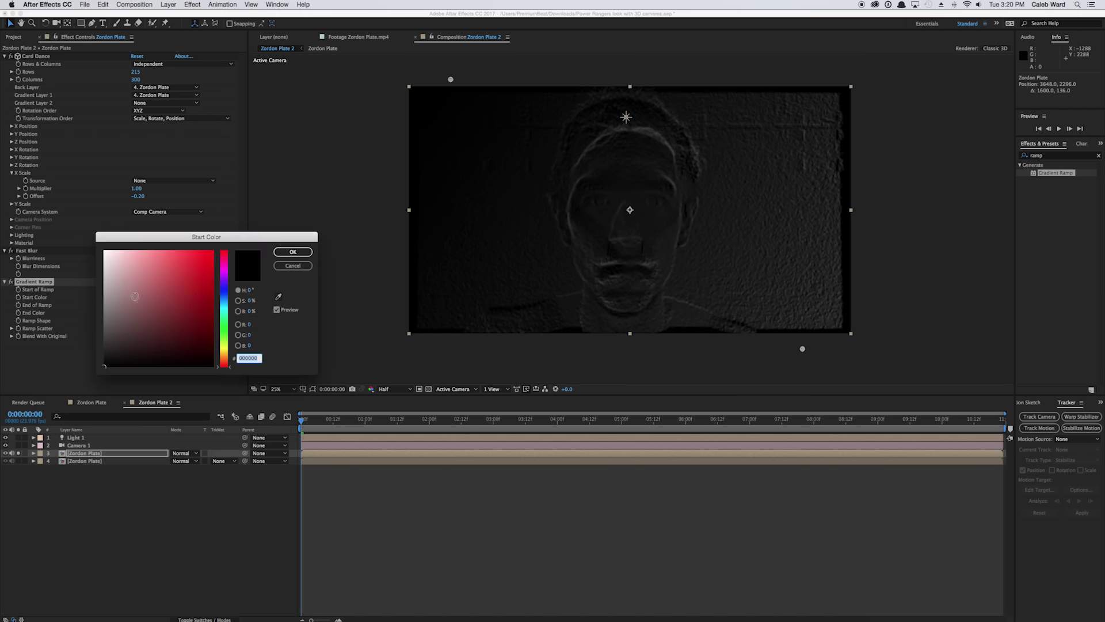
drag(223, 306, 224, 299)
click(179, 267)
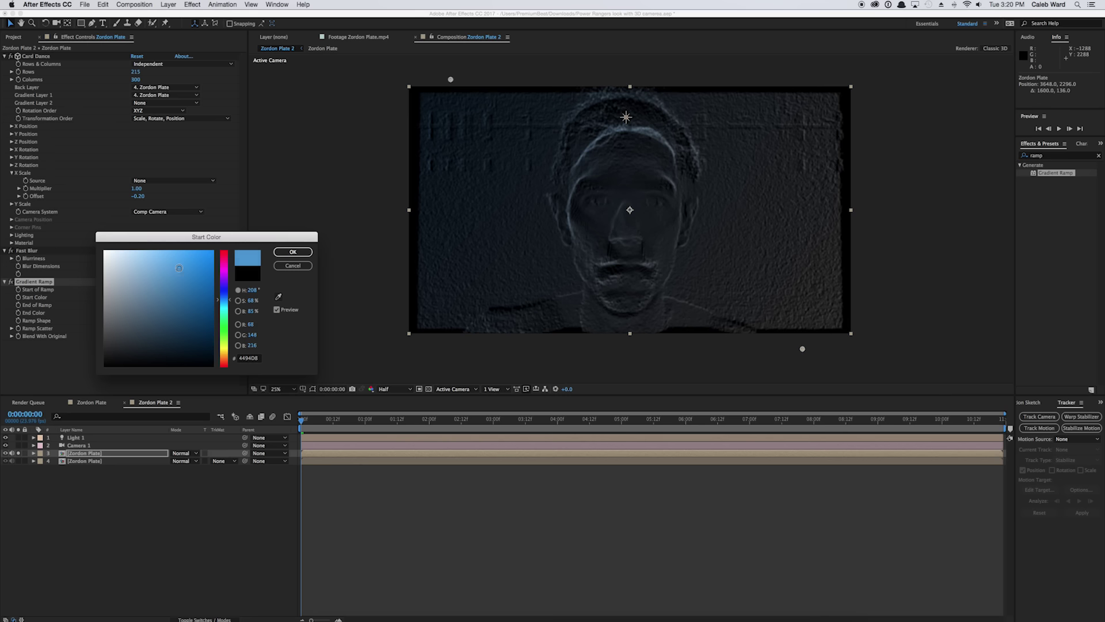
click(292, 252)
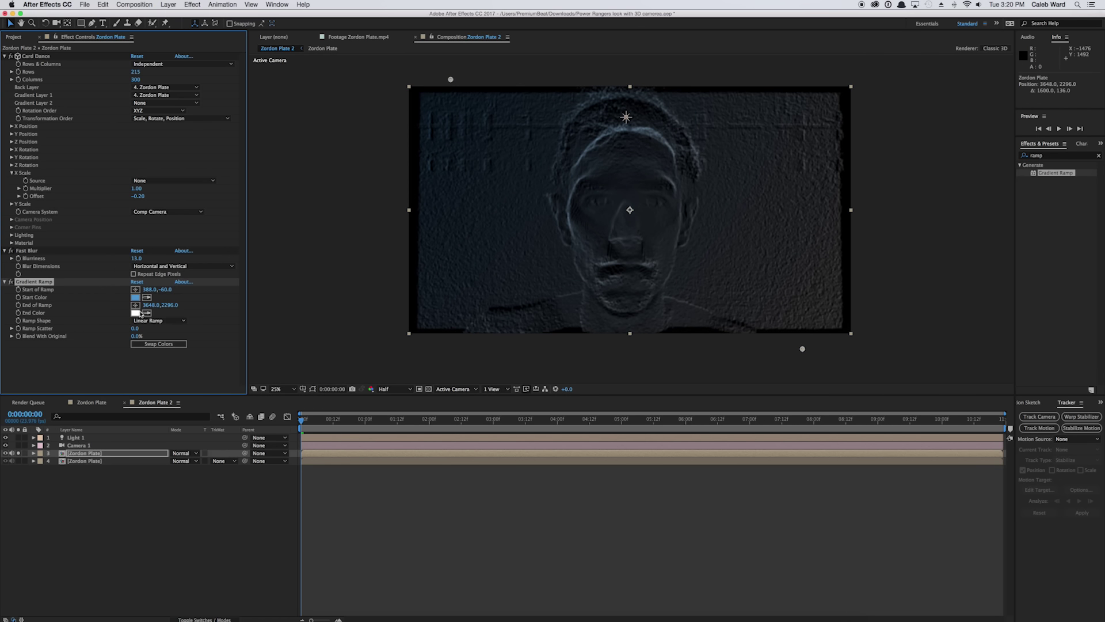
- Set the Gradient Ramp's end color to dark blue 184386
click(136, 313)
click(223, 297)
mouse_move(201, 316)
mouse_down()
mouse_move(173, 321)
mouse_move(195, 316)
mouse_move(194, 305)
mouse_up()
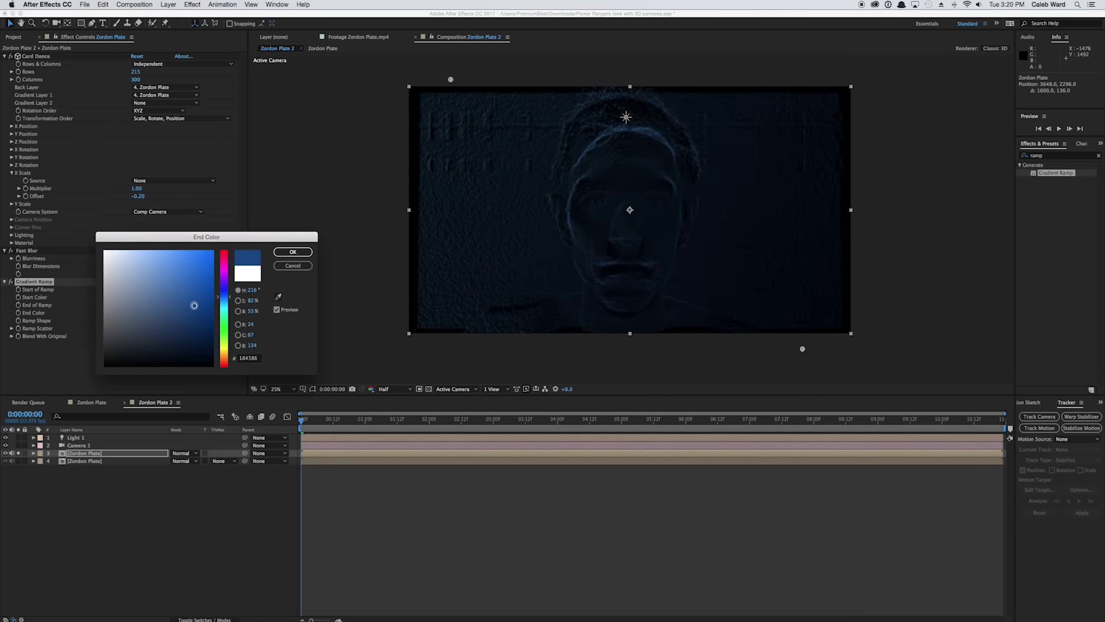
click(293, 251)
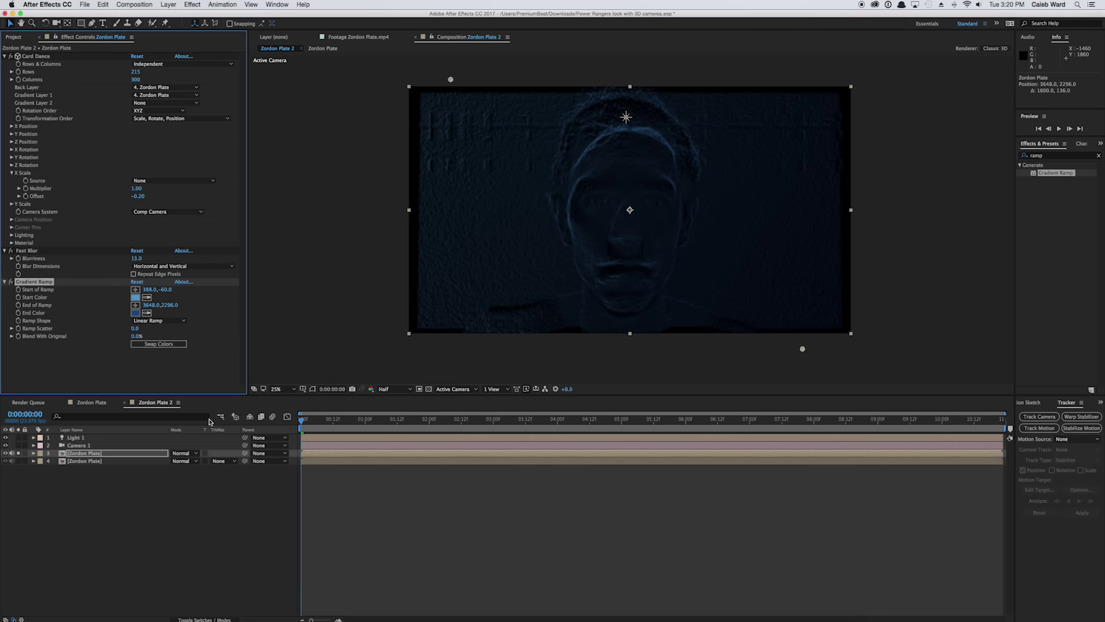
- Set the upper Zordon Plate copy's blending mode to Add, unsolo it and check the combined face
click(185, 453)
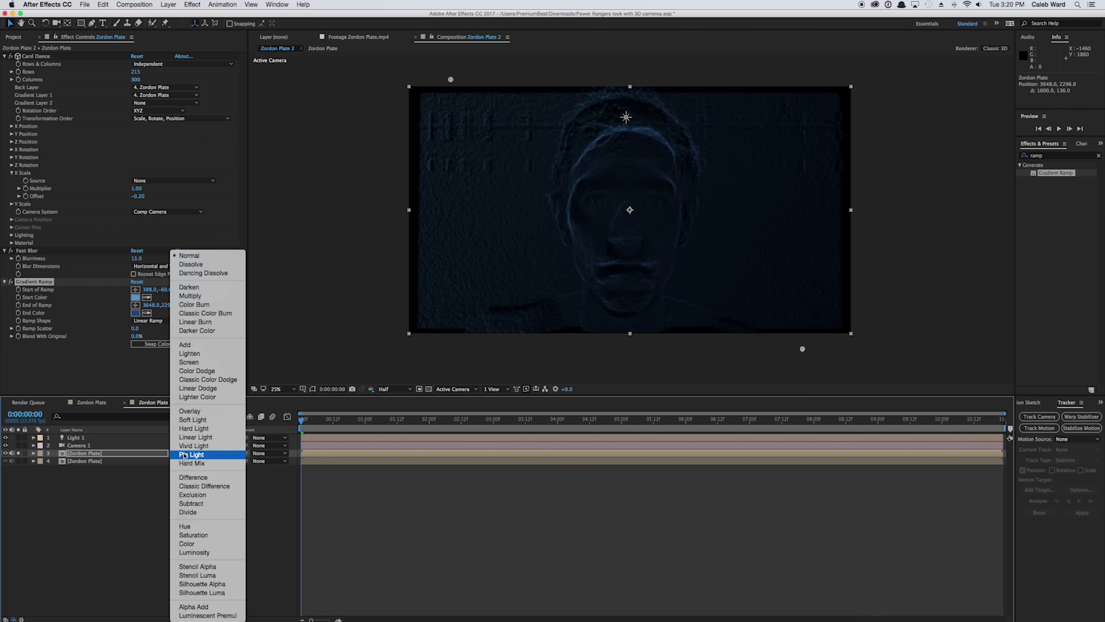
click(185, 344)
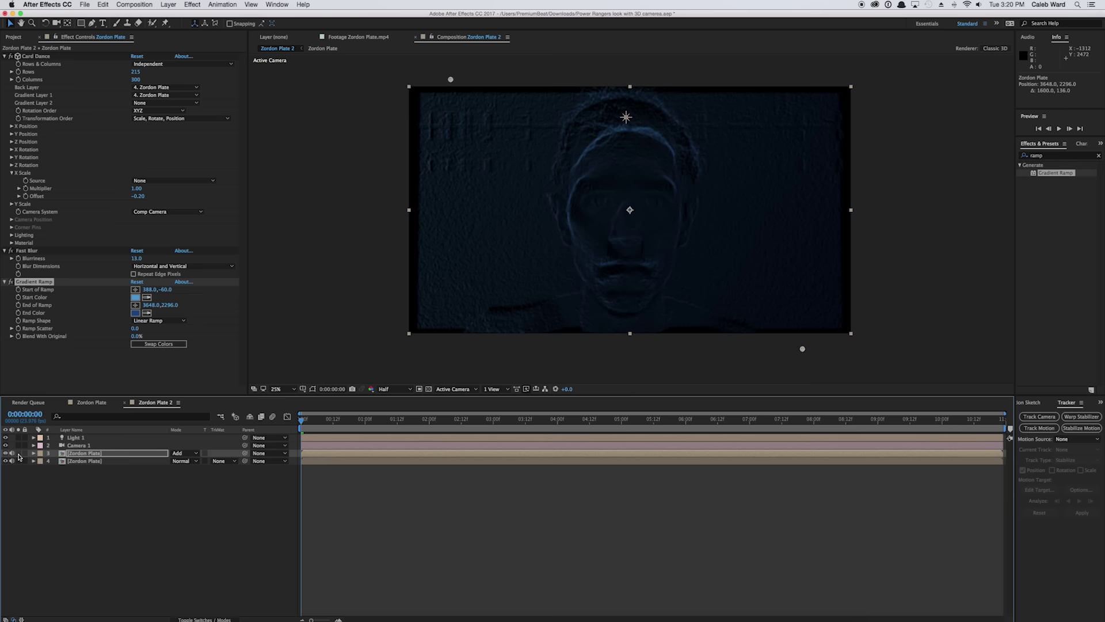
click(365, 256)
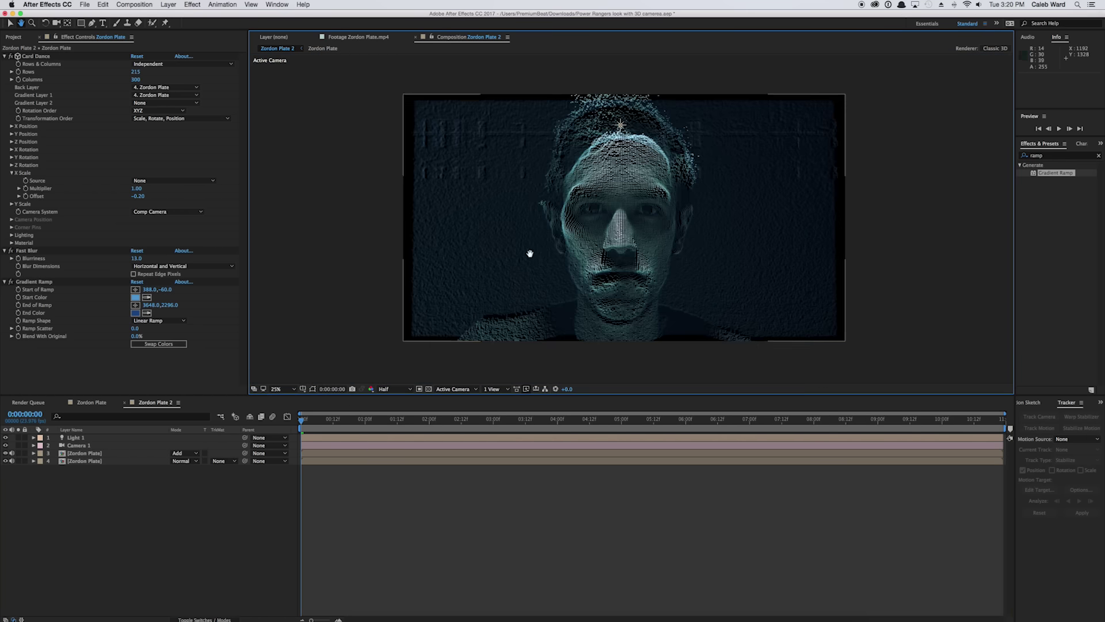
scroll(541, 236, up, 2)
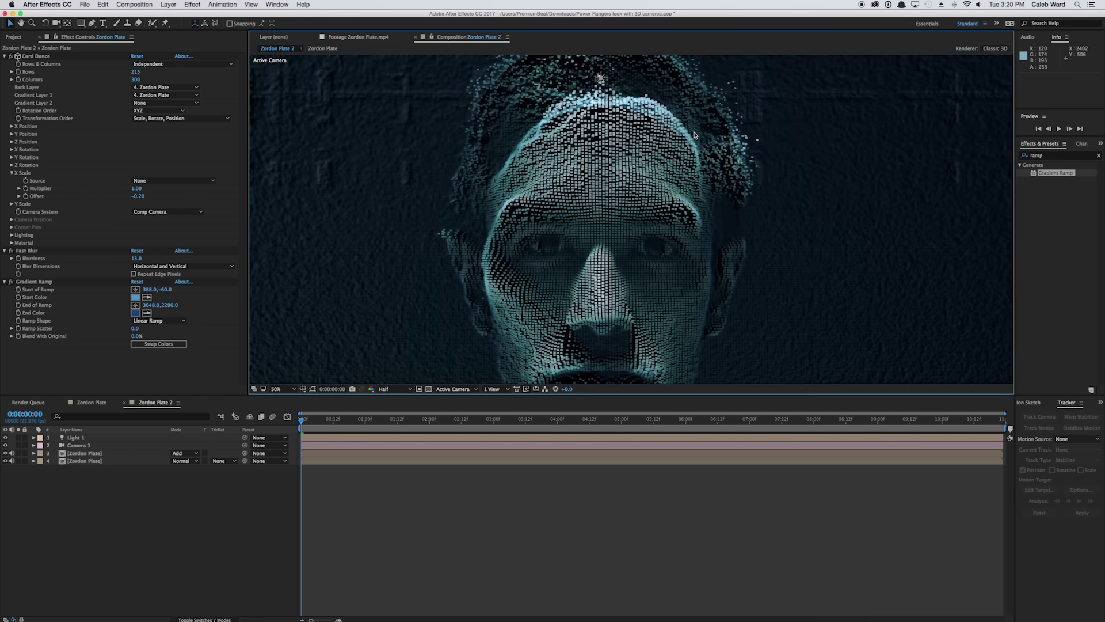
scroll(627, 190, down, 2)
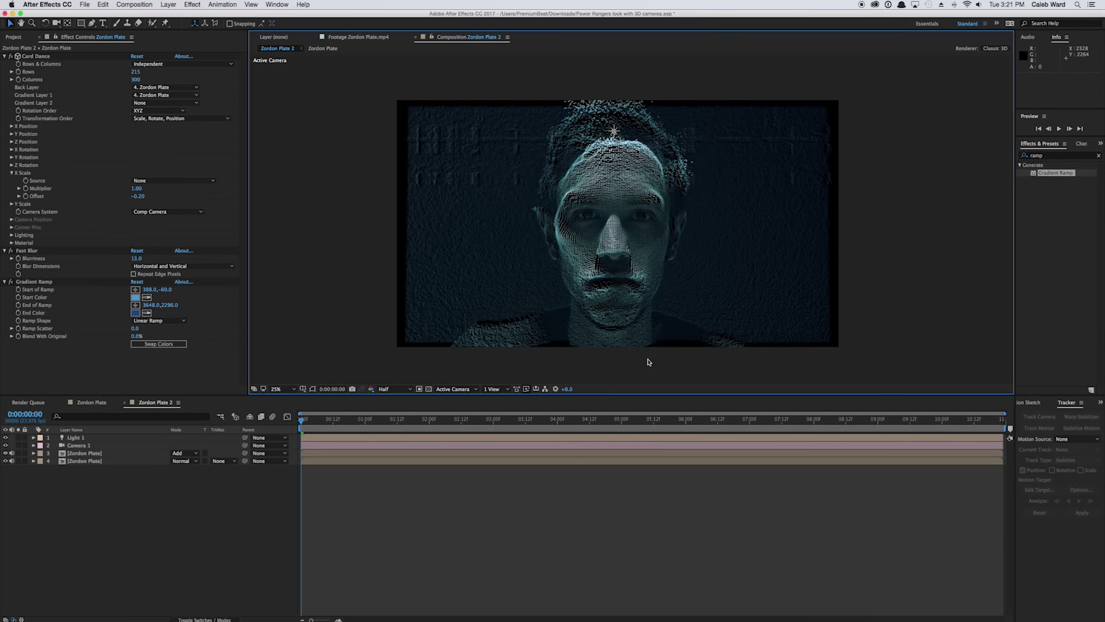
- Create a black composition-sized solid named Vingette
click(168, 5)
mouse_move(173, 16)
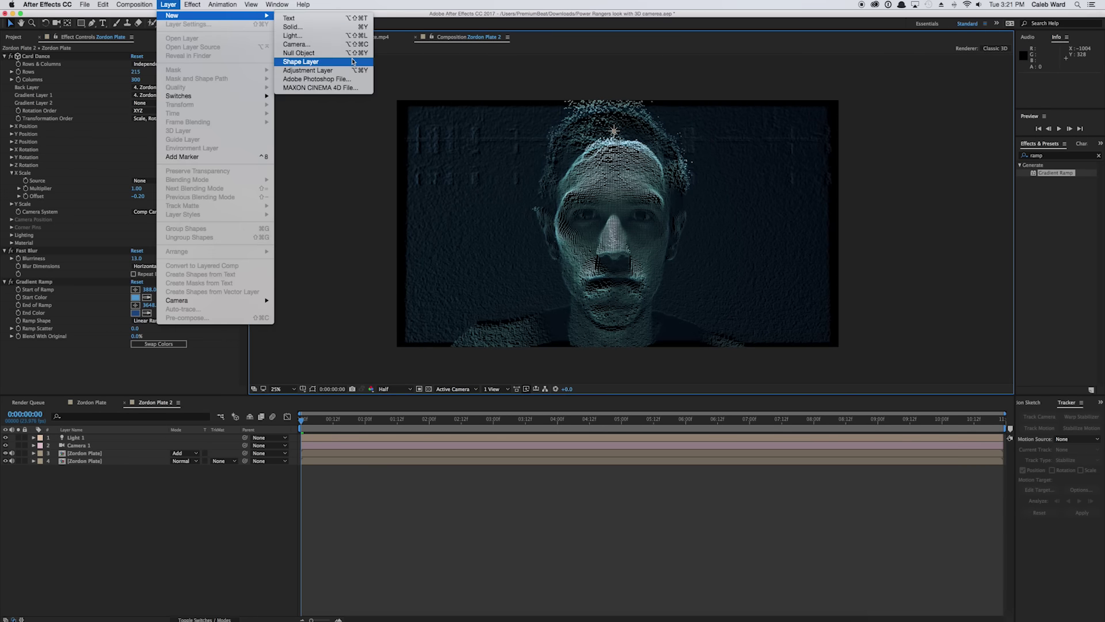
click(294, 27)
text(Vingette)
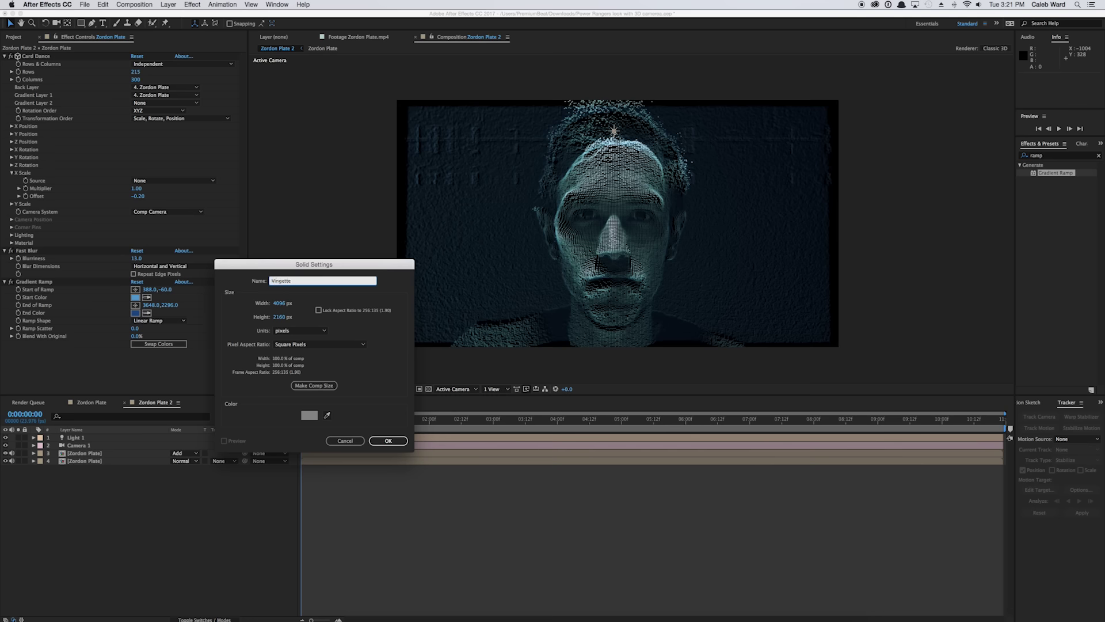
click(309, 415)
drag(197, 331, 116, 366)
click(293, 252)
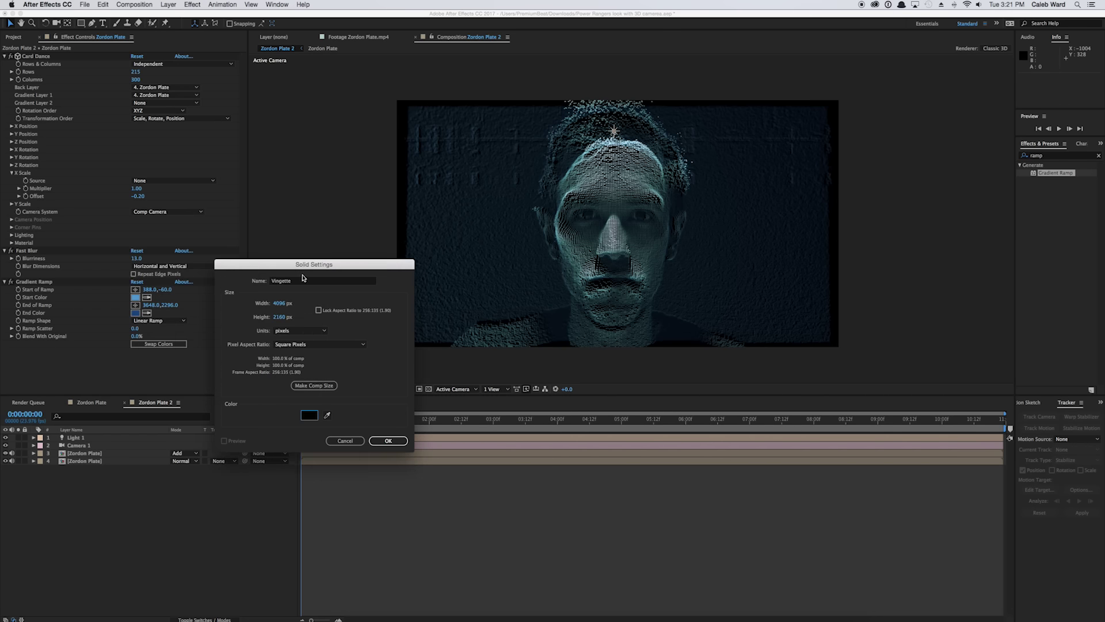
click(389, 440)
- Draw a closed, curved four-point mask on the Vingette solid around the face, extending past both sides of the frame
click(92, 23)
drag(363, 129, 407, 113)
drag(904, 130, 944, 168)
drag(876, 304, 819, 323)
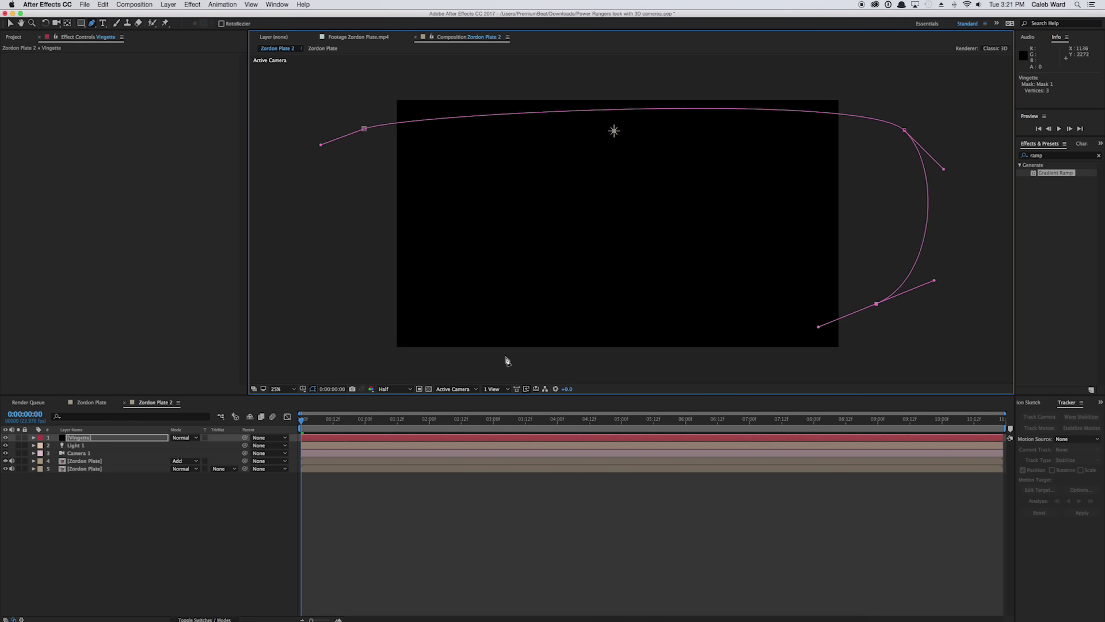
drag(359, 339, 397, 350)
click(363, 128)
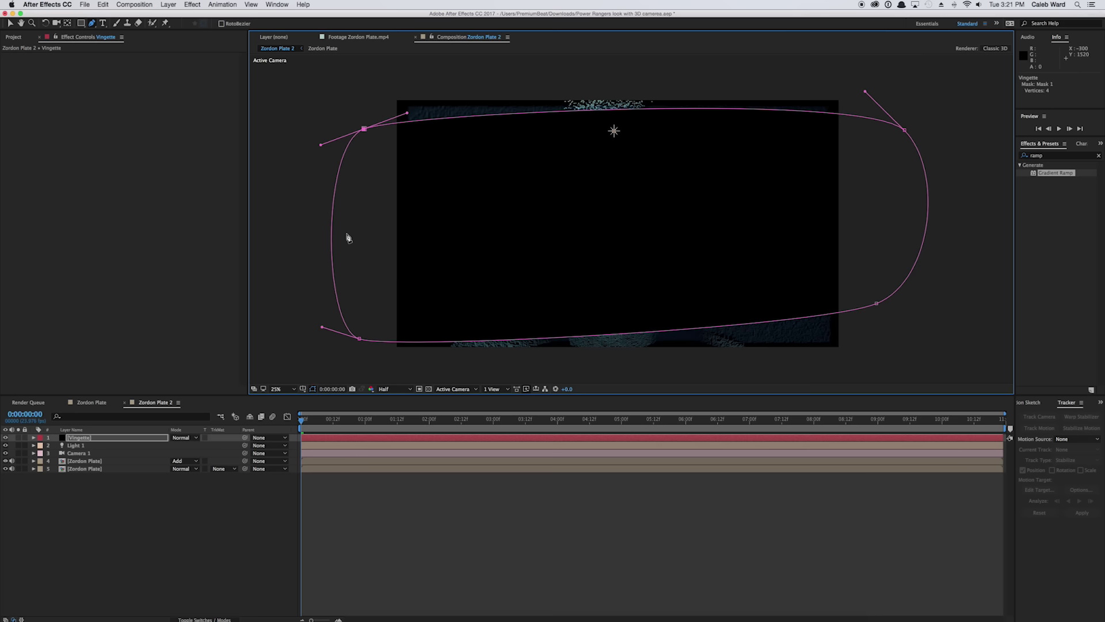
- Set the Vingette solid's mask to Subtract and feather it by about 582 pixels
click(33, 438)
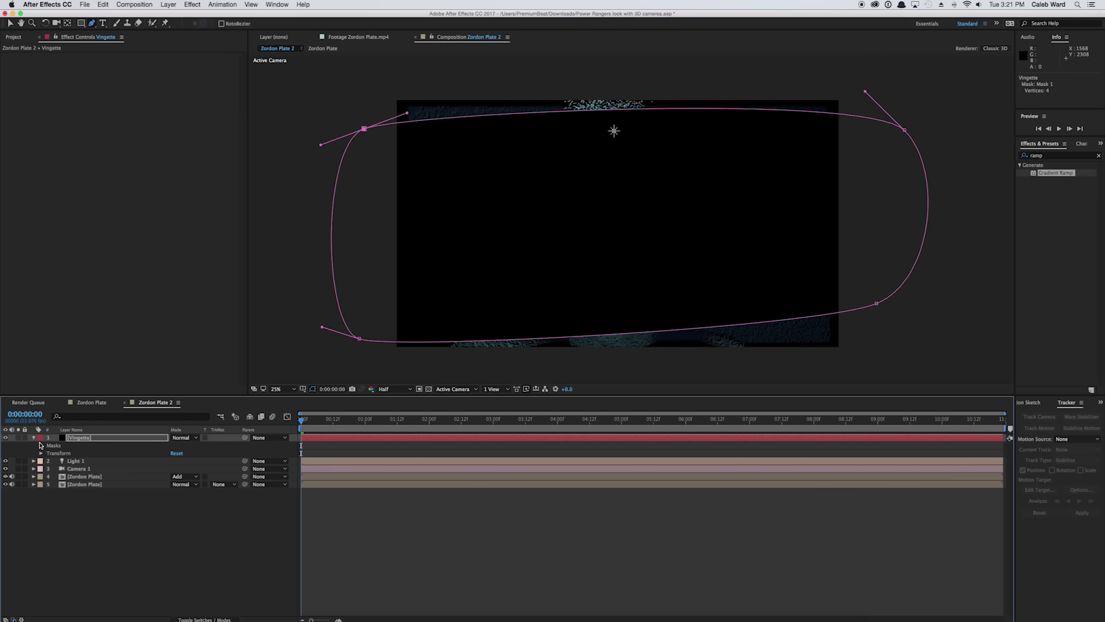
click(39, 445)
click(185, 454)
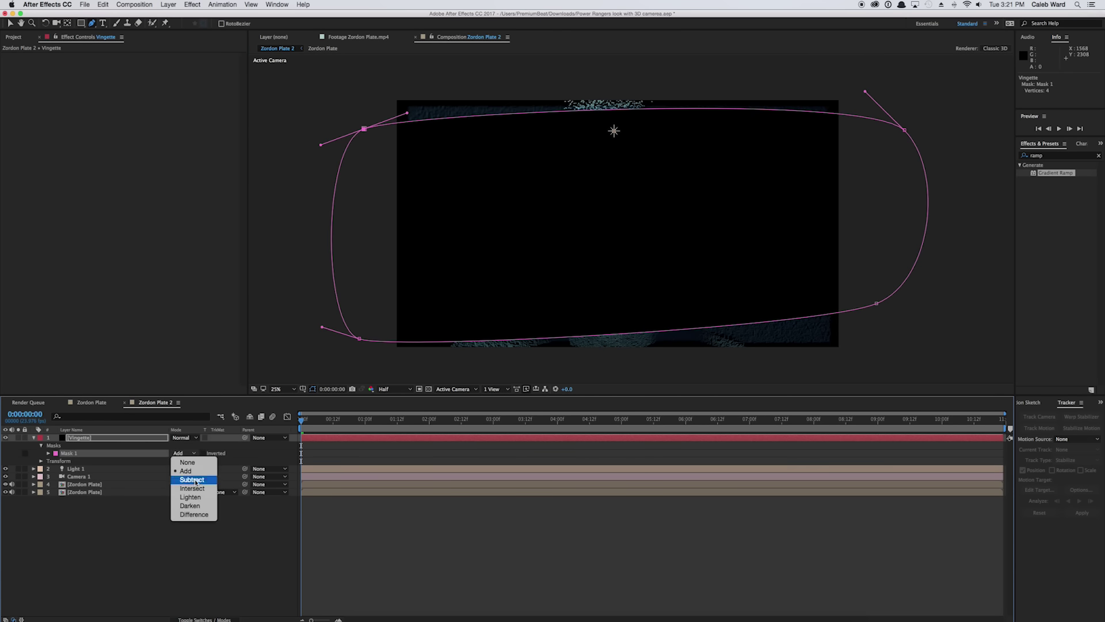
click(191, 480)
key(f)
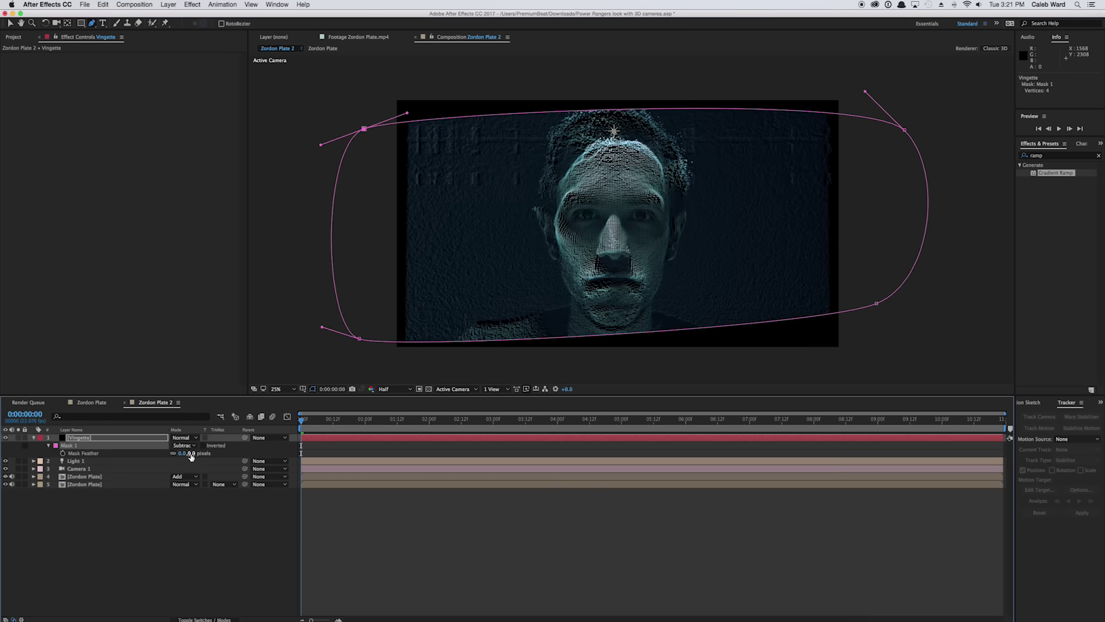
key(v)
click(1001, 323)
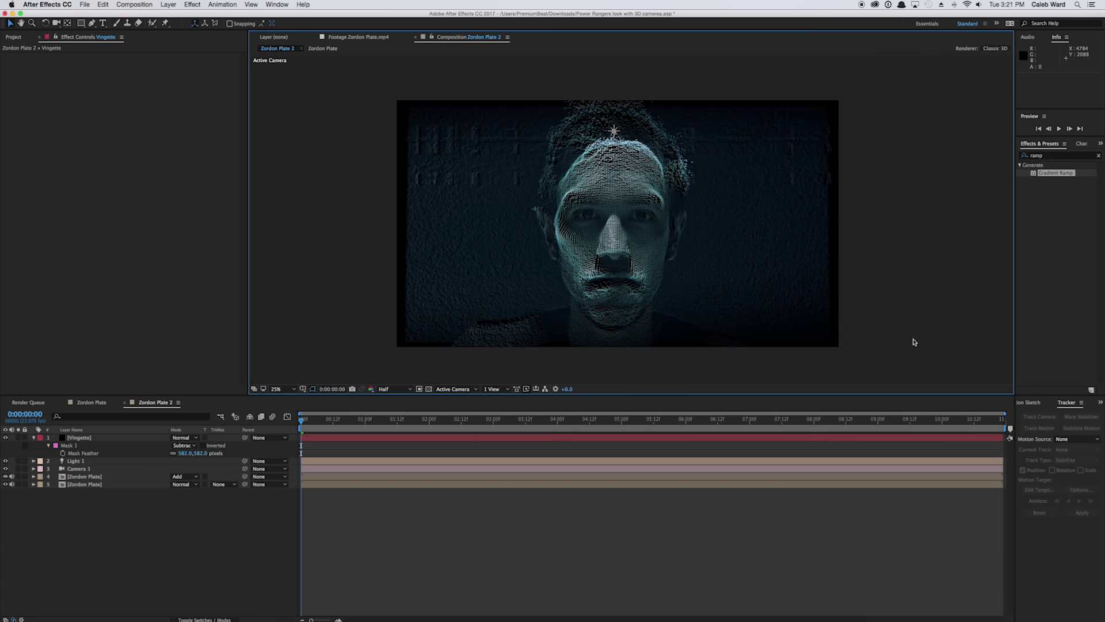
- Create an adjustment layer above the Vingette solid and apply the Curves effect to it
click(168, 4)
mouse_move(173, 15)
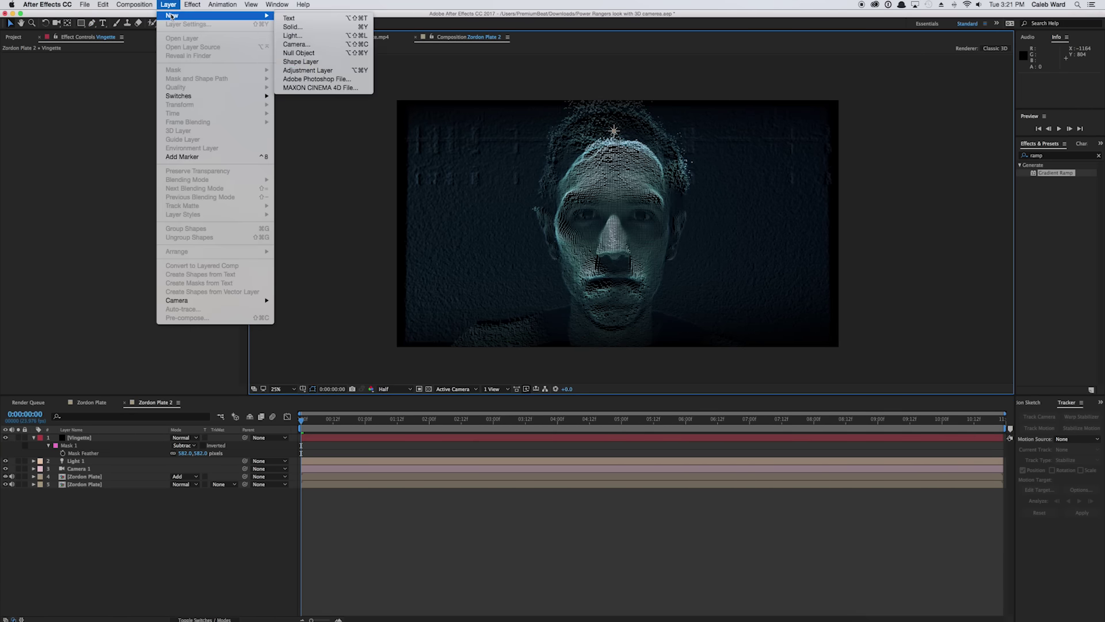
click(315, 71)
click(1052, 156)
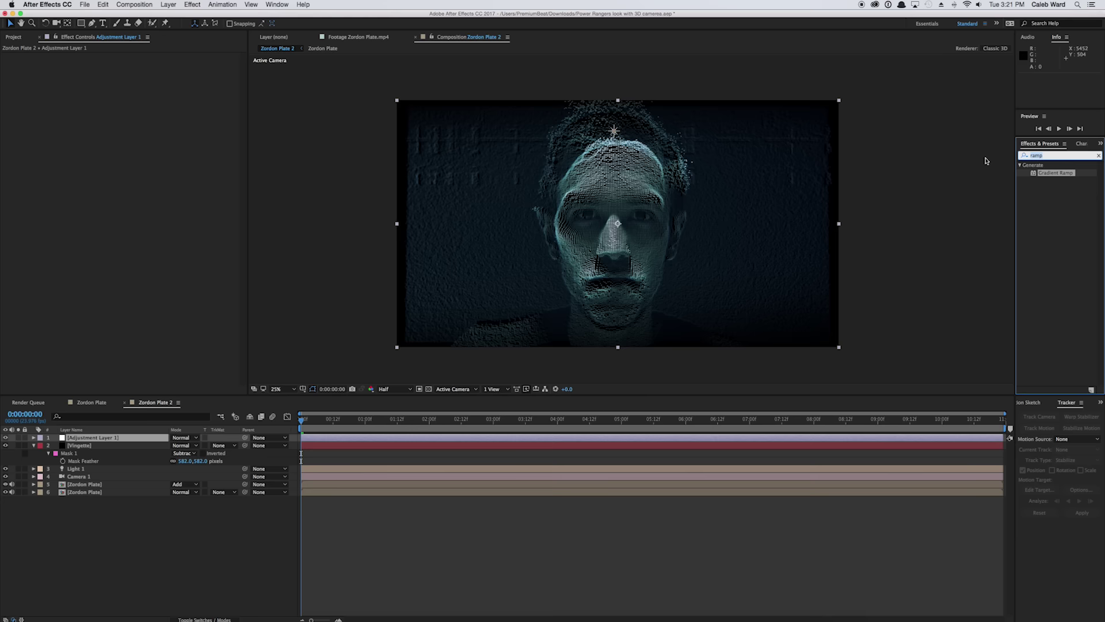
text(Curve)
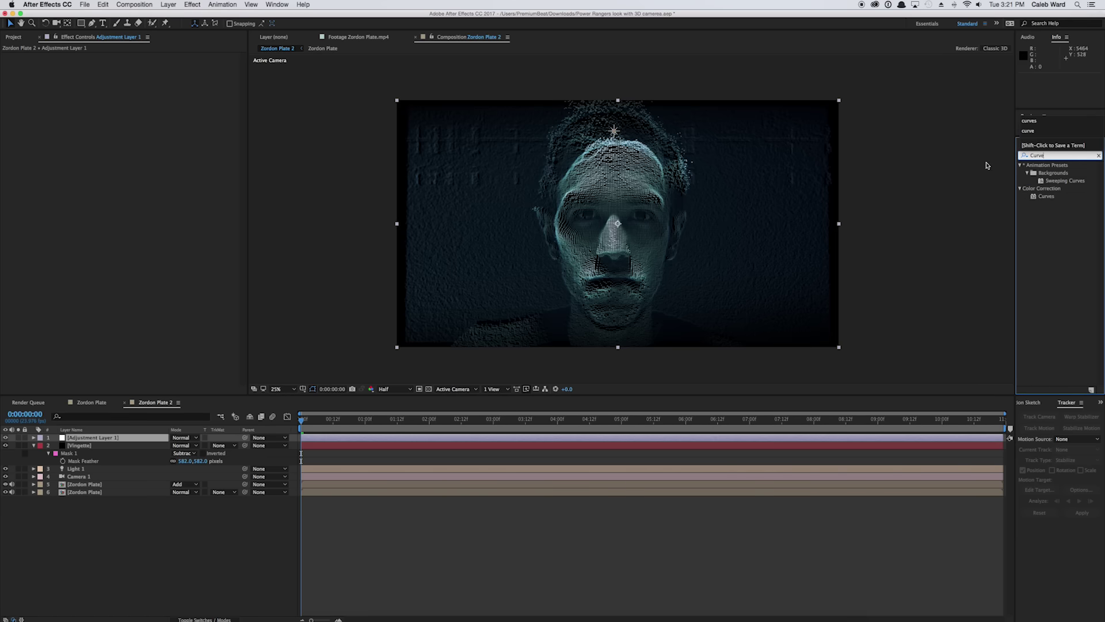
drag(1046, 196, 116, 441)
- Raise the highlights of the adjustment layer's RGB curve while anchoring the shadows near the diagonal, and inspect the face up close
drag(100, 123, 93, 118)
drag(52, 165, 58, 175)
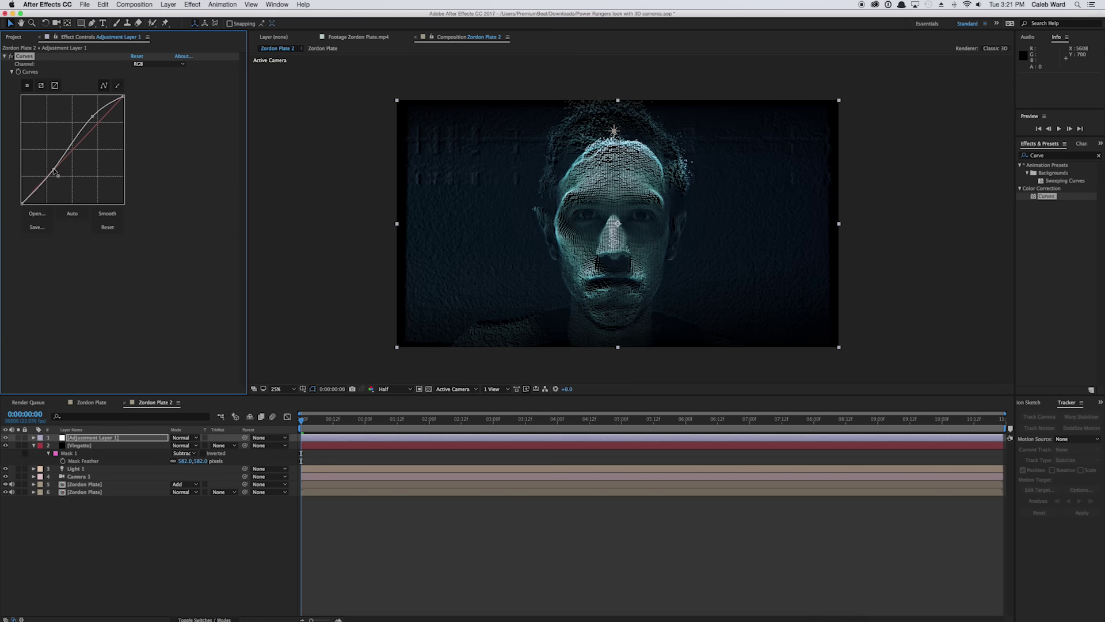
key(period)
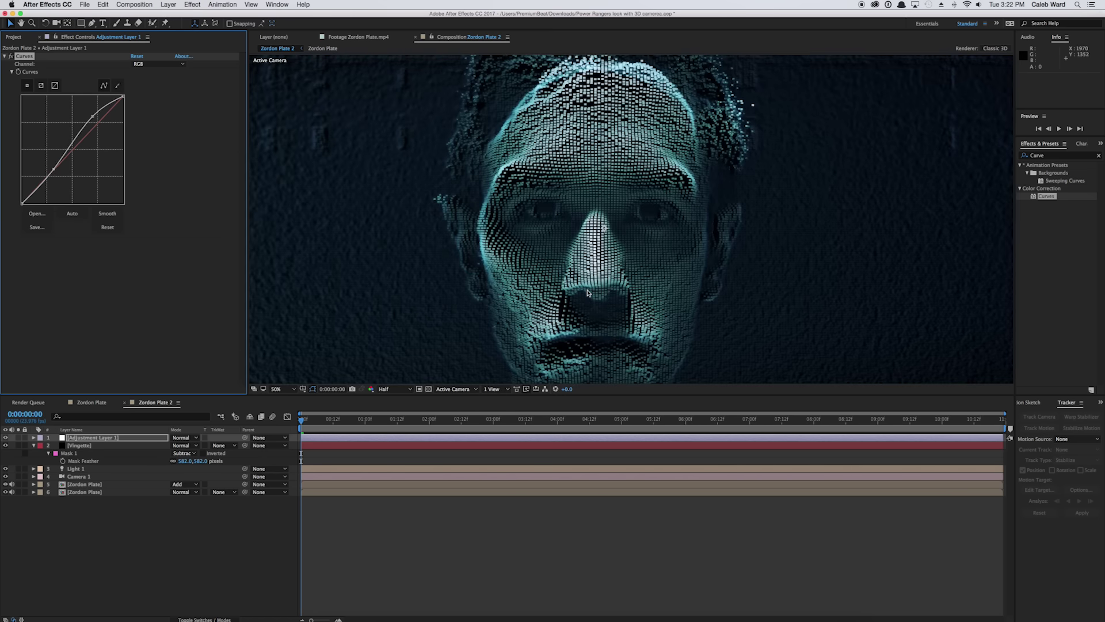
key(comma)
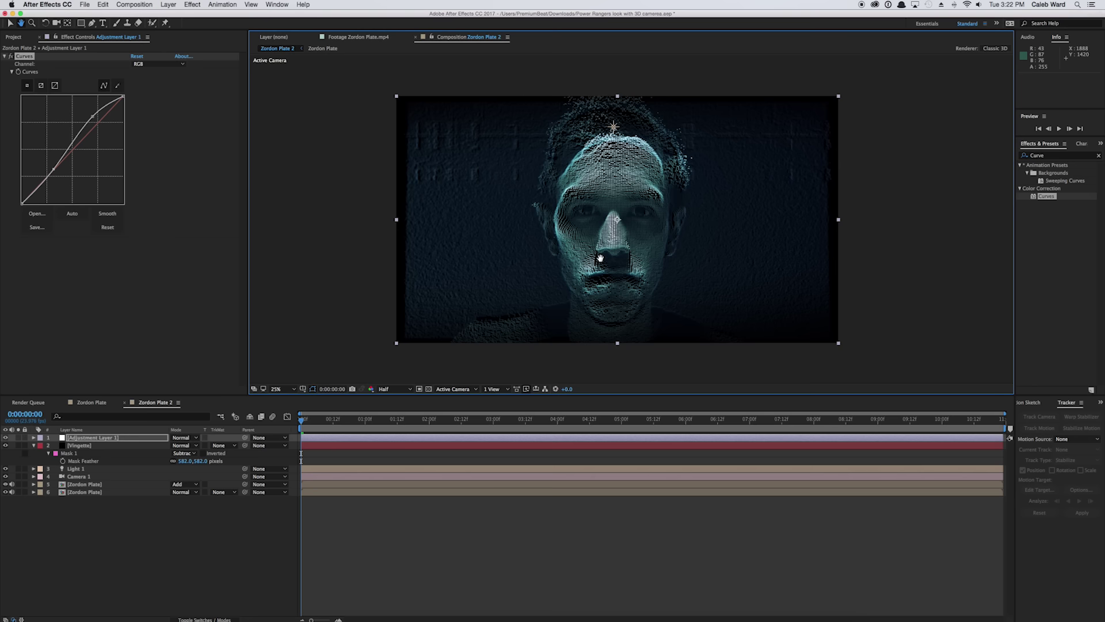
key(v)
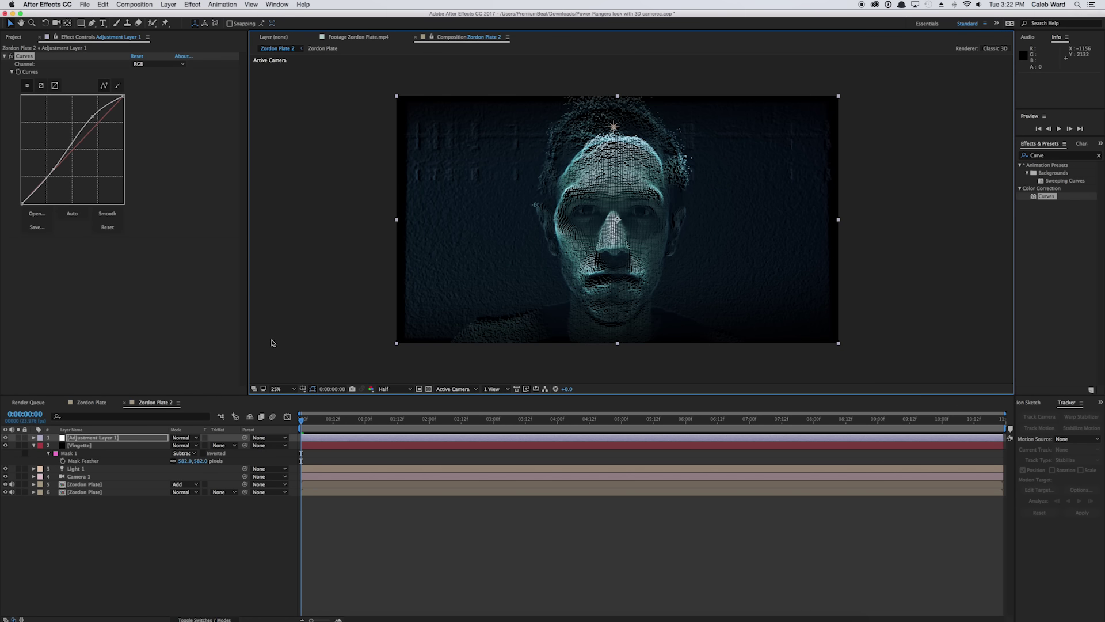
- Dolly Camera 1 closer to the face, to a Z position of about -5396.6, to crop out the plate's dark edges
click(79, 477)
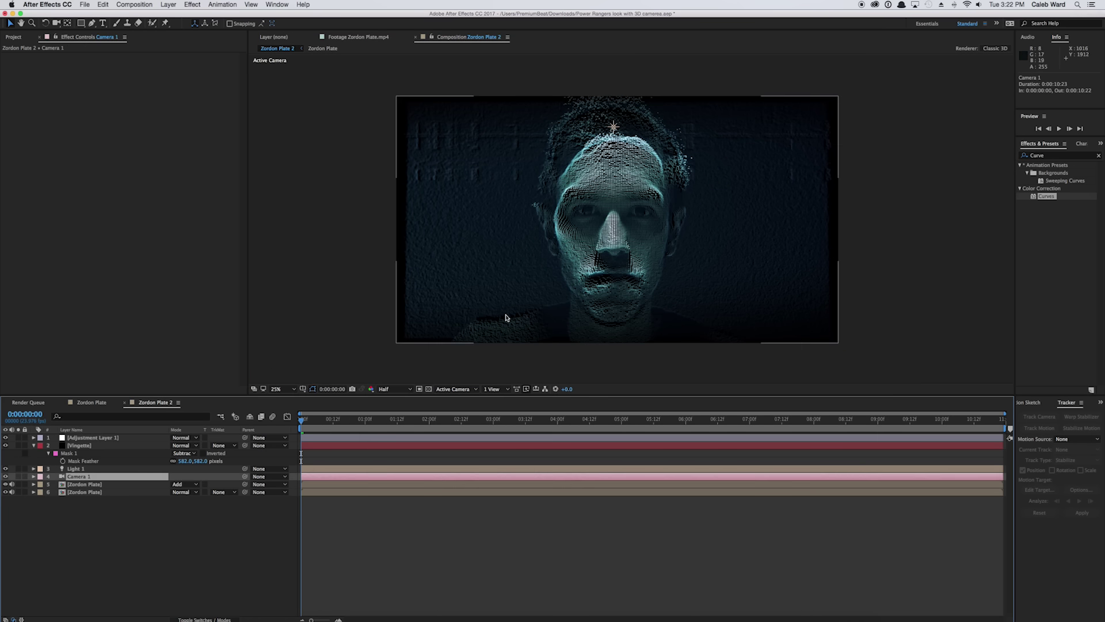
key(period)
key(comma)
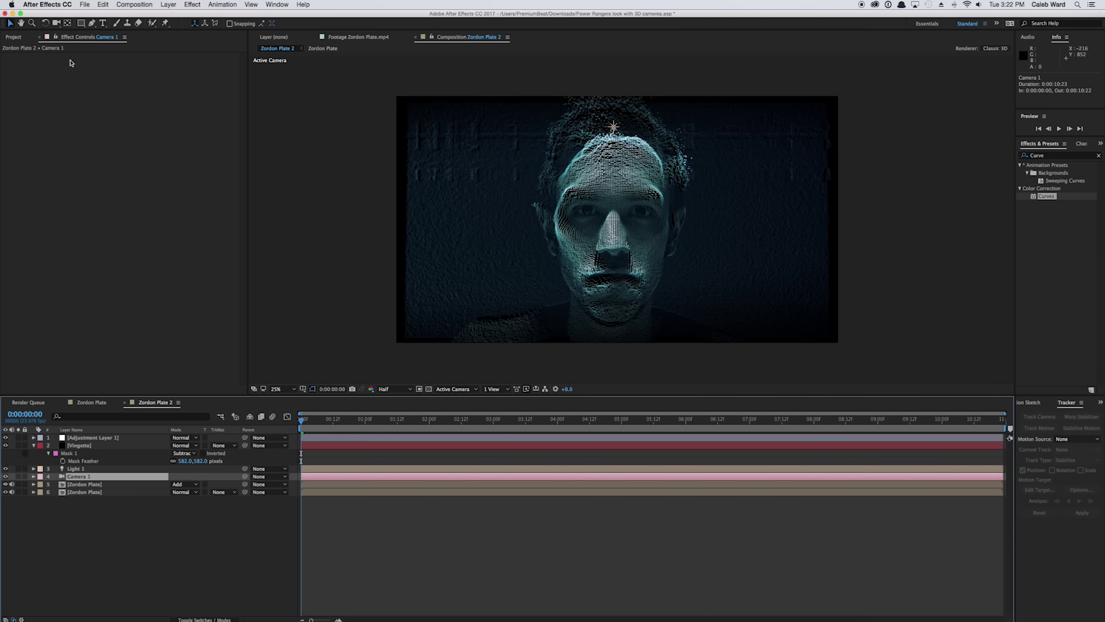
drag(59, 25, 80, 54)
drag(622, 234, 515, 317)
scroll(618, 219, up, 3)
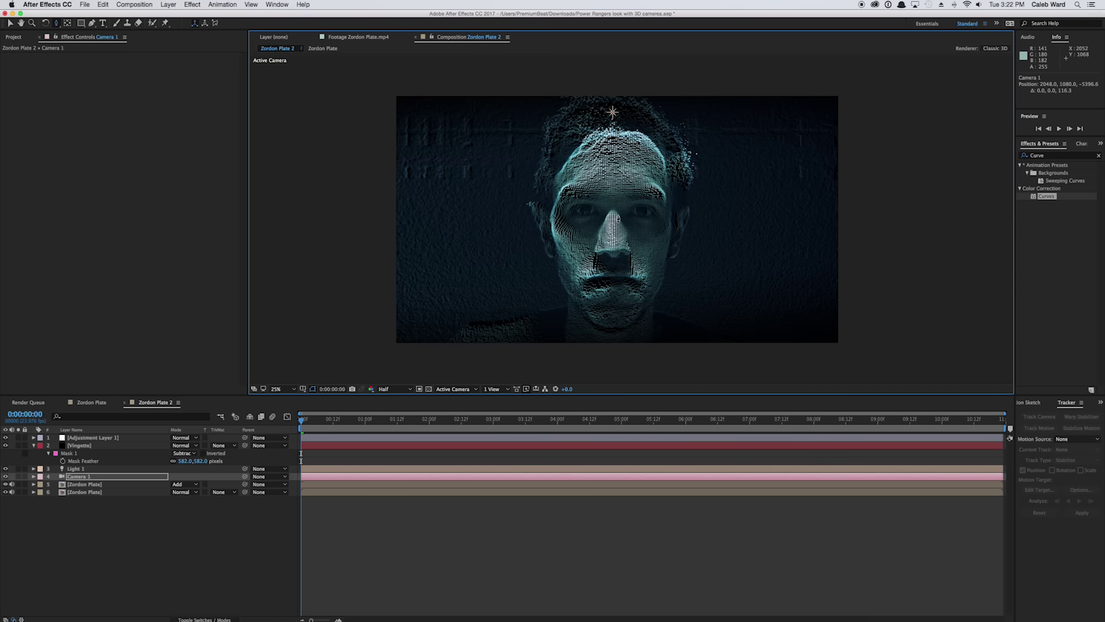
- Set starting keyframes for Camera 1's Point of Interest and Position at 0:00:00:00
click(33, 476)
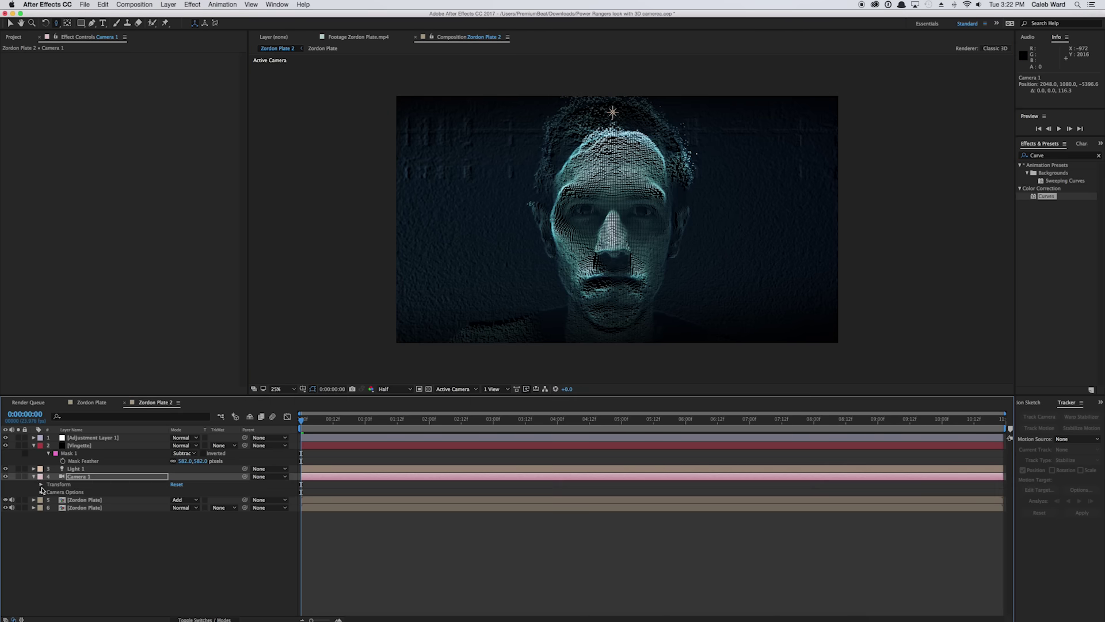
click(41, 487)
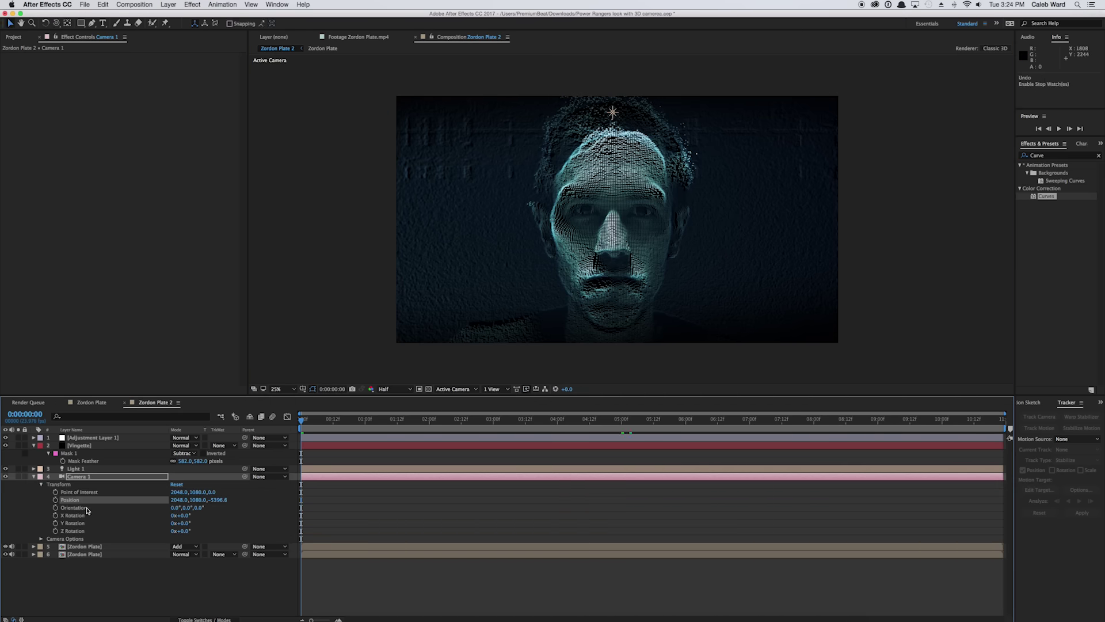
click(55, 492)
click(56, 499)
- At 0:00:05:12, dolly Camera 1 further in to a Z position of about -4986.8 to animate a push-in on the face
drag(474, 420, 654, 429)
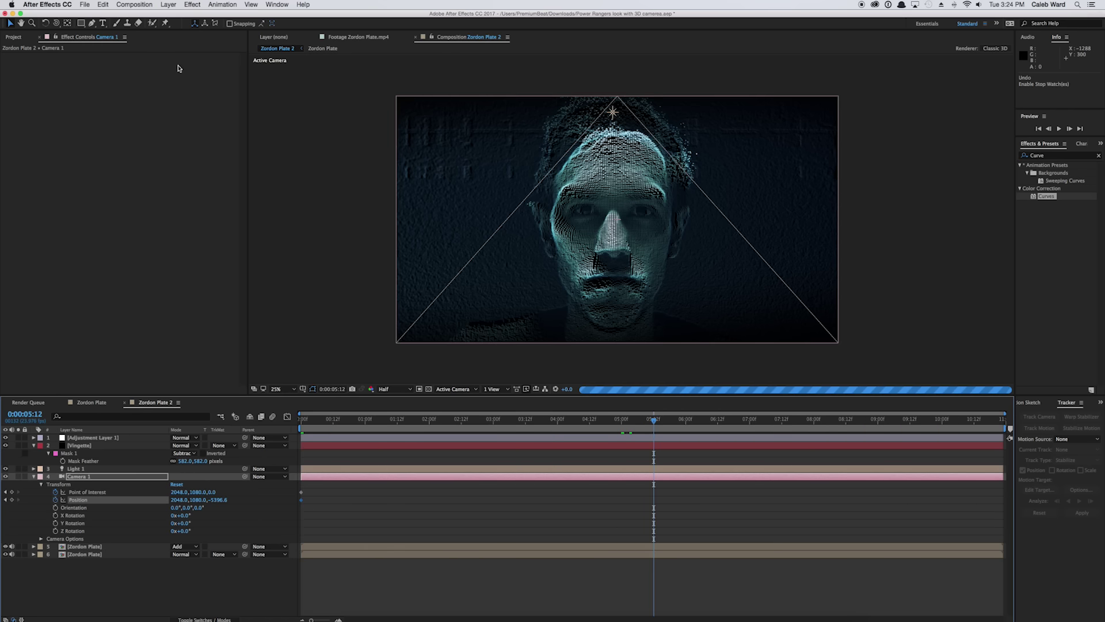
drag(56, 23, 118, 53)
drag(615, 253, 614, 227)
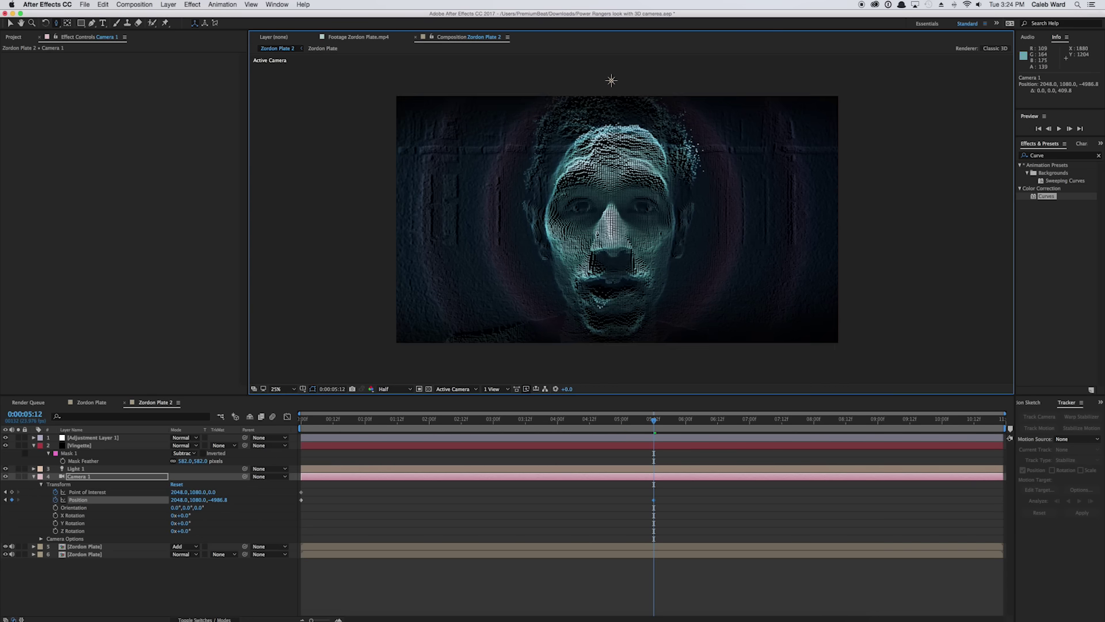
- Show the project's footage and compositions
key(super+0)
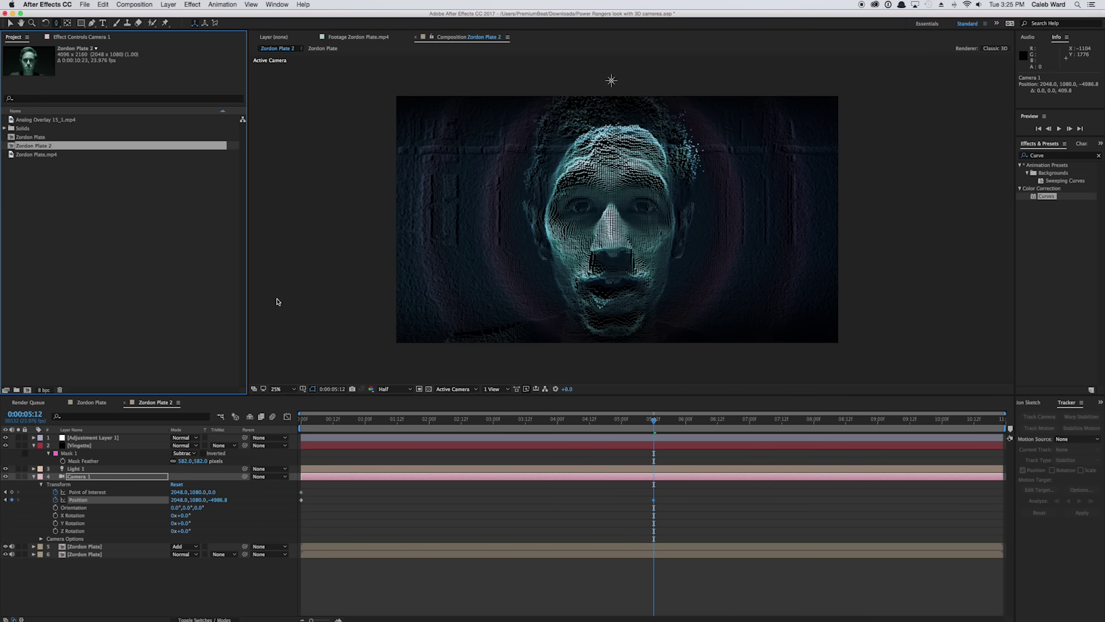